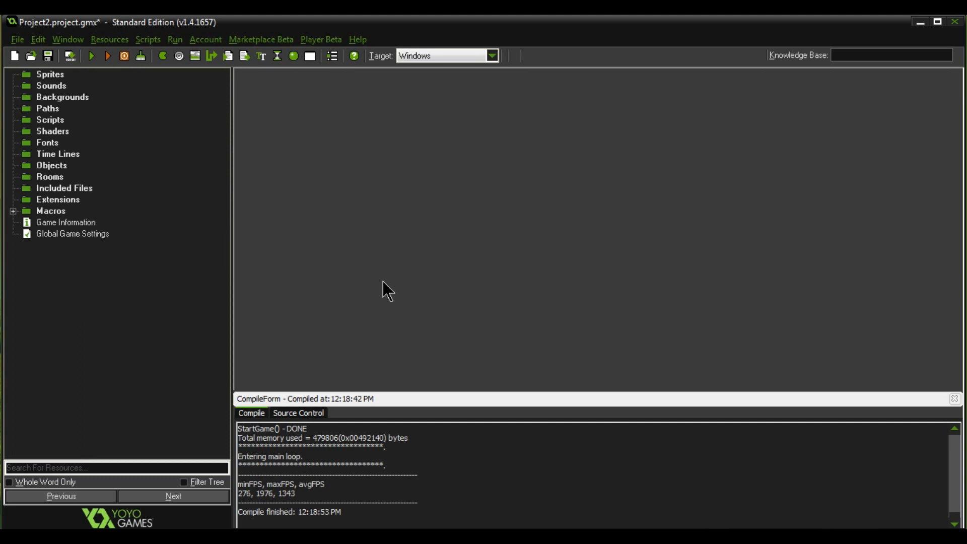
- Create a new project named with the author's first name plus "'s Cool Game", discarding the current project's unsaved changes
click(17, 40)
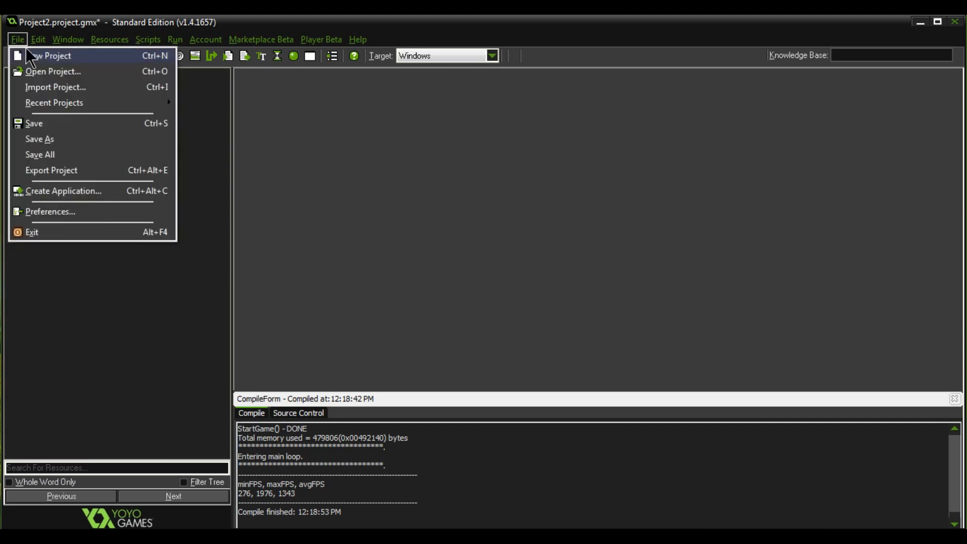
click(33, 57)
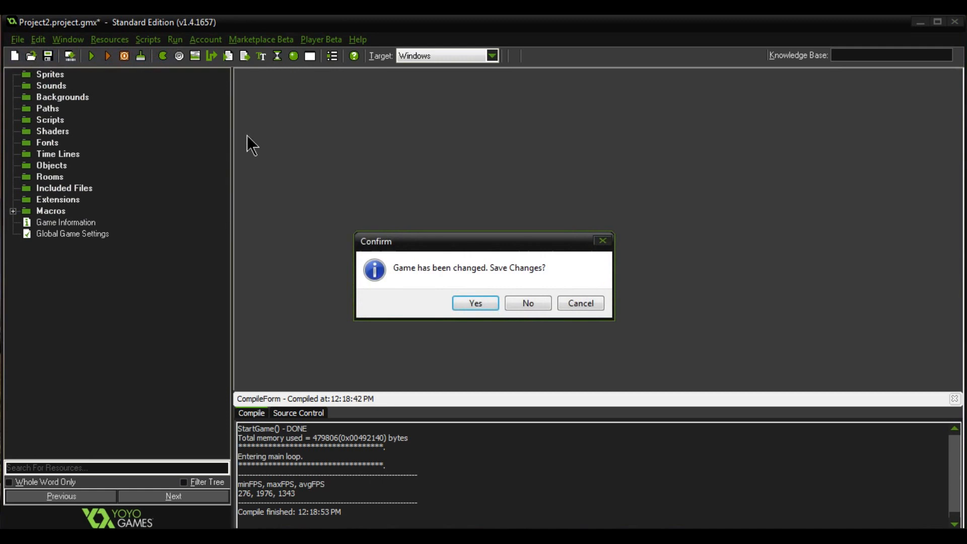
click(514, 302)
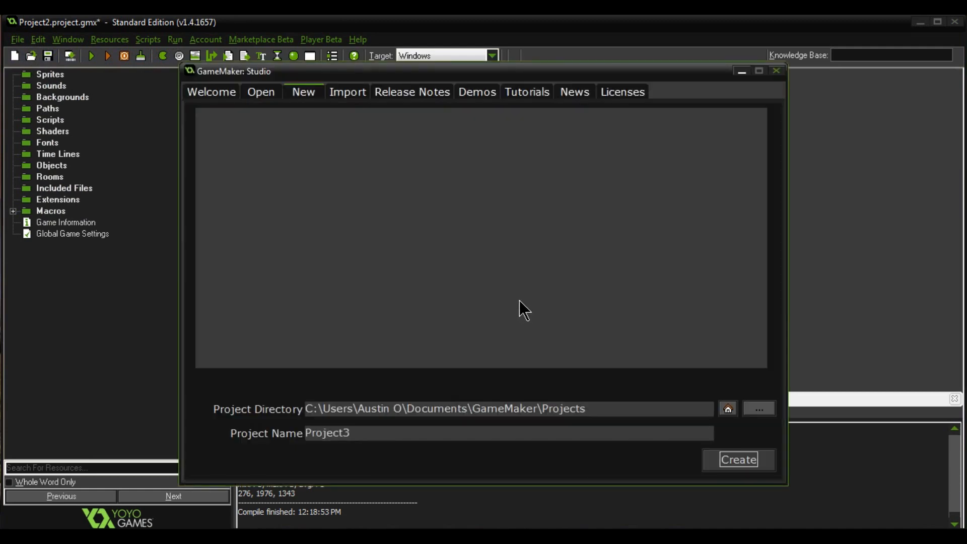
drag(398, 438, 191, 429)
text(Austin')
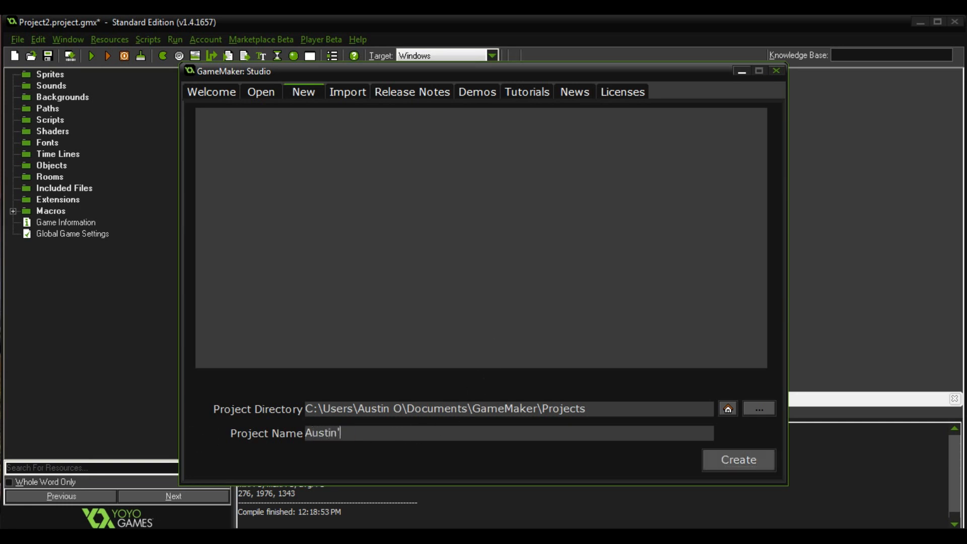
text(s Cool Game)
click(720, 465)
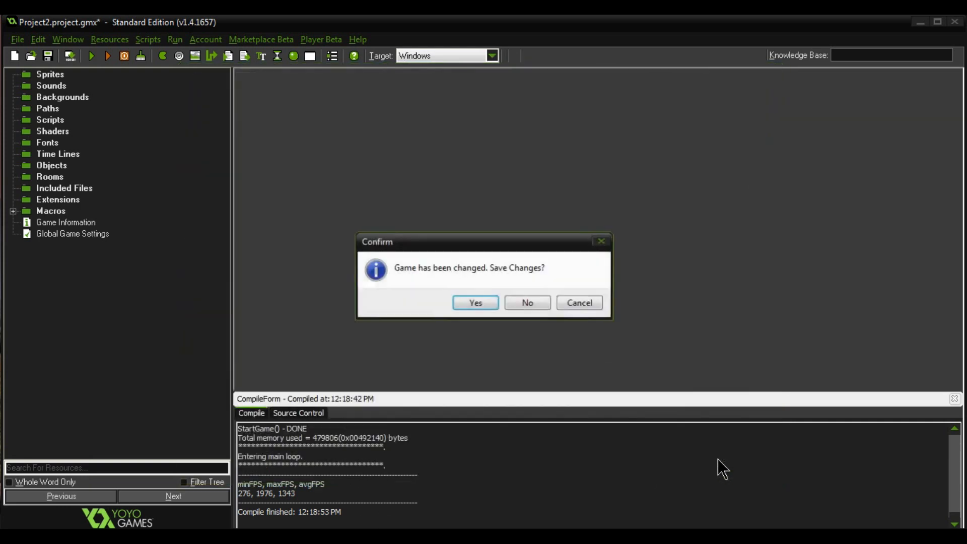
click(528, 303)
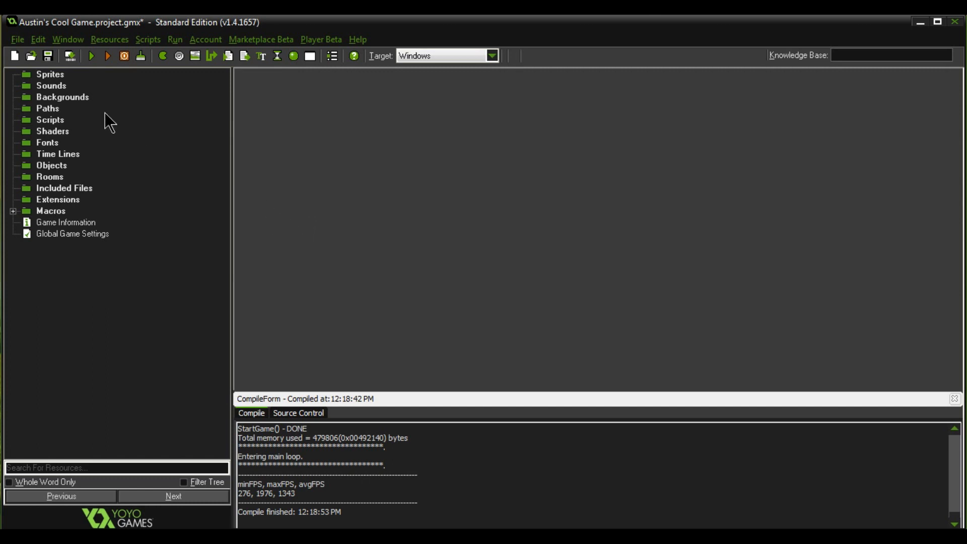
- Create a new background resource named bg_clouds
right_click(80, 100)
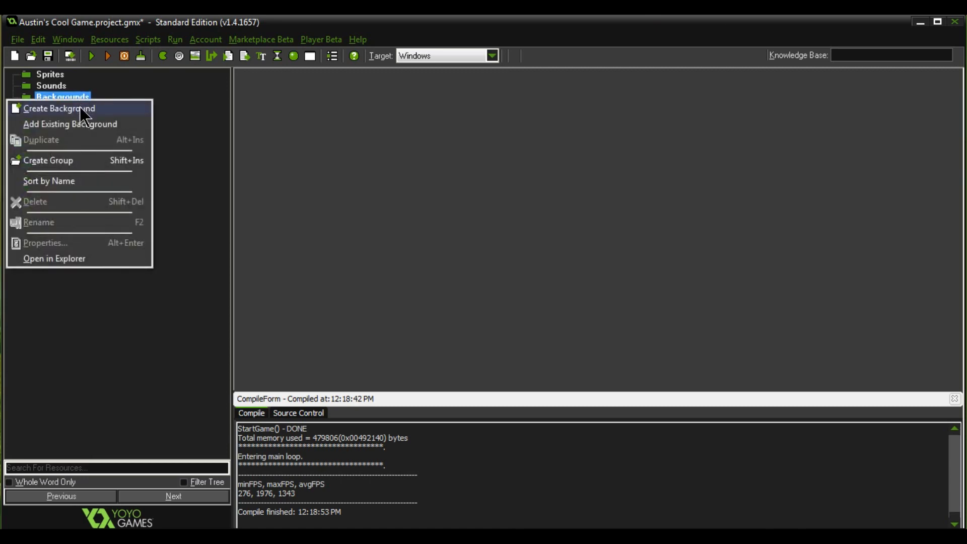
click(80, 108)
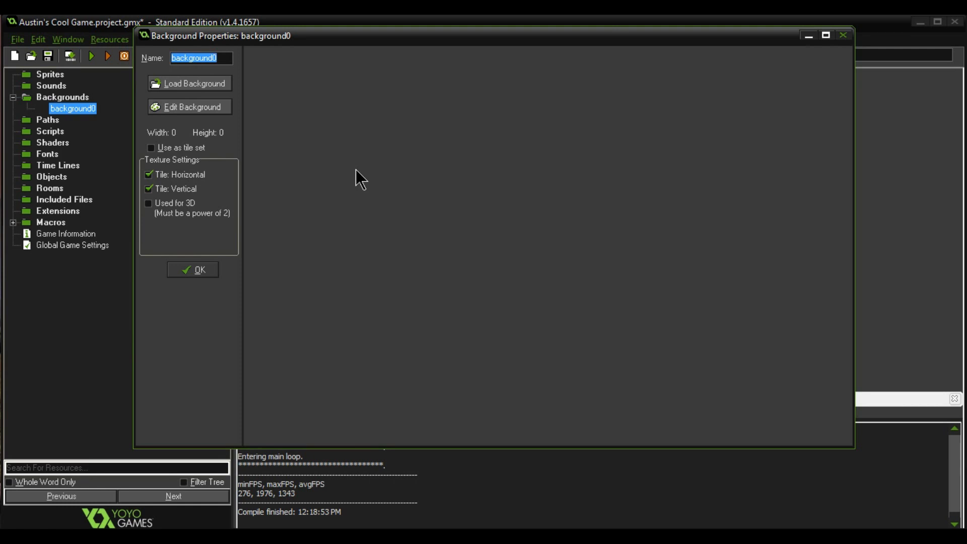
text(bg_clouds)
click(191, 270)
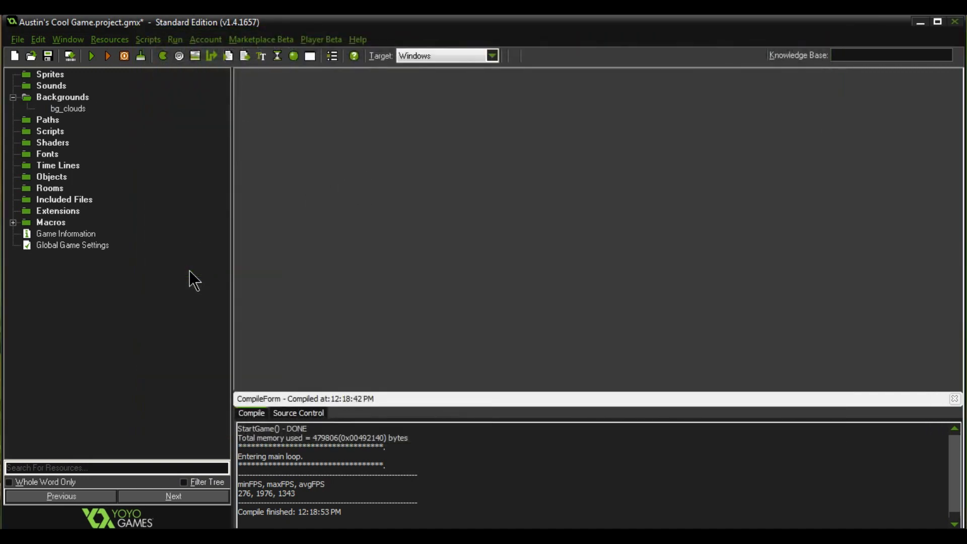
- Edit the bg_clouds image and resize its canvas to 400% with the aspect ratio kept
double_click(75, 109)
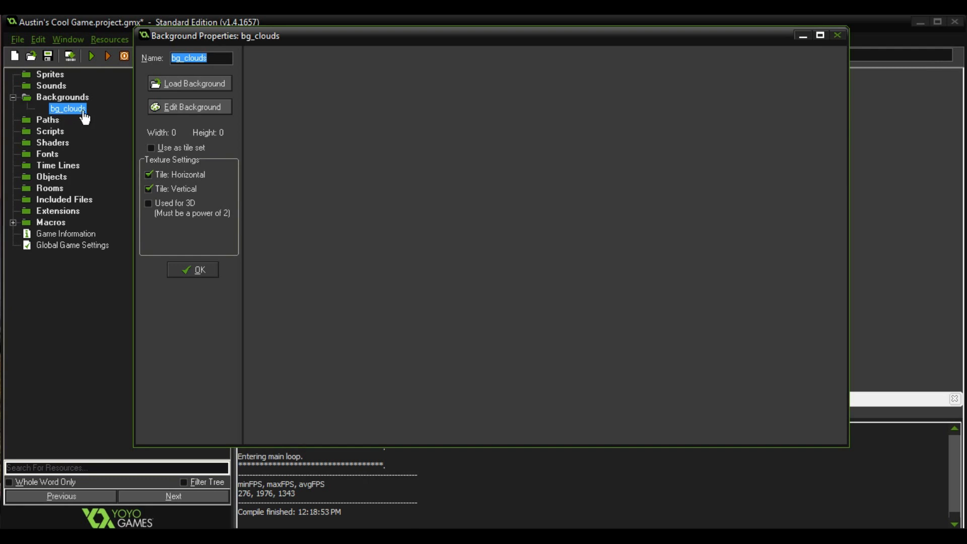
click(200, 119)
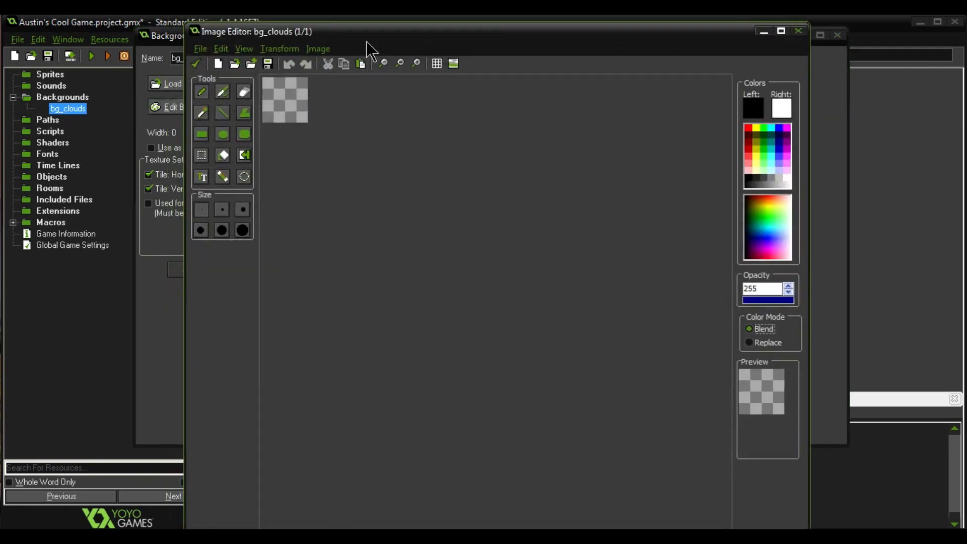
drag(366, 42, 370, 52)
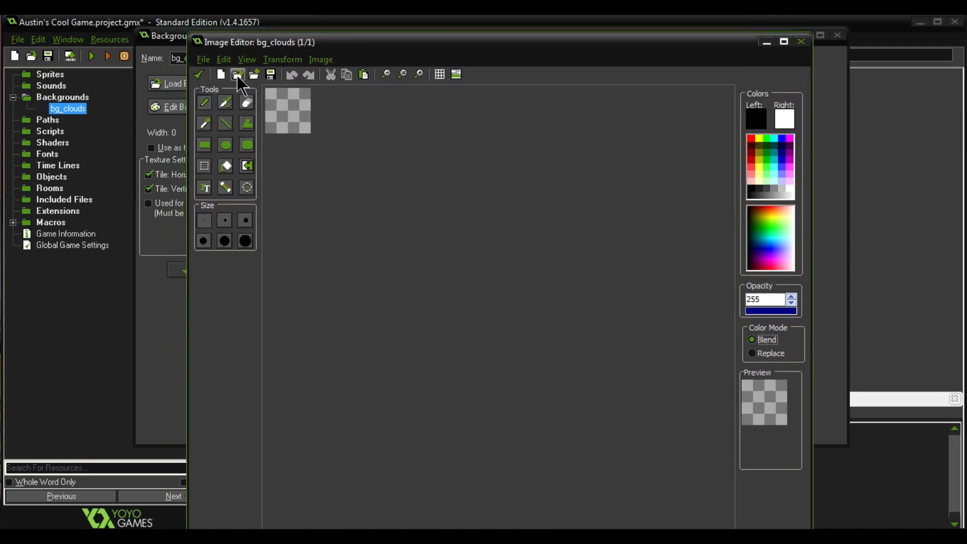
click(282, 58)
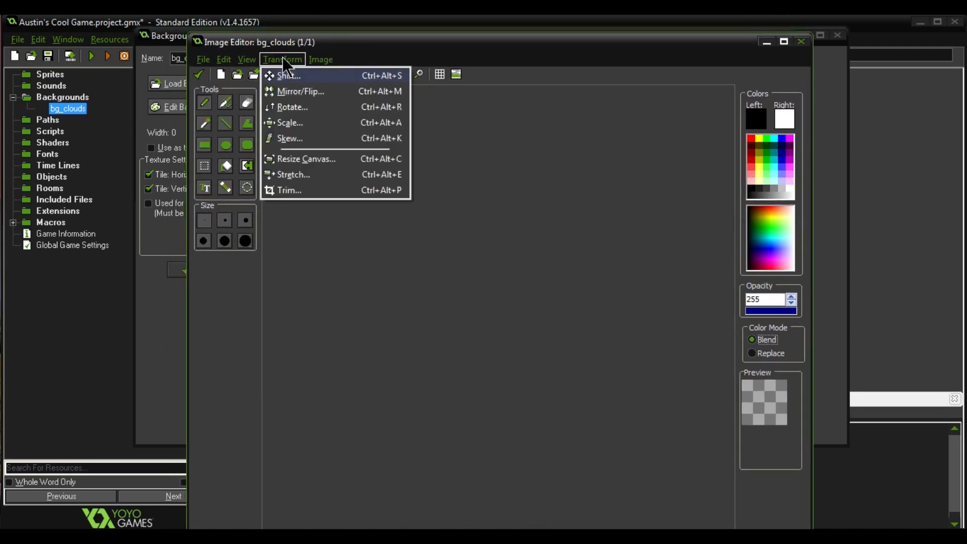
click(307, 160)
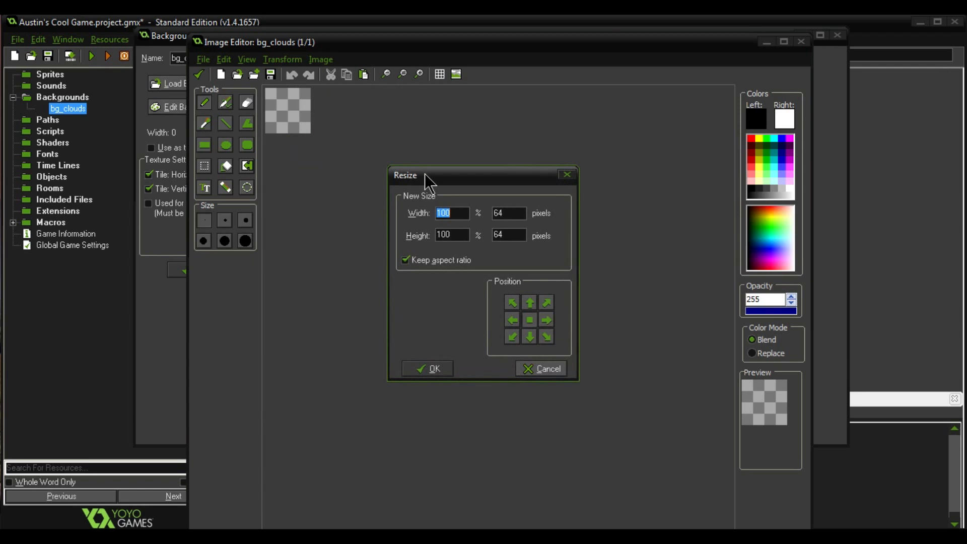
text(444)
key(BackSpace)
key(BackSpace)
text(00)
click(439, 369)
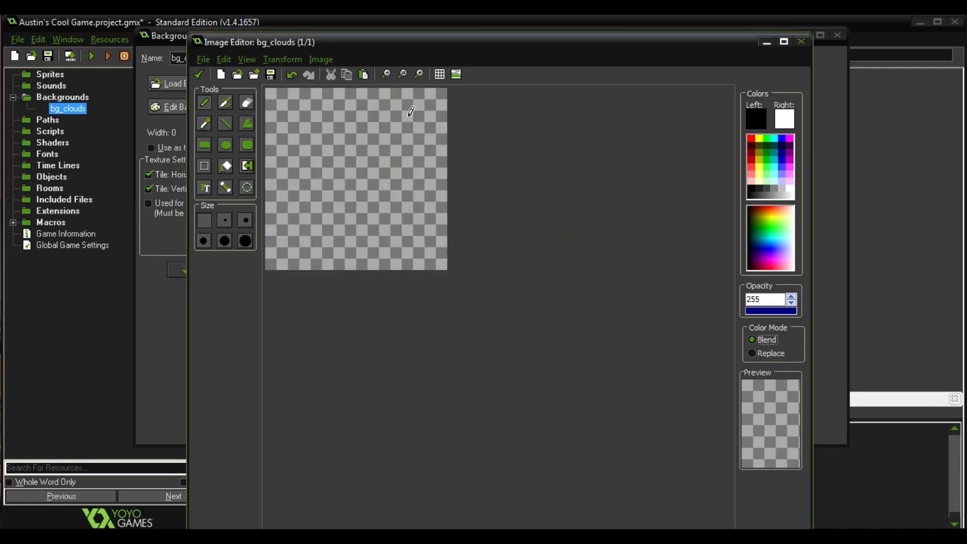
- Fill the whole bg_clouds canvas with cyan
click(228, 170)
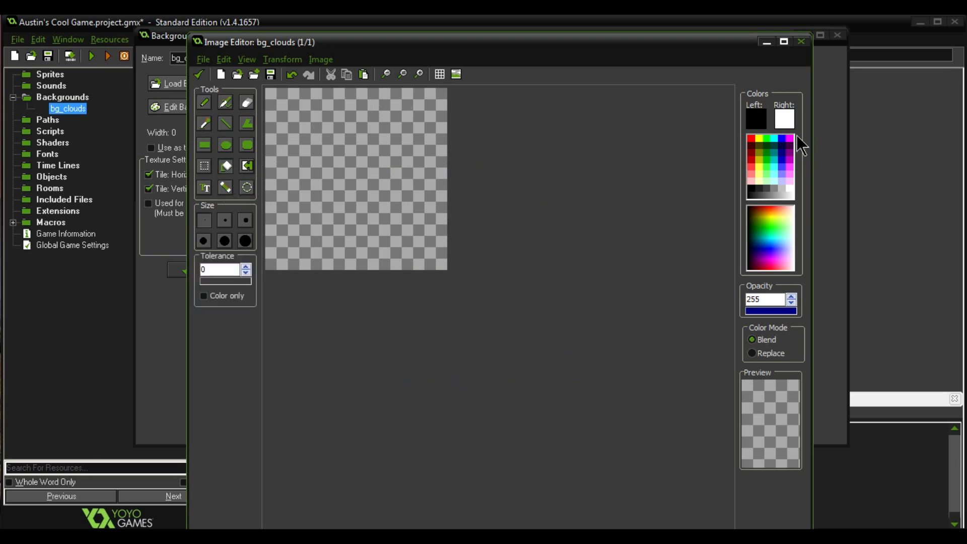
click(775, 137)
click(310, 148)
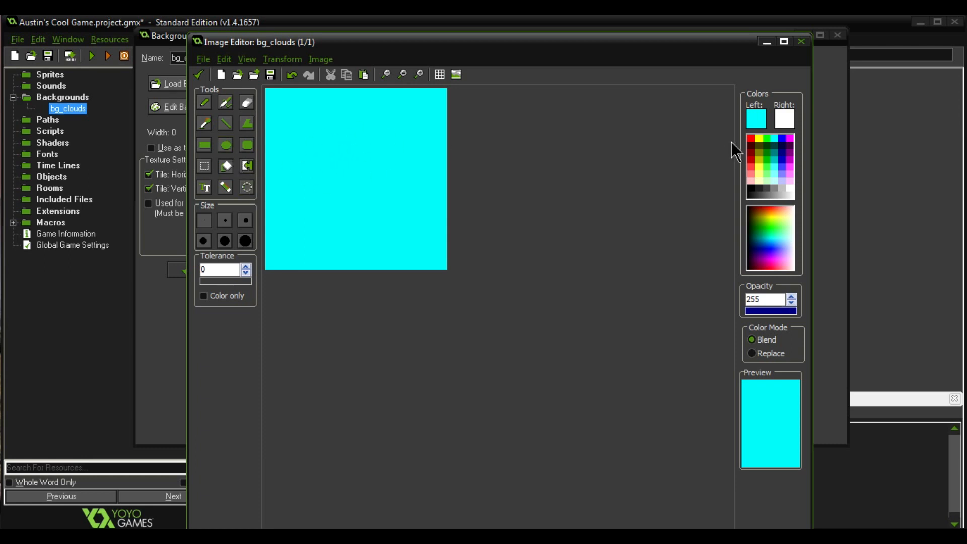
- Draw three white ellipses as clouds, large at lower centre, medium at upper right, small at upper left, and save the background
click(788, 189)
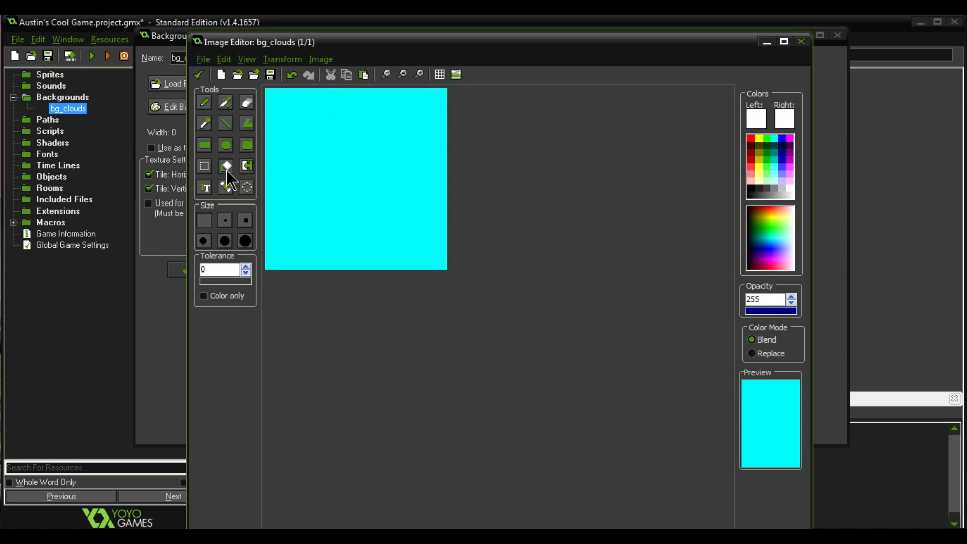
click(227, 145)
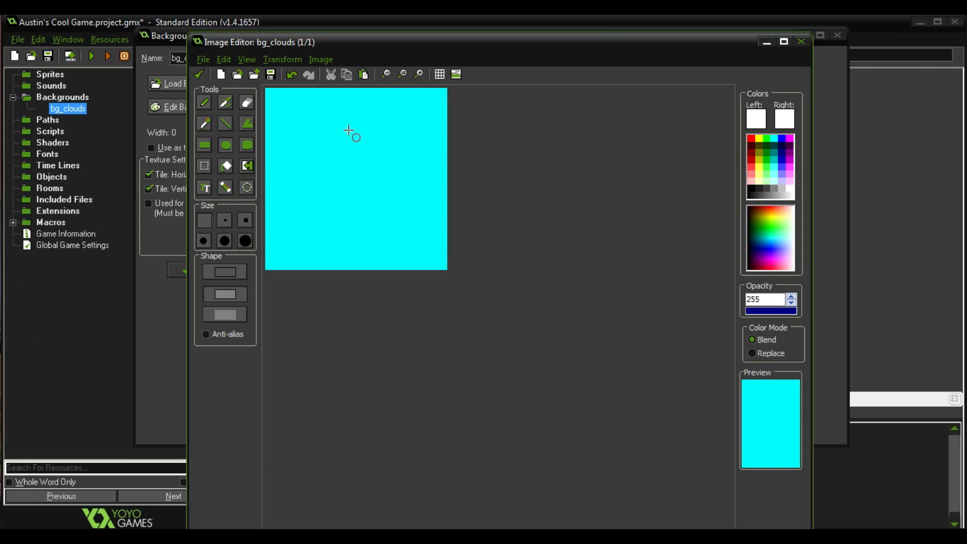
drag(317, 194, 426, 246)
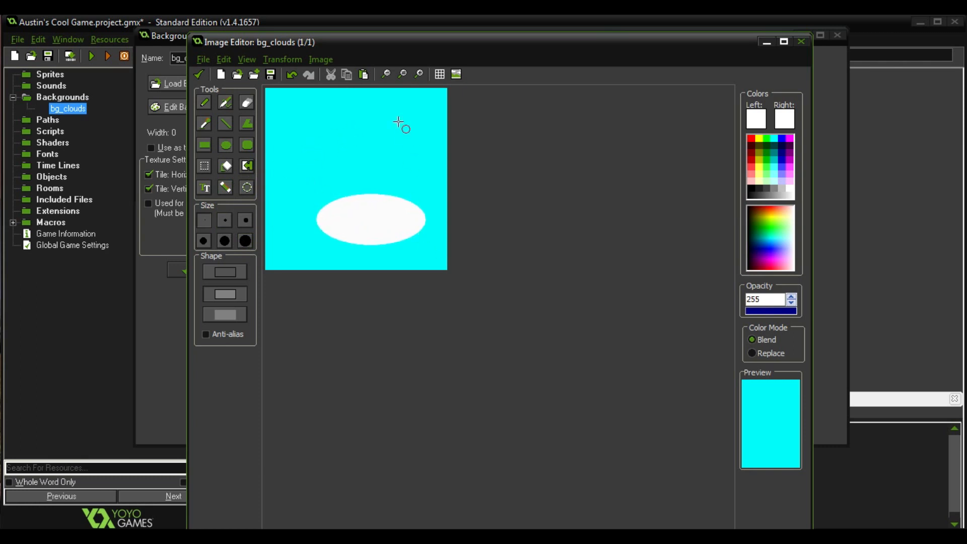
drag(351, 112, 427, 150)
drag(286, 135, 316, 149)
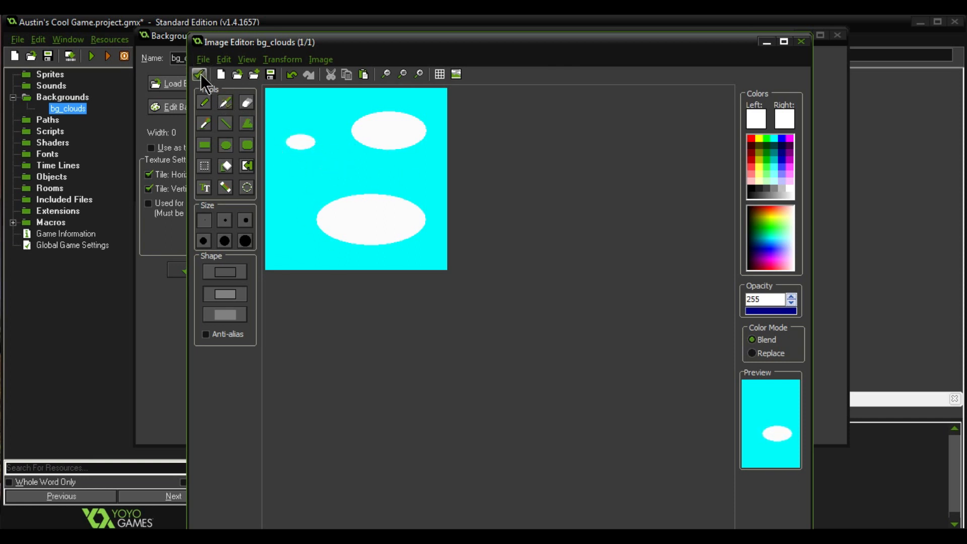
click(200, 76)
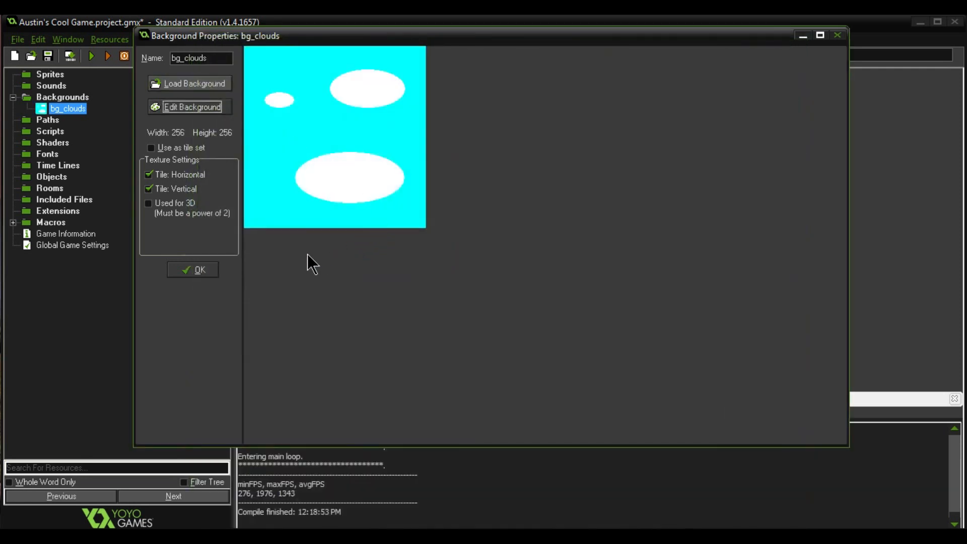
click(196, 272)
- Create a new room and assign bg_clouds to its Background 0
click(60, 178)
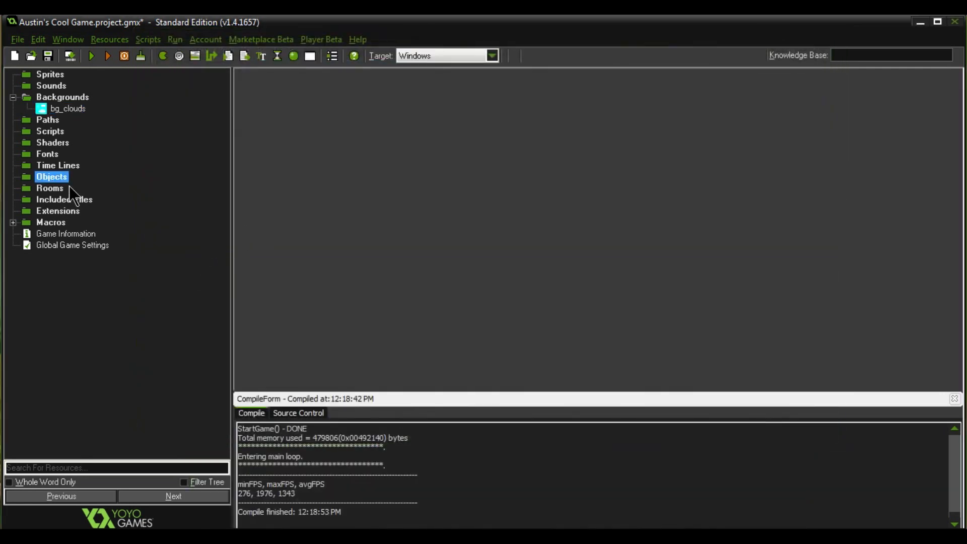
click(59, 190)
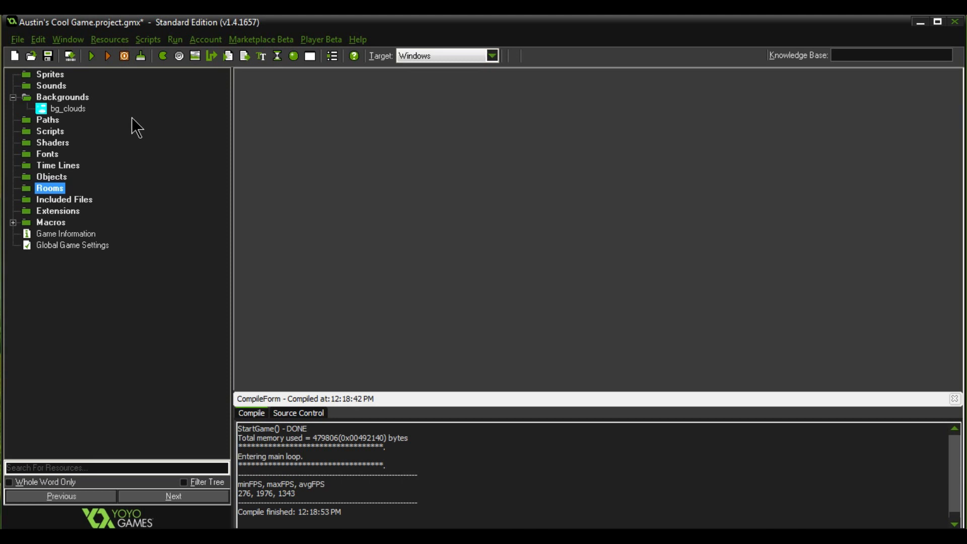
right_click(64, 195)
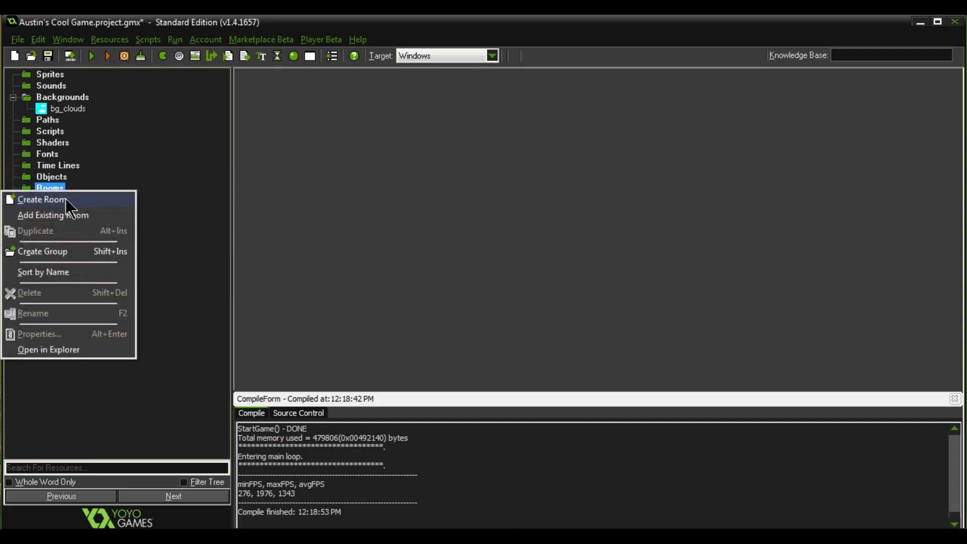
click(68, 200)
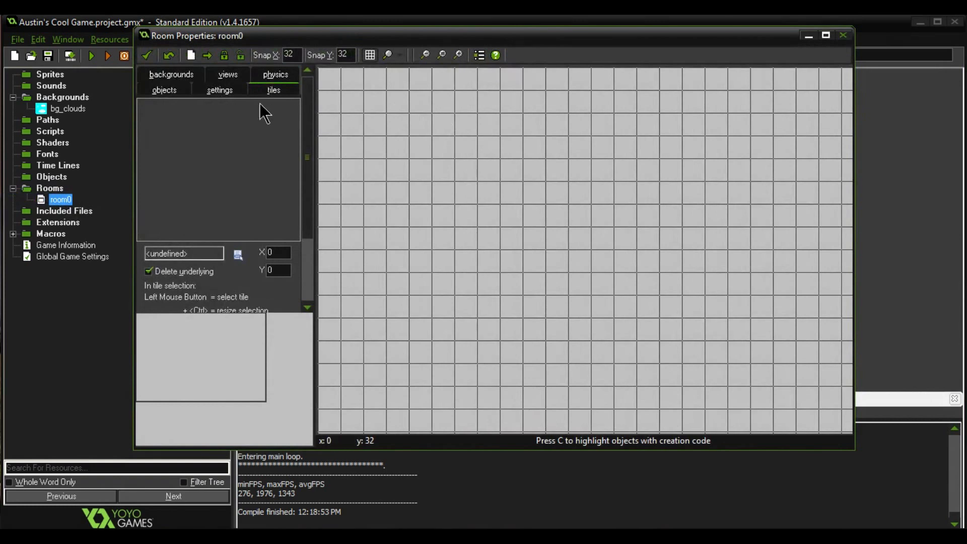
click(171, 75)
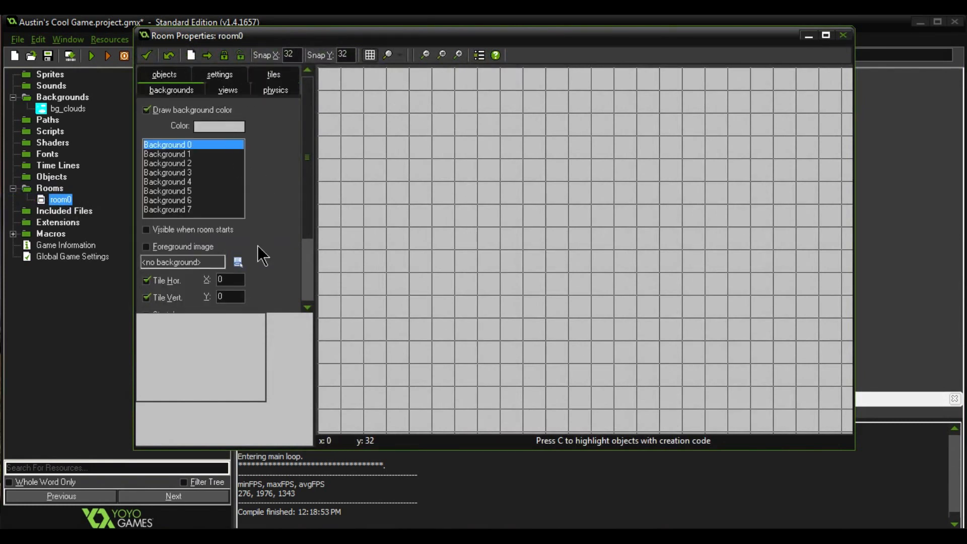
click(237, 262)
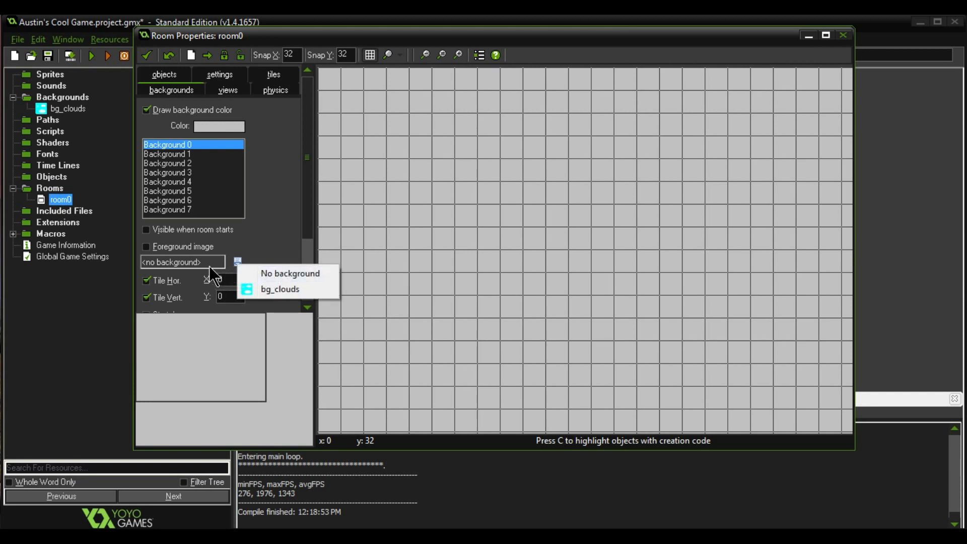
click(266, 289)
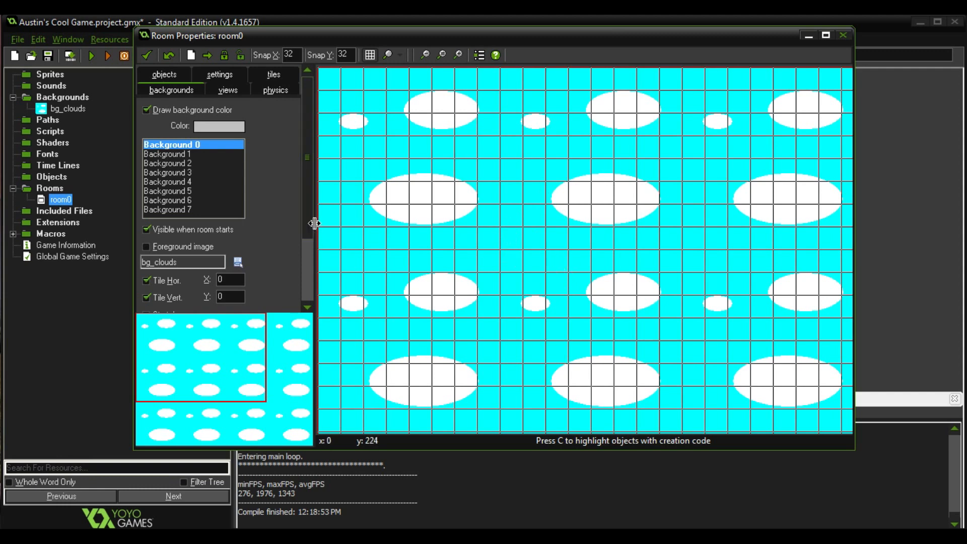
- Set the room background's horizontal speed to -2 and save the room
drag(305, 226, 313, 194)
drag(306, 225, 306, 297)
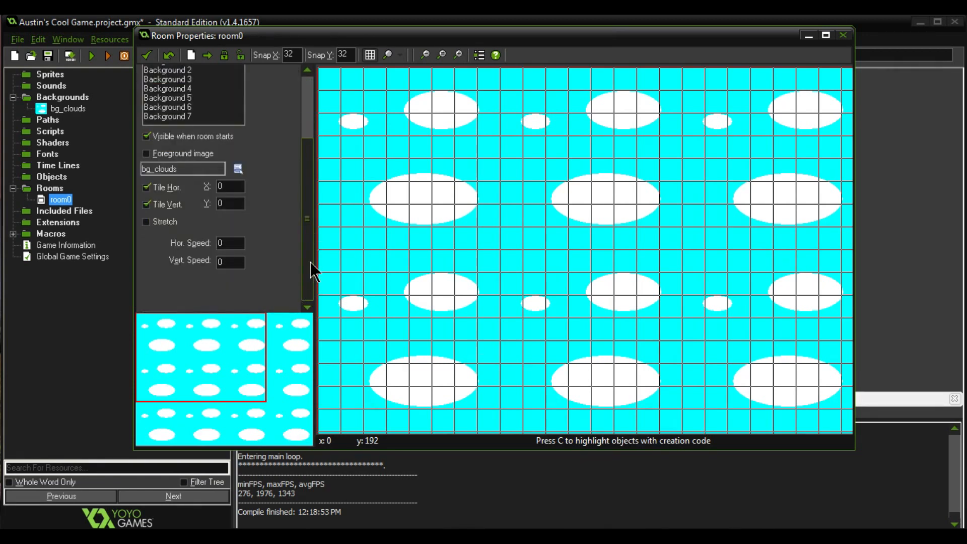
double_click(232, 242)
text(-32)
key(Left)
key(BackSpace)
click(149, 55)
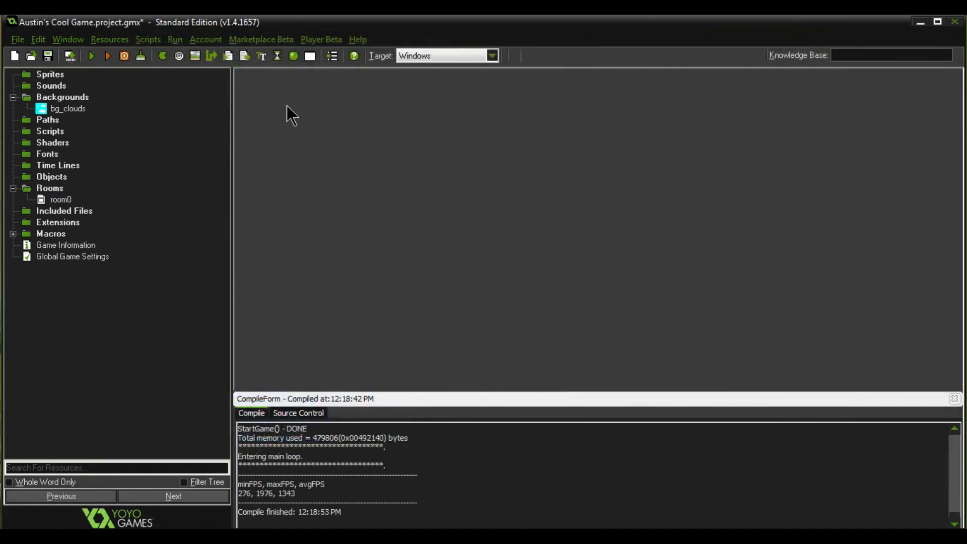
- Run the game to check the moving cloud background, and close the game window
click(92, 57)
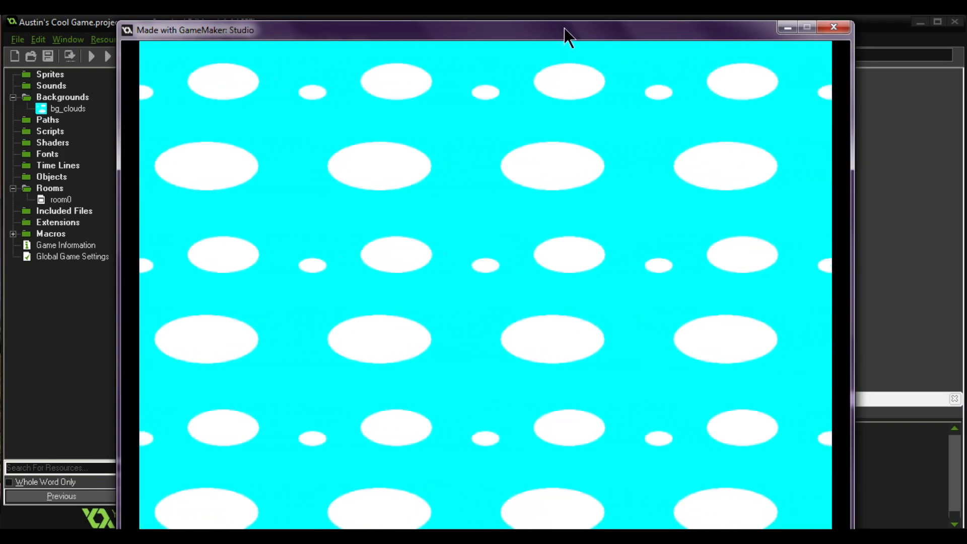
click(842, 29)
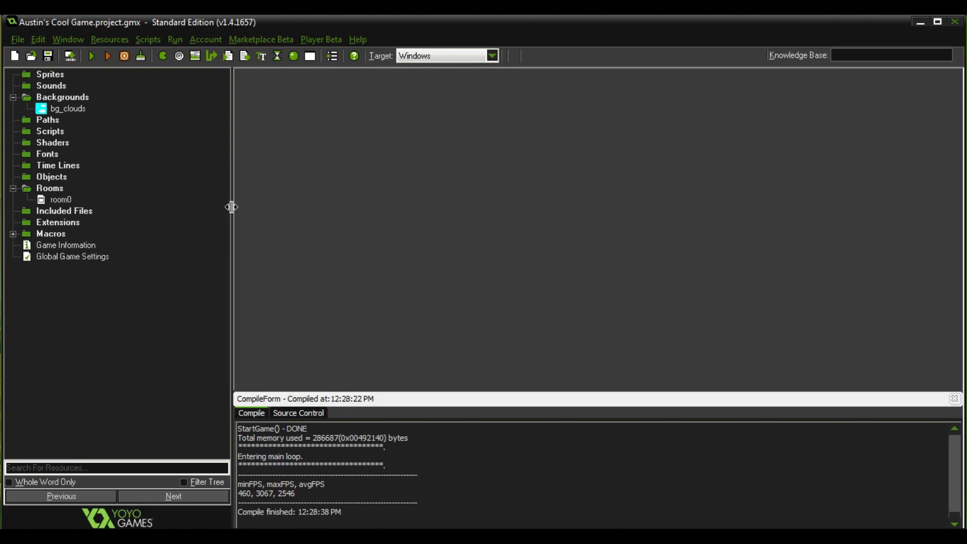
- Narrow the resource tree and create a new sprite named spr_hero
drag(231, 207, 129, 210)
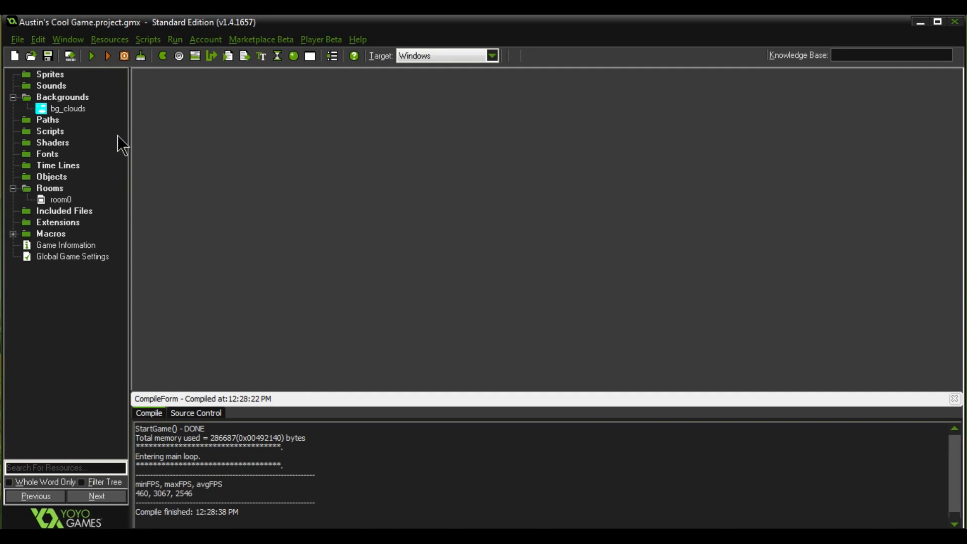
click(54, 79)
right_click(57, 82)
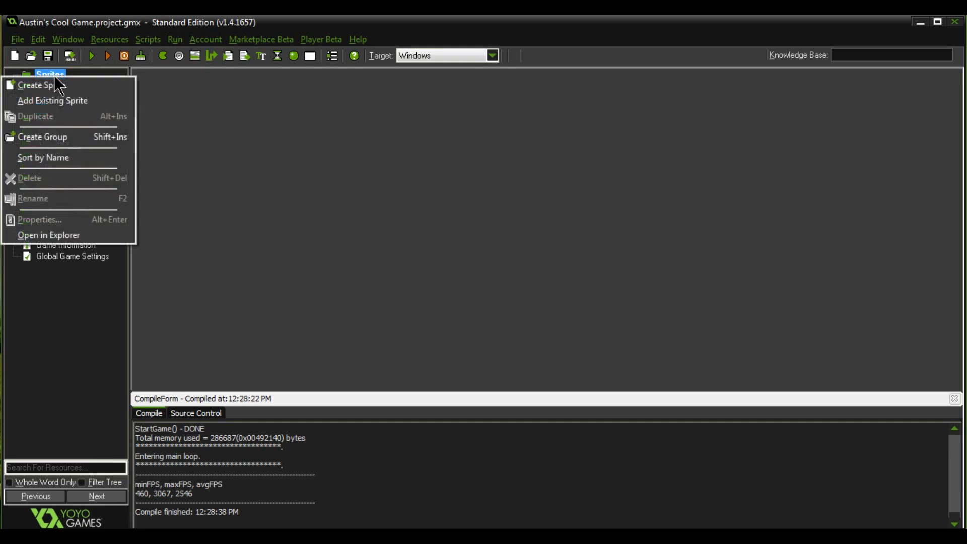
click(61, 86)
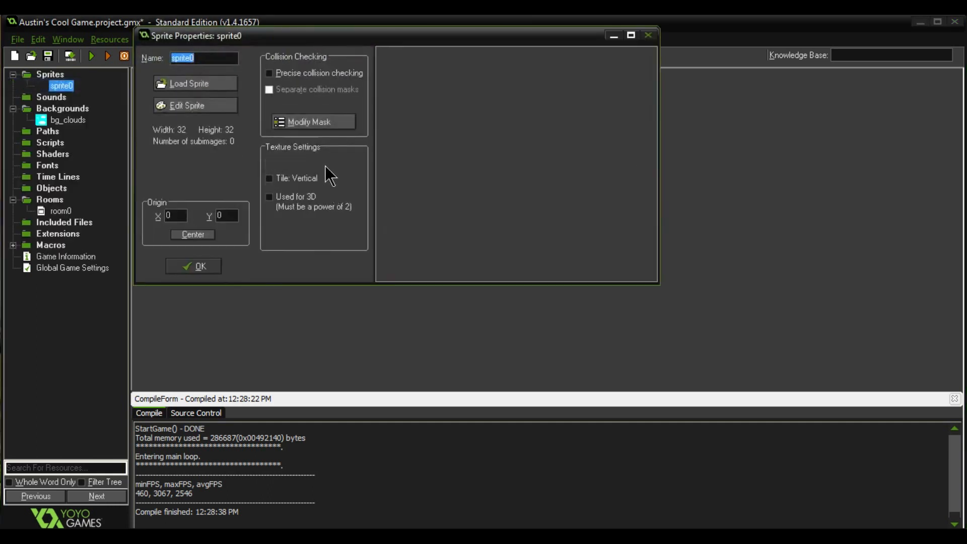
drag(280, 37, 321, 85)
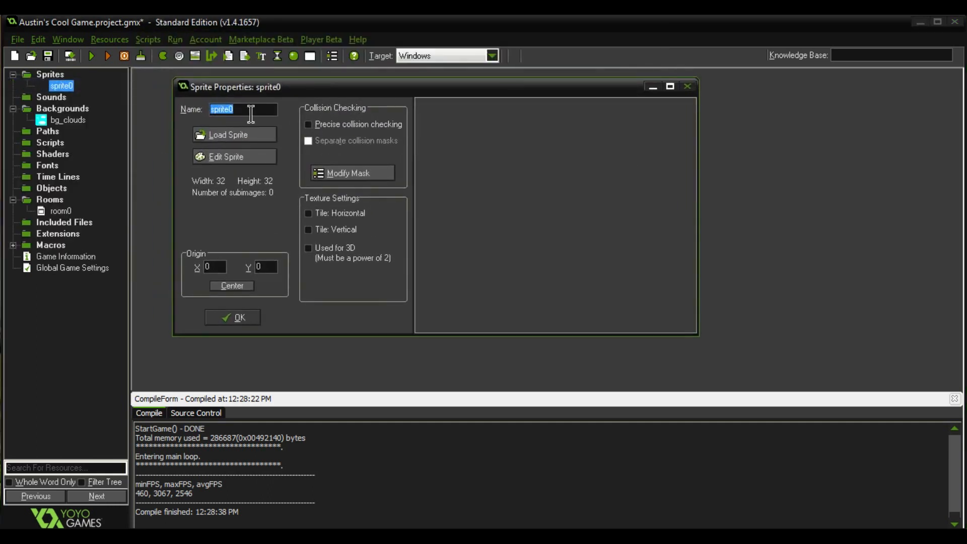
text(spr_hero)
click(240, 319)
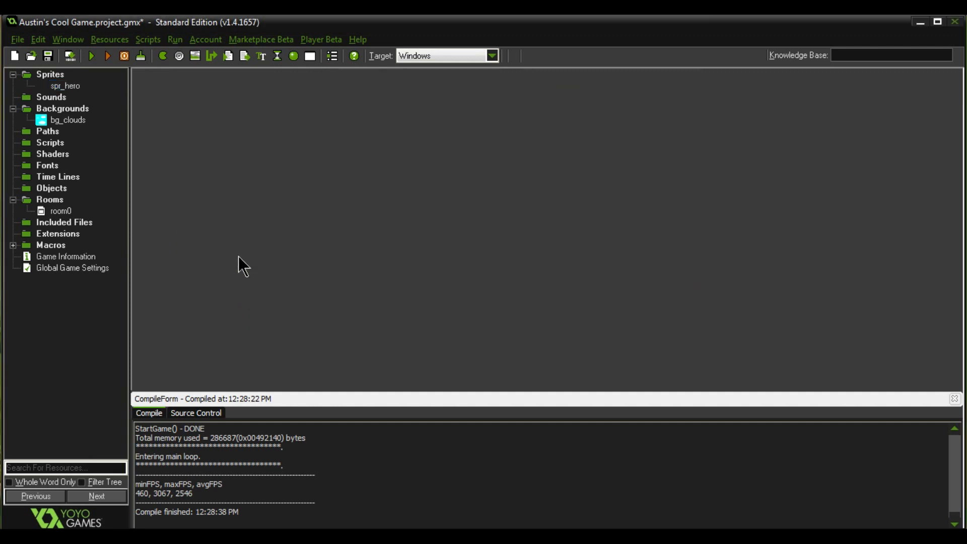
- Reopen spr_hero for editing and add a blank 32 x 32 frame
click(69, 89)
double_click(70, 89)
click(234, 153)
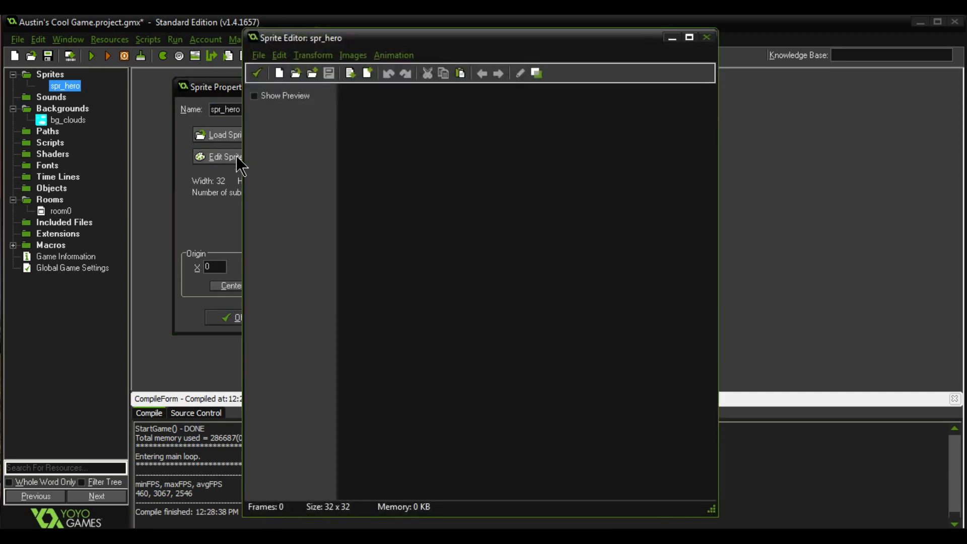
drag(375, 45, 370, 43)
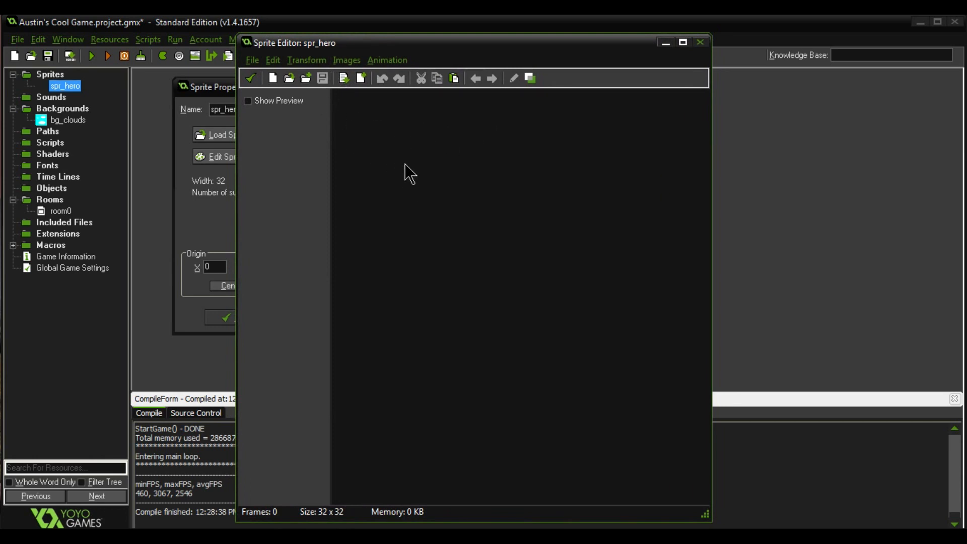
click(275, 82)
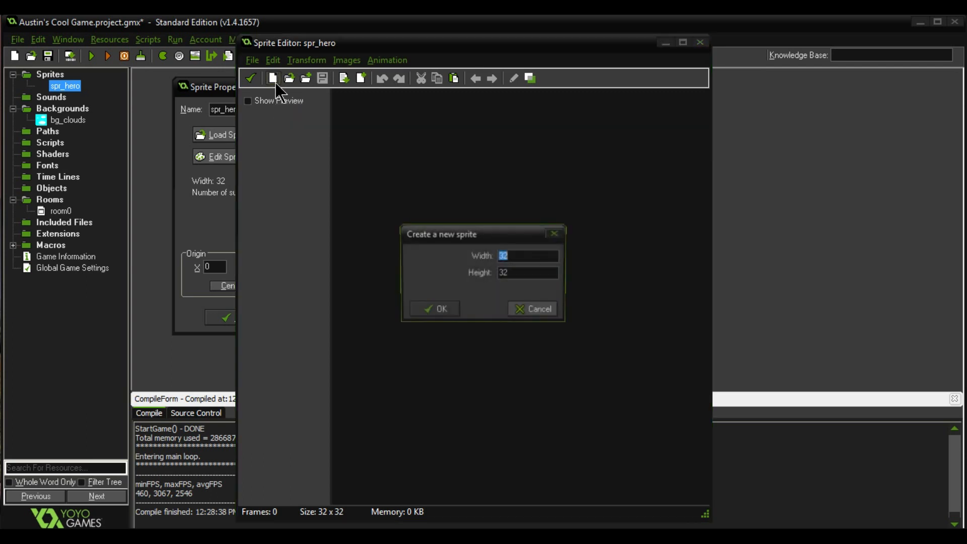
click(432, 309)
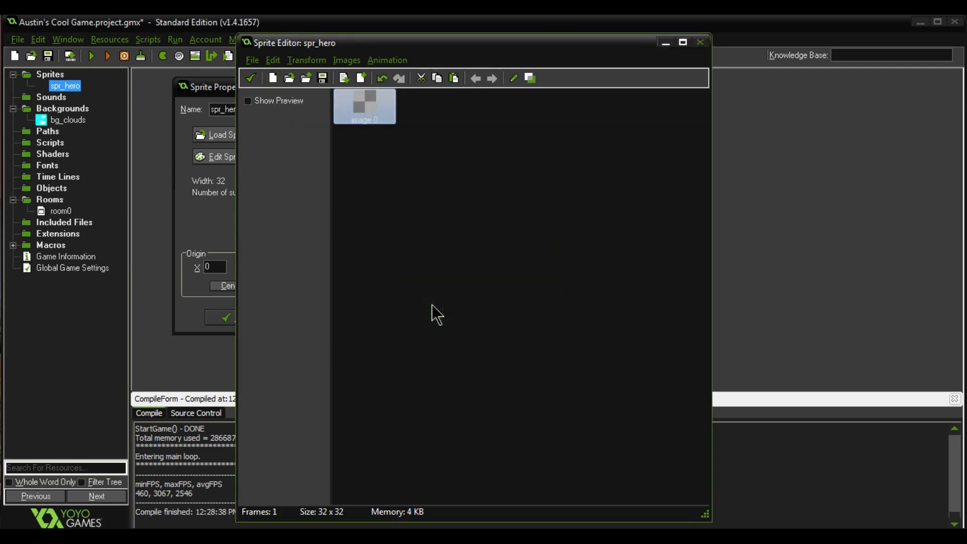
- Open the blank frame of spr_hero and fill the whole image with yellow
double_click(363, 112)
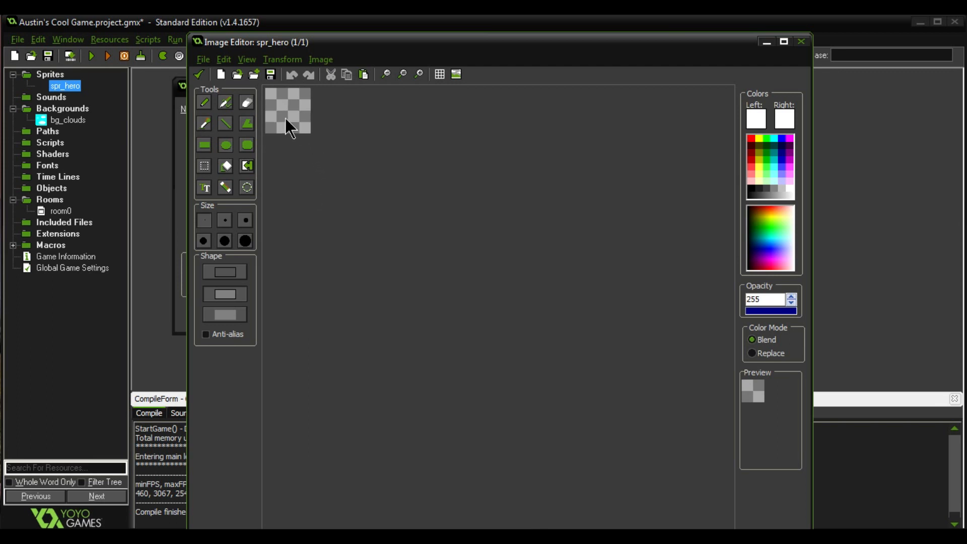
scroll(285, 118, up, 5)
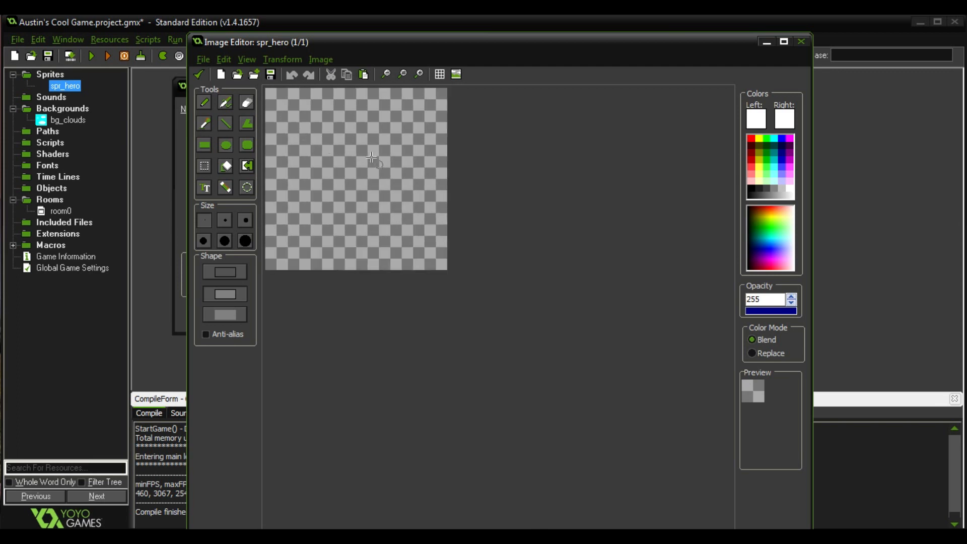
scroll(372, 158, up, 1)
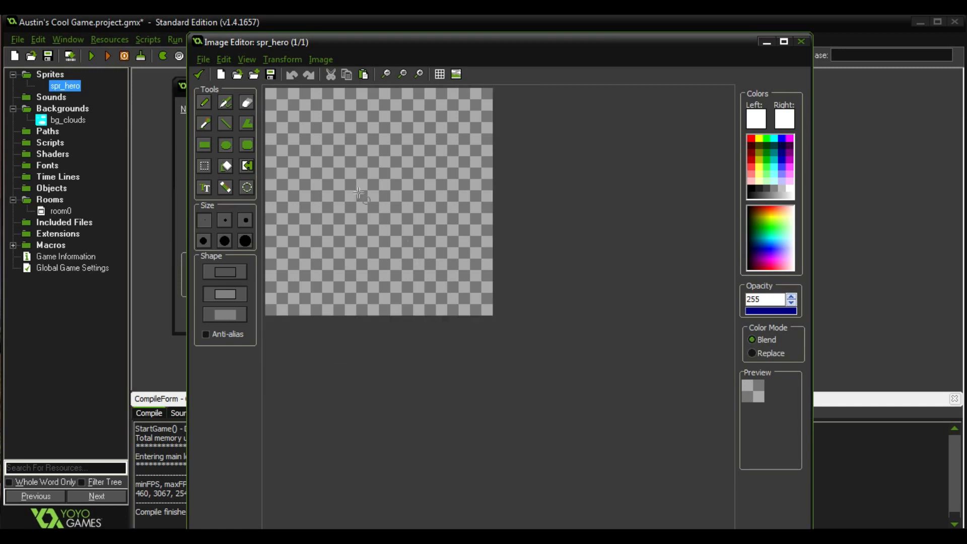
click(227, 168)
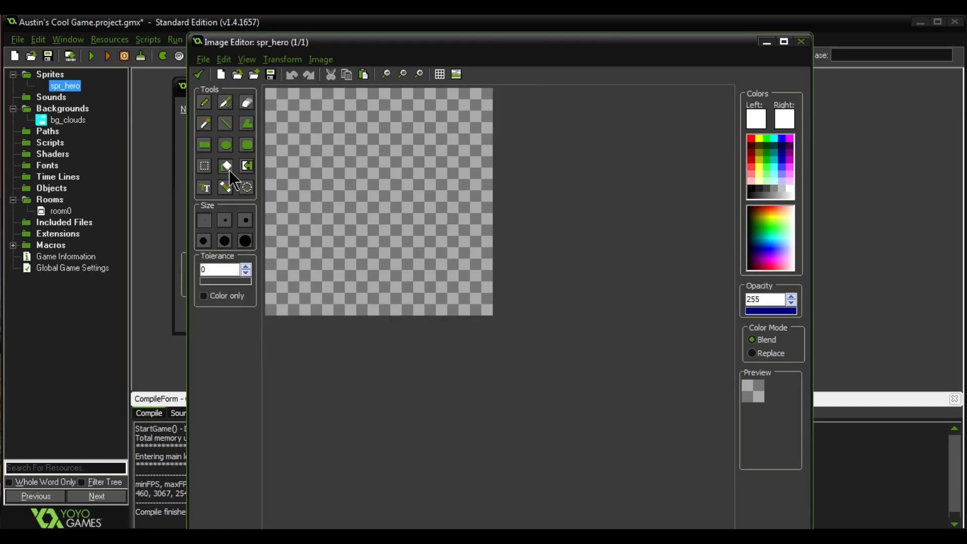
click(757, 138)
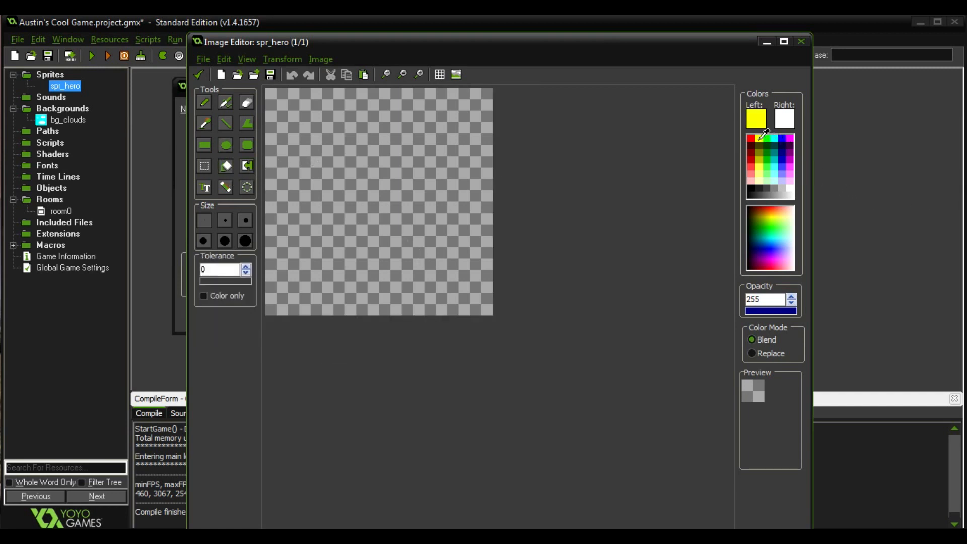
click(369, 150)
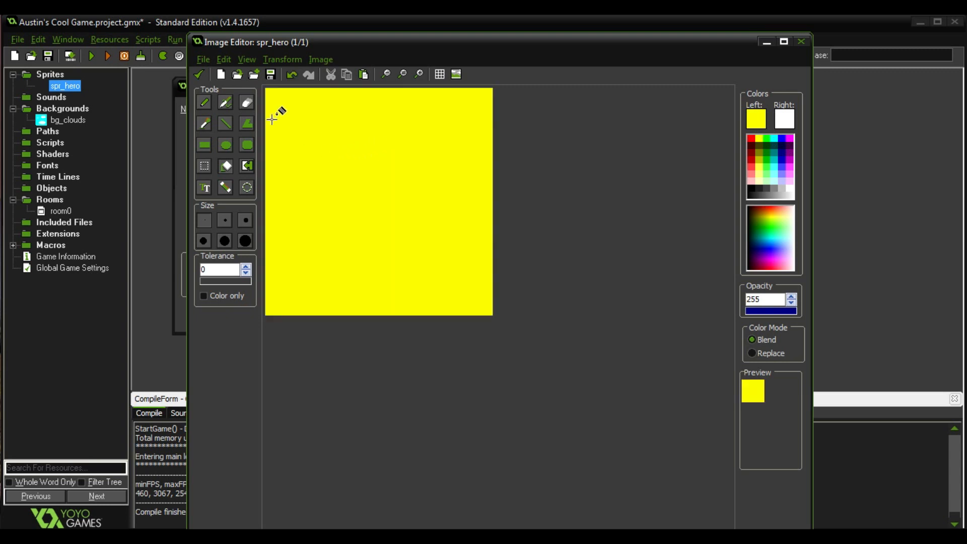
- Draw two black eyes and a thick smiling mouth on the yellow square with the third brush size, and accept the image
click(200, 103)
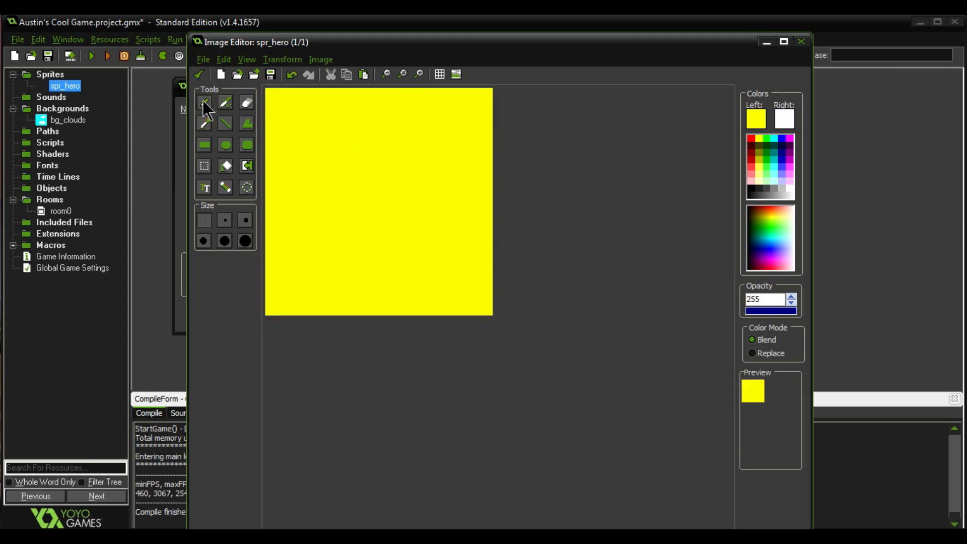
click(244, 224)
click(750, 187)
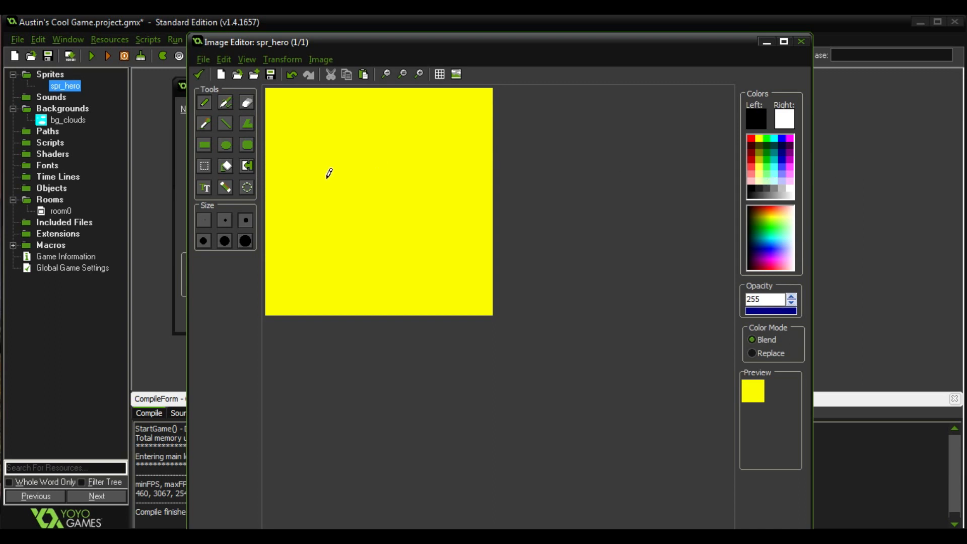
click(330, 138)
click(436, 136)
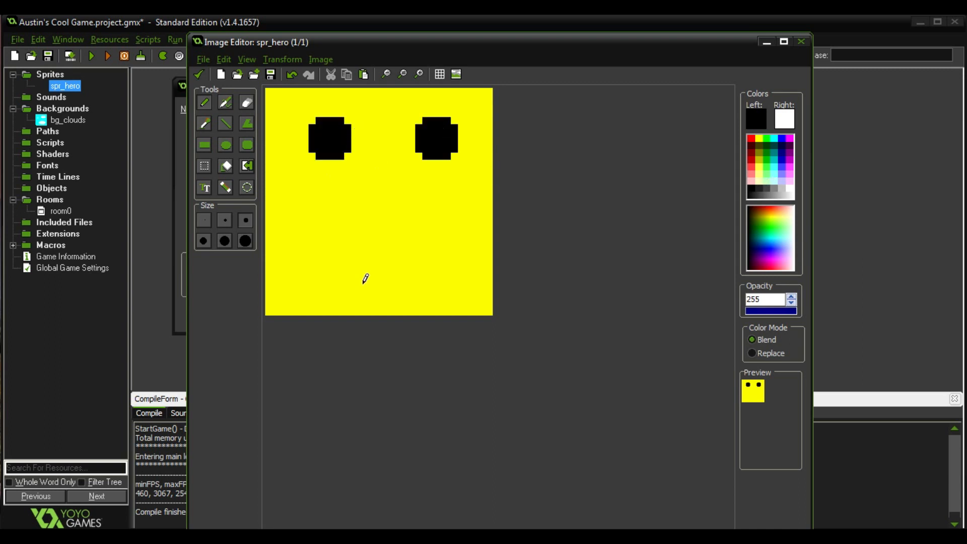
click(305, 241)
drag(308, 244, 443, 233)
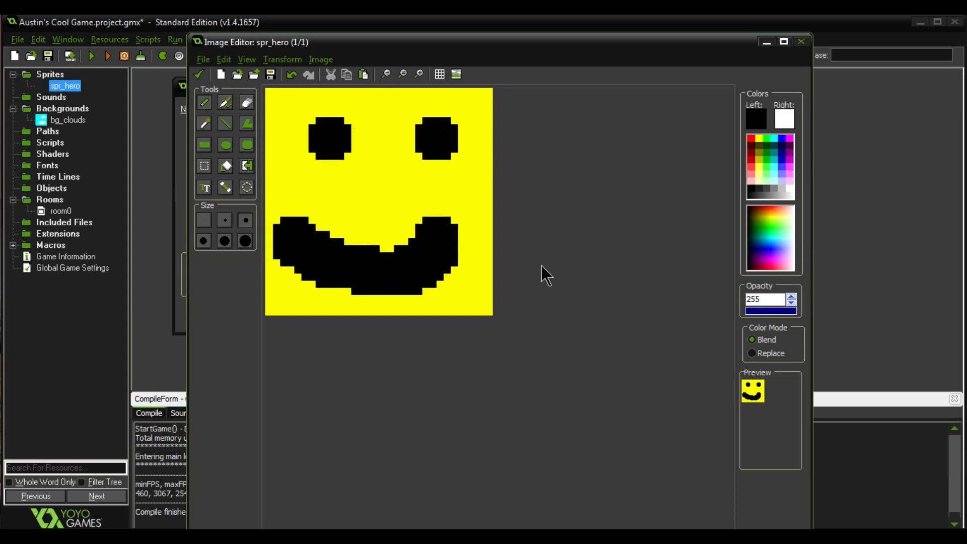
click(198, 76)
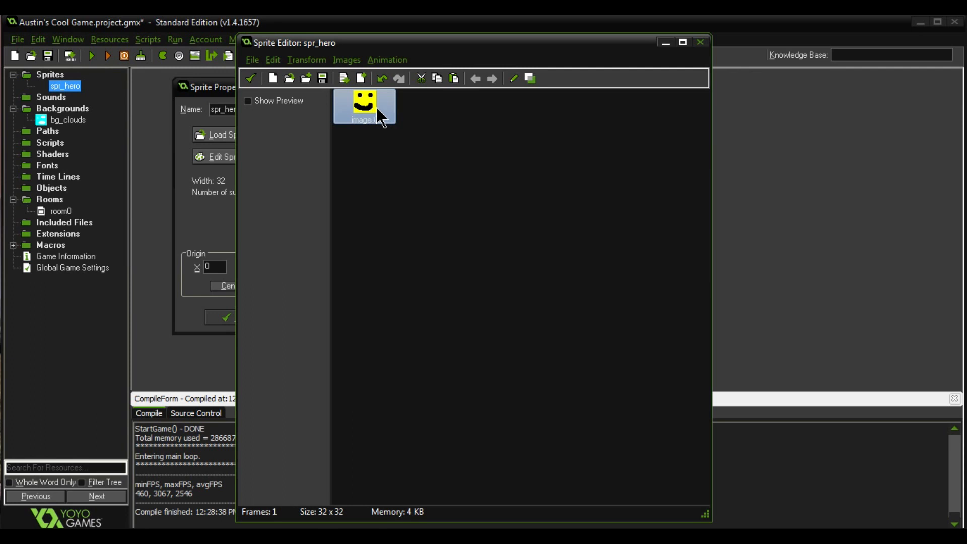
- Copy the smiley frame and paste it repeatedly until the sprite has 12 frames
click(420, 122)
click(366, 113)
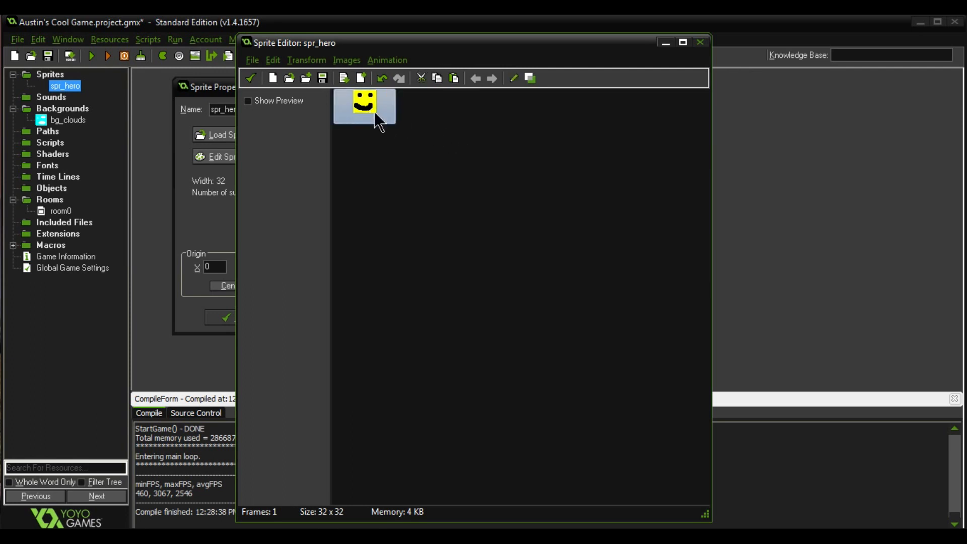
click(437, 79)
click(453, 79)
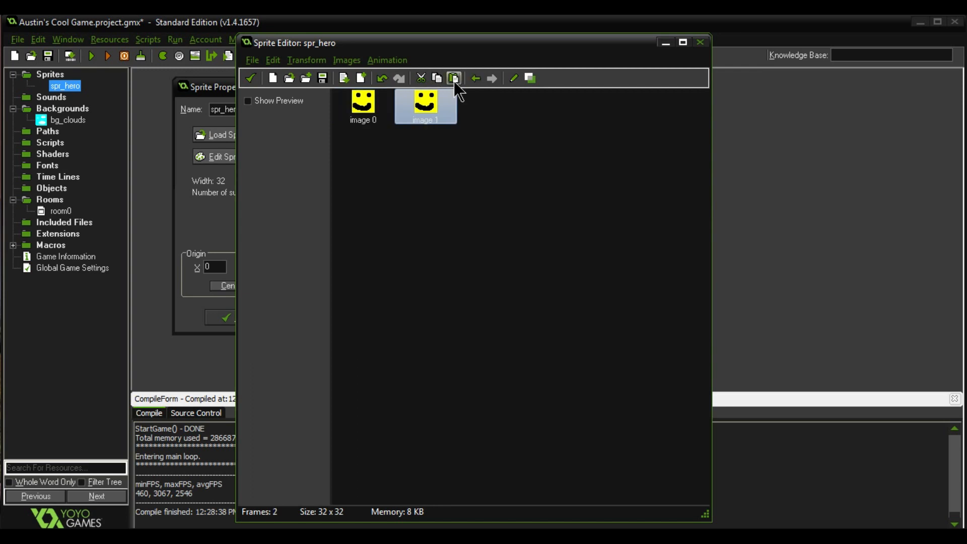
click(453, 78)
click(453, 78)
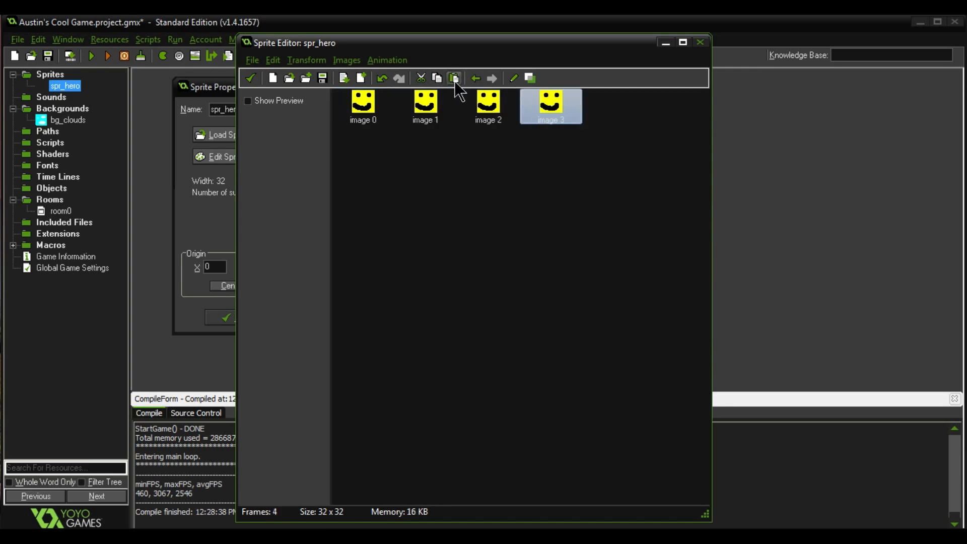
click(454, 79)
click(453, 78)
click(453, 79)
click(454, 79)
click(454, 79)
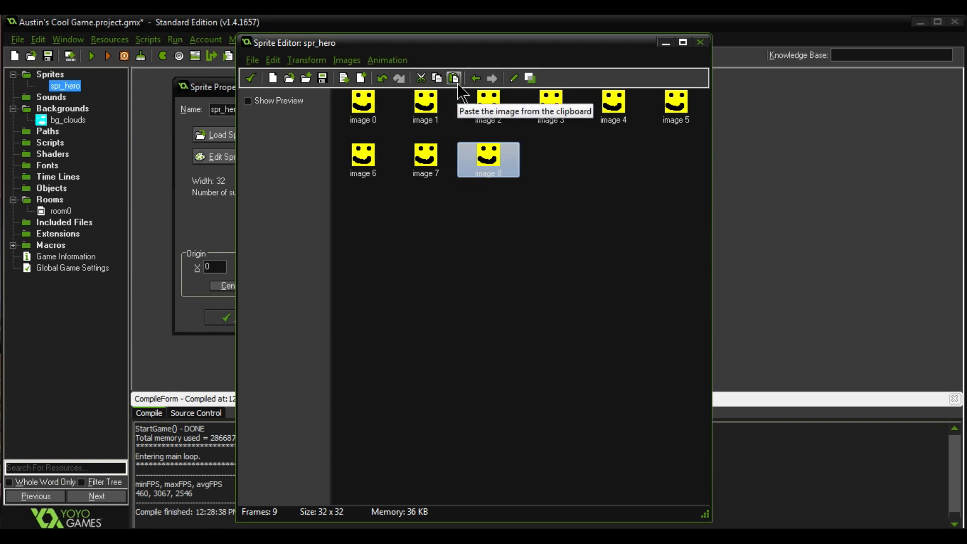
click(458, 86)
click(457, 85)
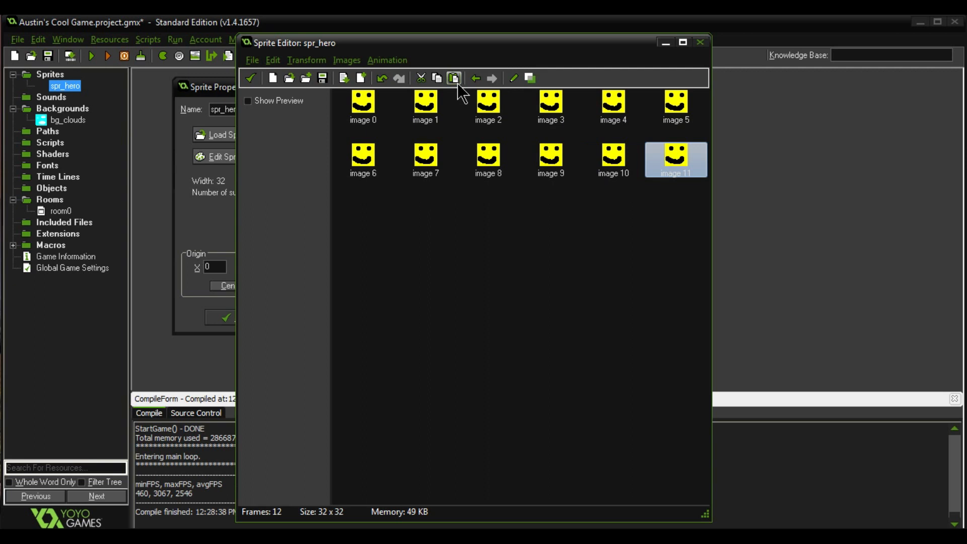
- Paint yellow over the upper and lower parts of both eyes in image 11, leaving thin black slits, and accept the image
double_click(674, 161)
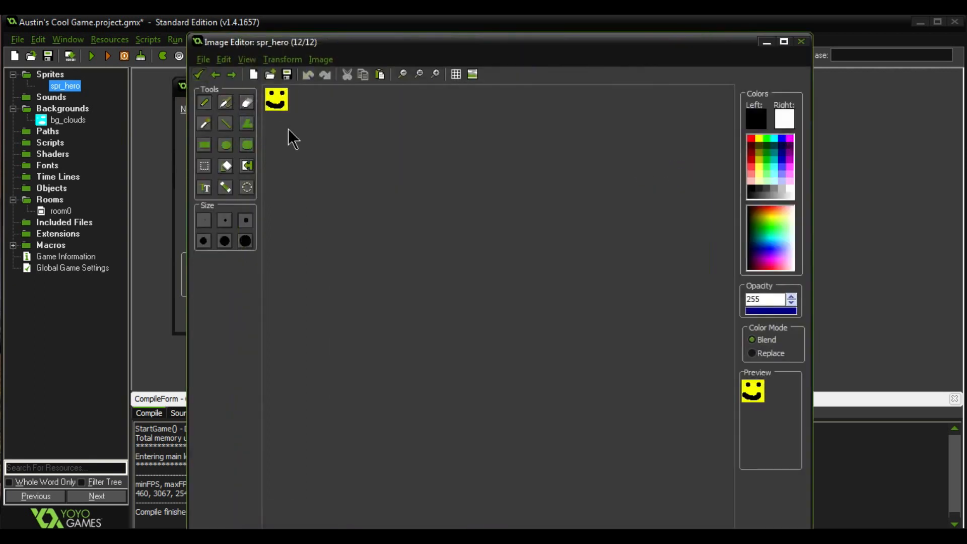
scroll(288, 129, up, 5)
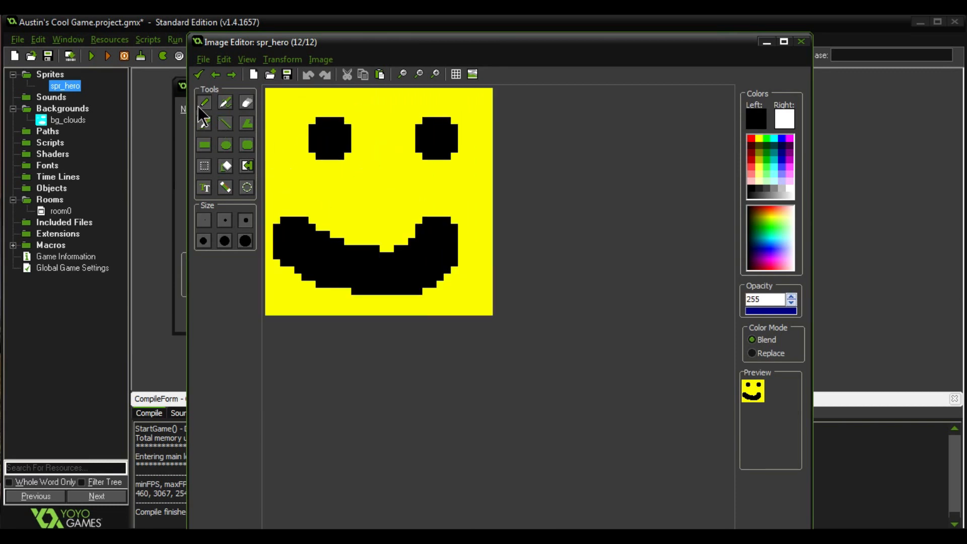
click(204, 123)
click(757, 138)
click(308, 115)
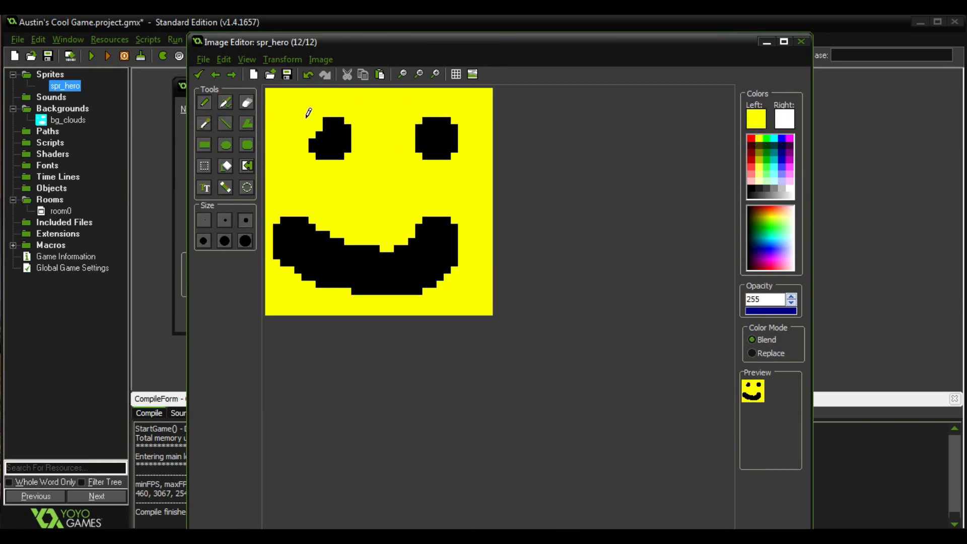
drag(307, 118, 347, 115)
drag(299, 178, 367, 162)
mouse_move(415, 120)
mouse_down()
mouse_move(444, 108)
mouse_move(455, 134)
mouse_up()
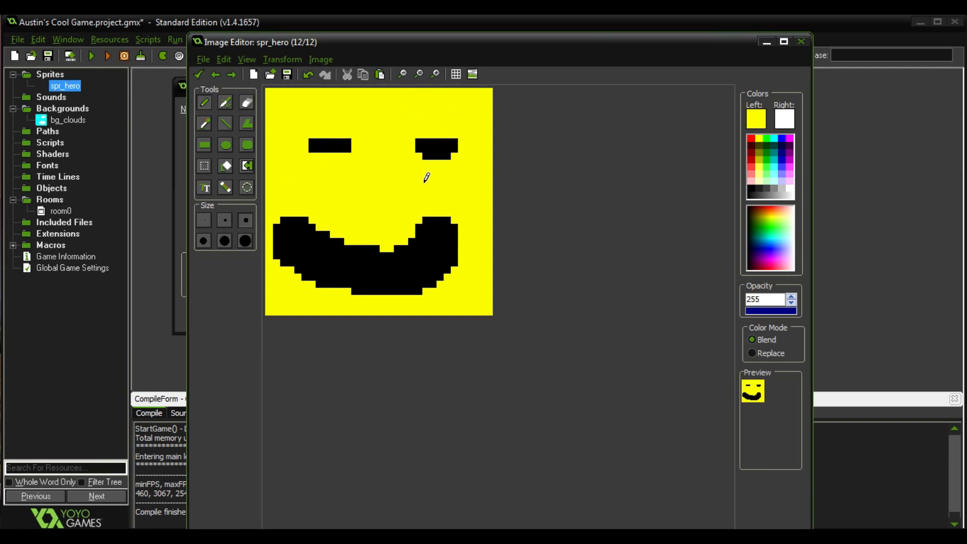
drag(426, 174, 443, 171)
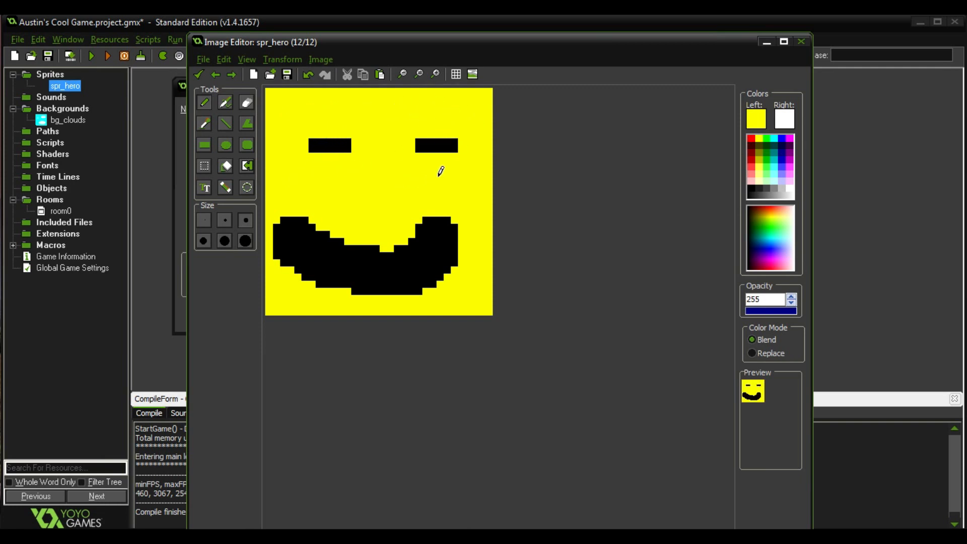
click(199, 75)
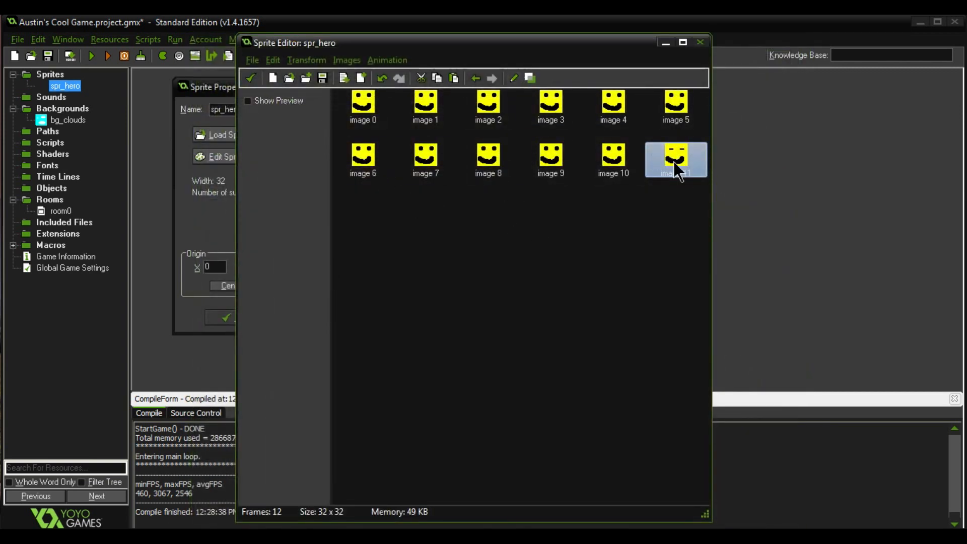
- Paste three copies of the closed-eye frame at the end of the sprite and turn on the animation preview
click(437, 78)
click(454, 78)
click(454, 78)
click(454, 78)
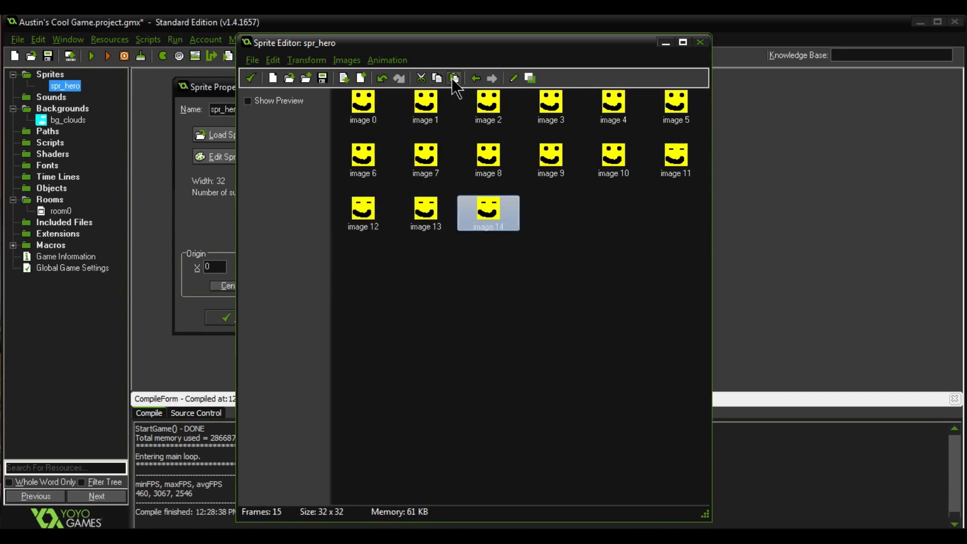
click(247, 101)
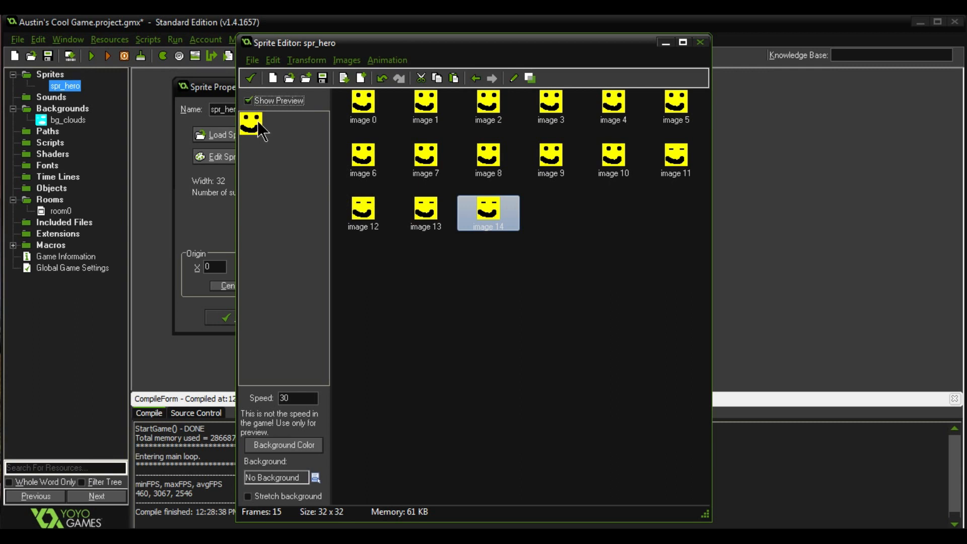
- Insert six more open-eyed copies of image 10 ahead of the closed-eye frames
click(607, 161)
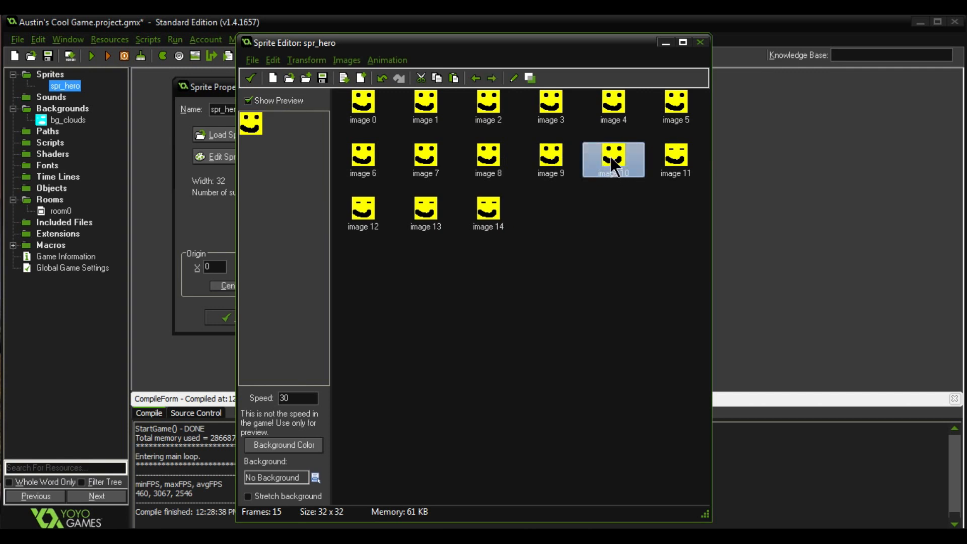
click(451, 81)
click(453, 79)
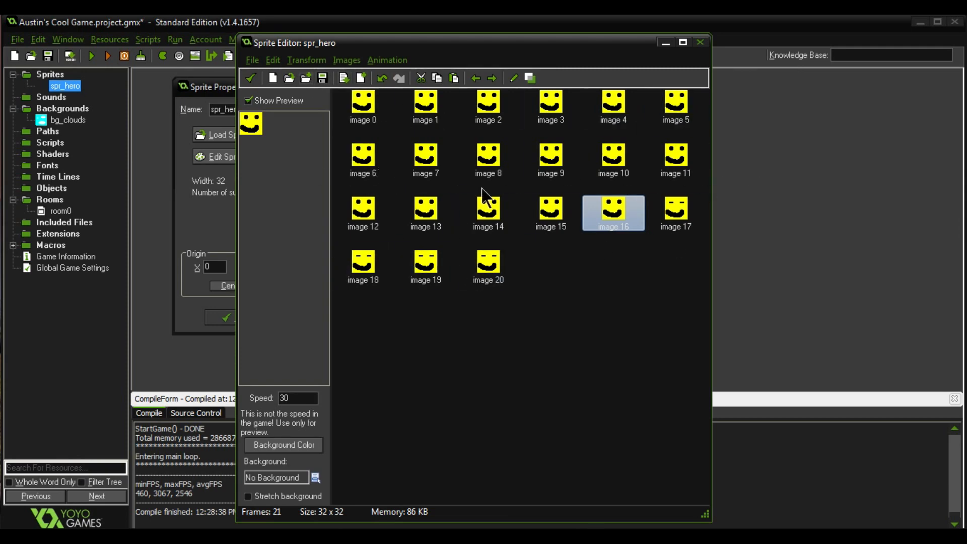
- Accept the edited frames of spr_hero and create a new object that uses spr_hero as its sprite
click(250, 78)
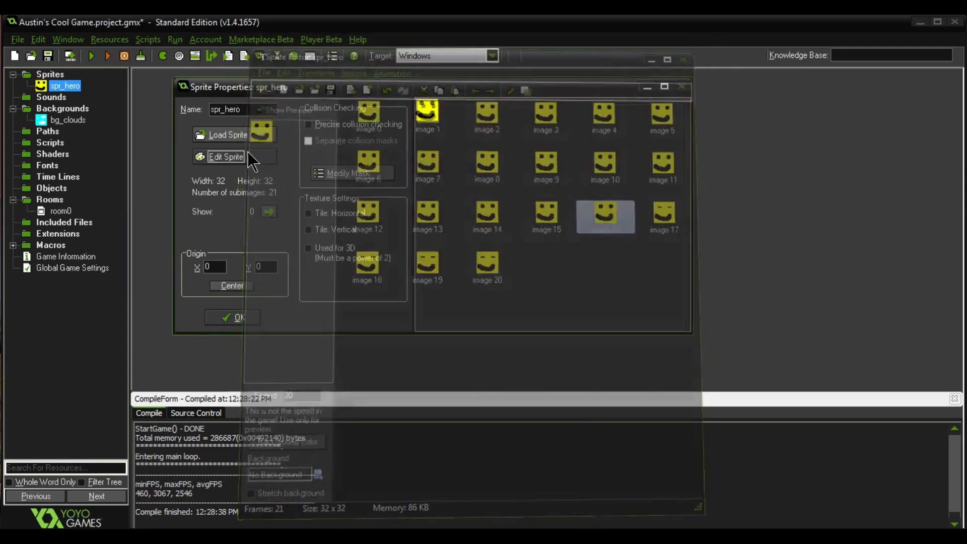
click(228, 316)
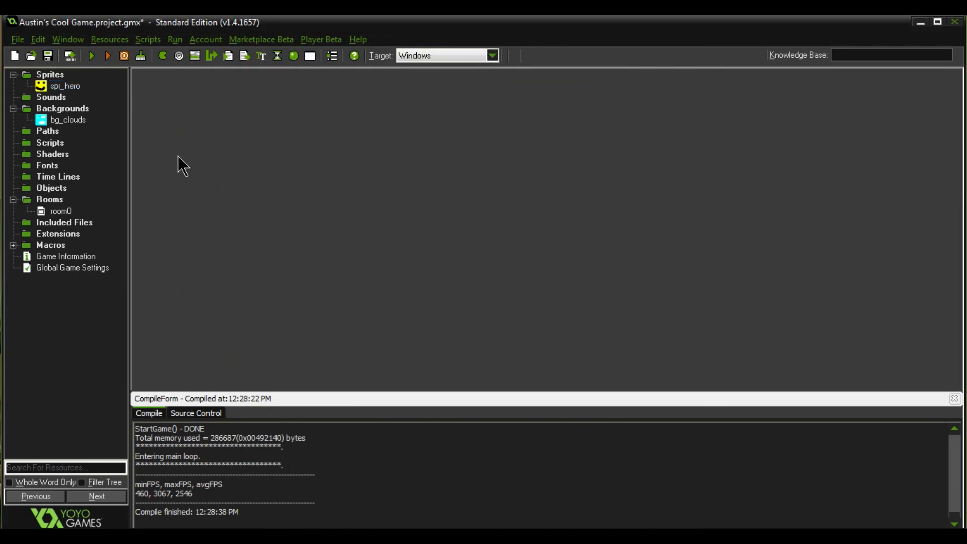
right_click(54, 190)
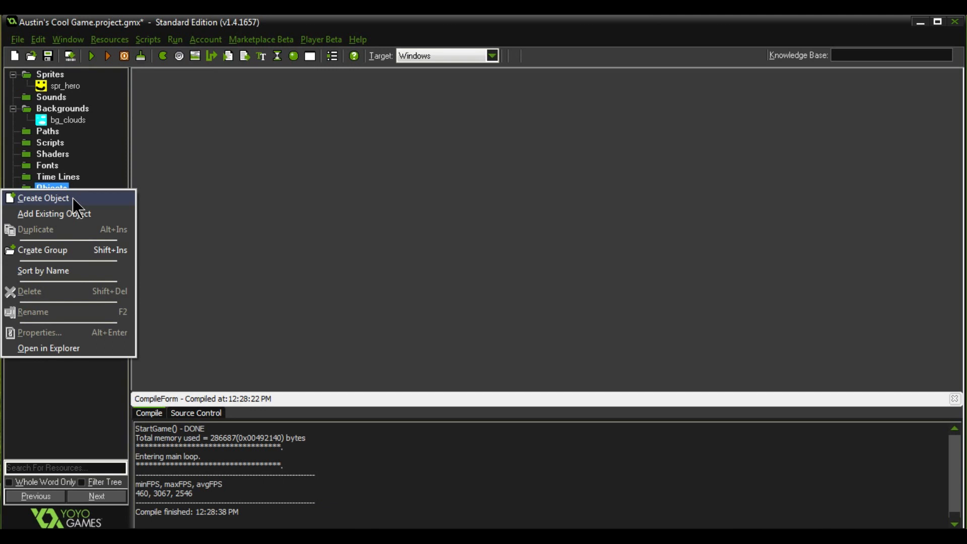
click(73, 198)
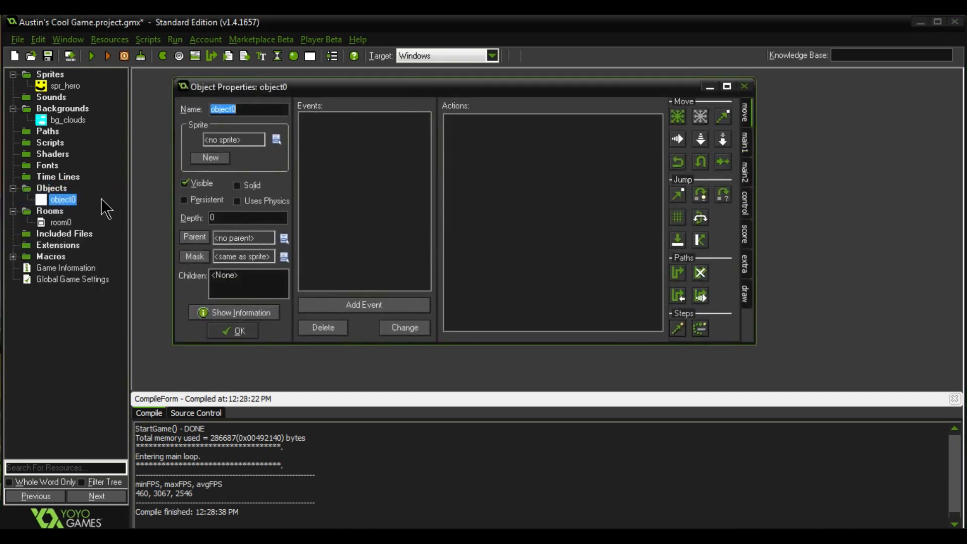
click(276, 139)
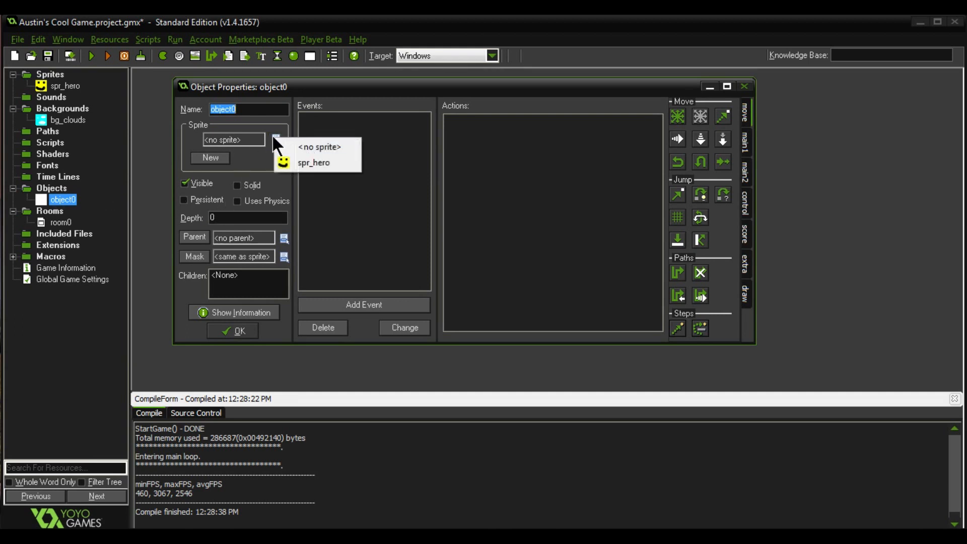
click(311, 163)
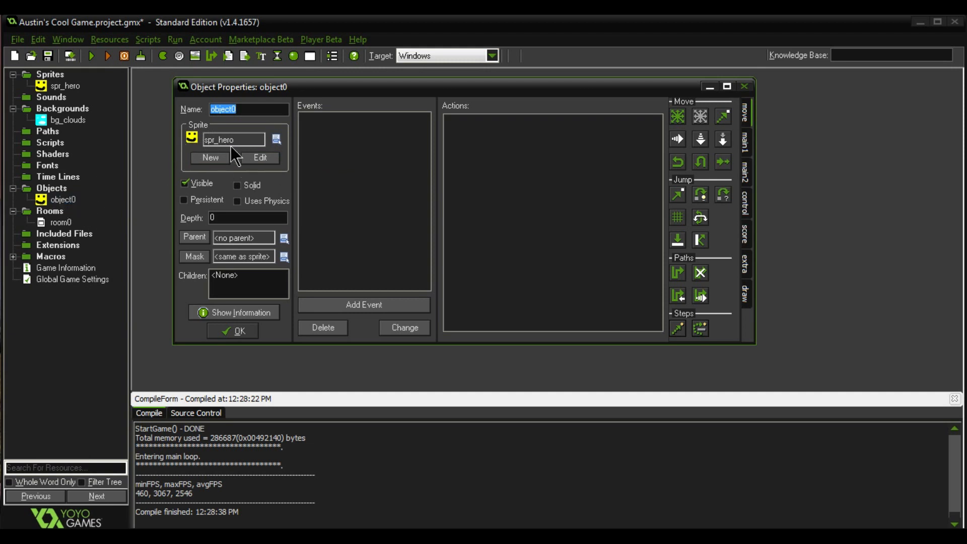
- Name the new object obj_hero and accept its properties
click(249, 115)
drag(265, 107, 121, 108)
text(spr)
key(BackSpace)
key(BackSpace)
key(BackSpace)
text(obj_hero)
click(244, 332)
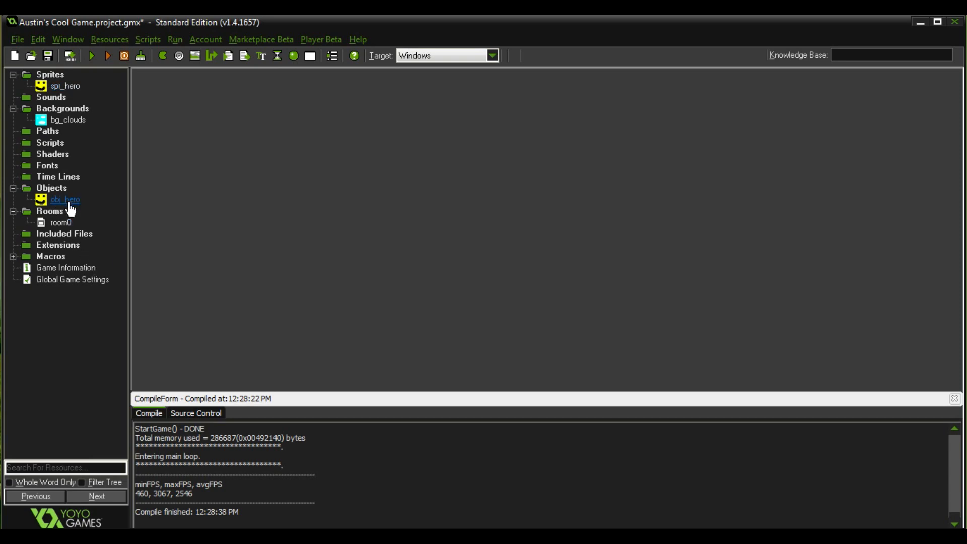
- Place one obj_hero instance in room0 at X 288, Y 256 and accept the room
double_click(54, 223)
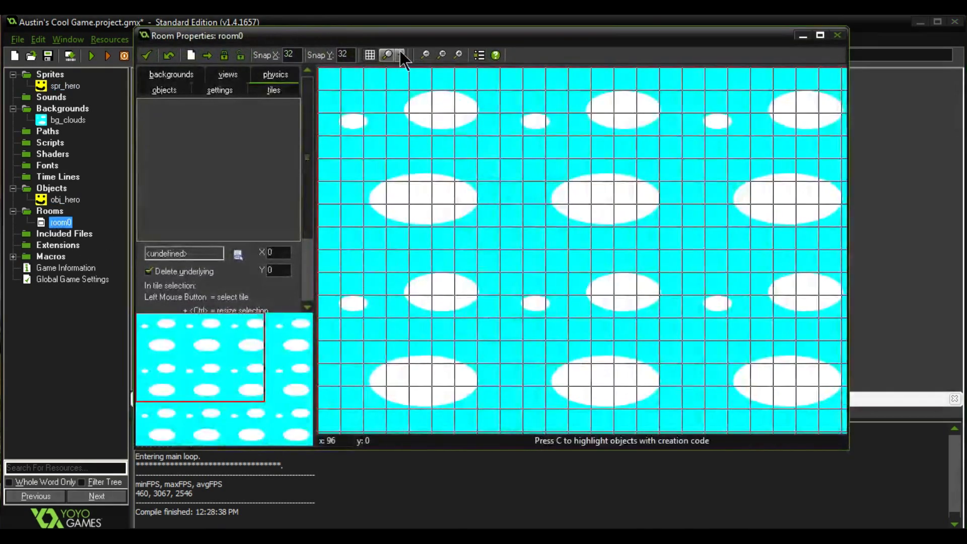
drag(416, 32, 446, 54)
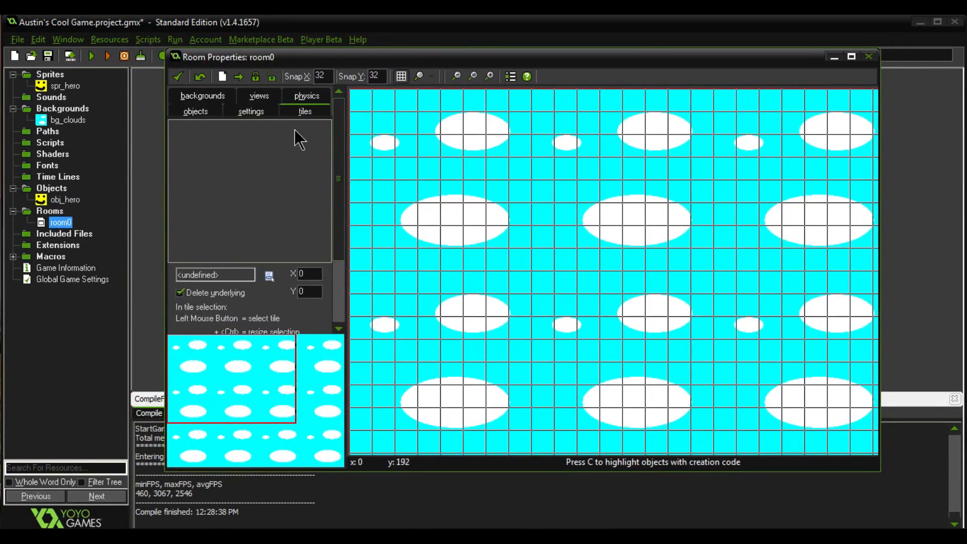
click(195, 110)
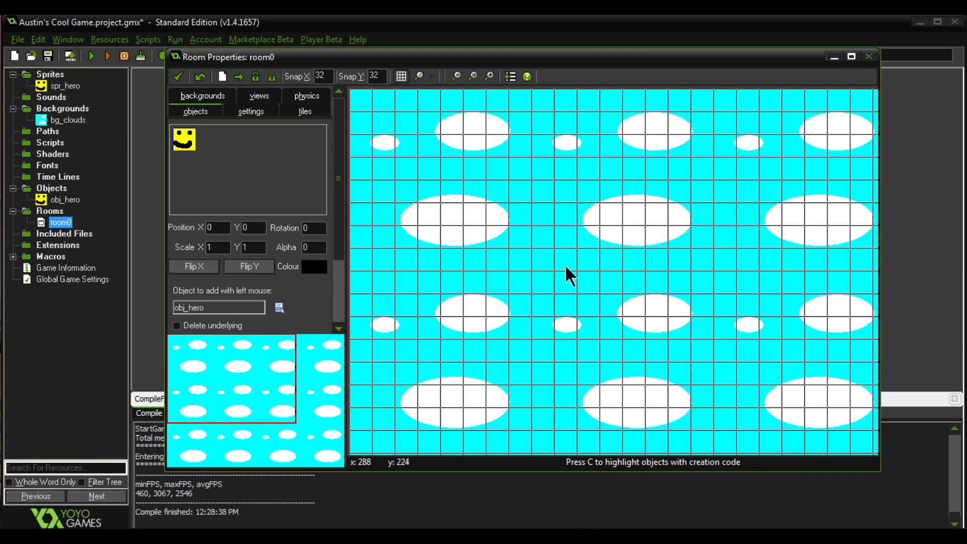
click(570, 279)
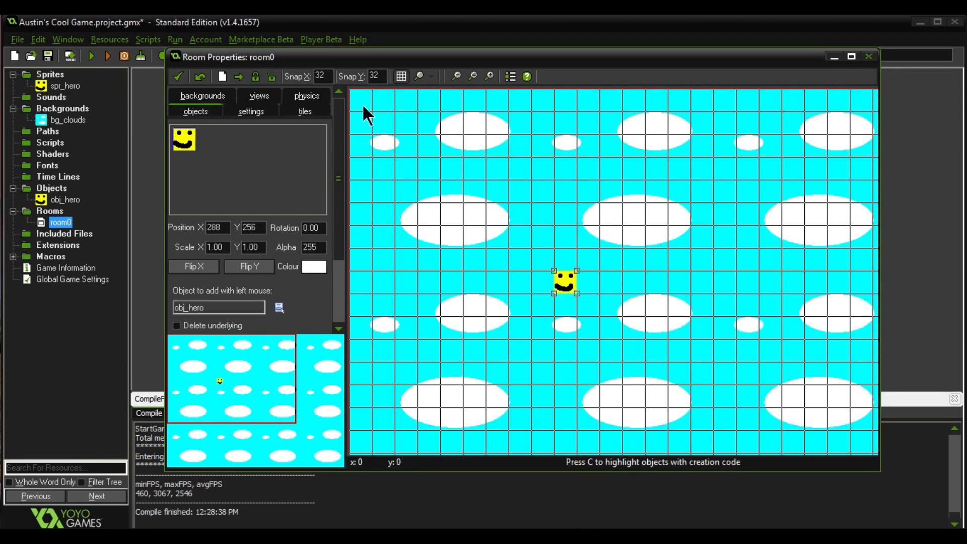
click(180, 77)
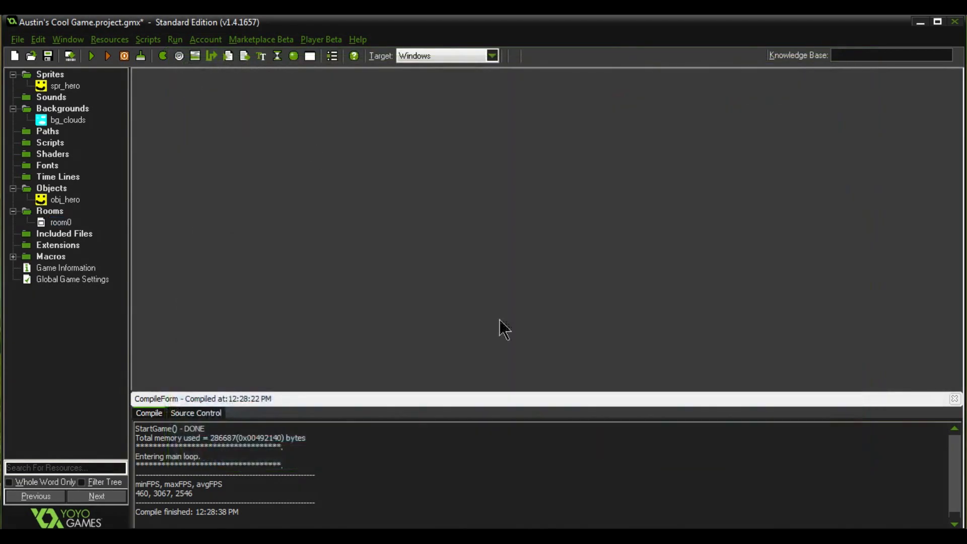
- Run the game to check the hero's blinking over the cloud background, and close the game window
click(92, 56)
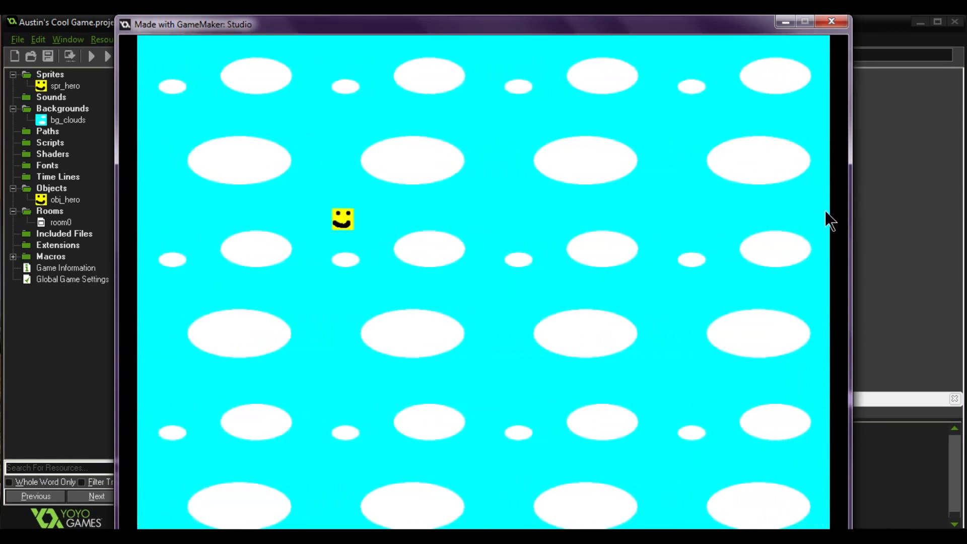
click(831, 22)
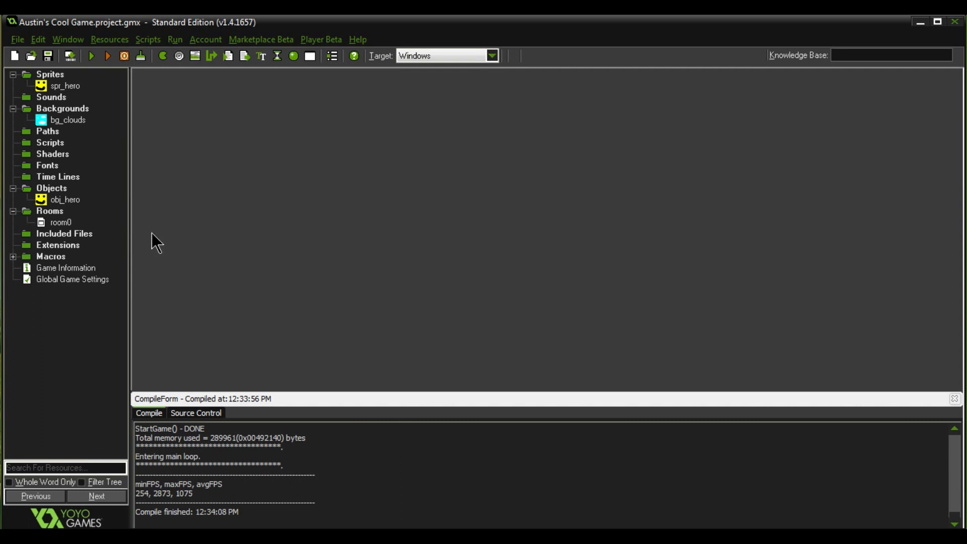
- Add a Key Press event for the Left arrow to obj_hero
double_click(67, 200)
drag(386, 89, 403, 100)
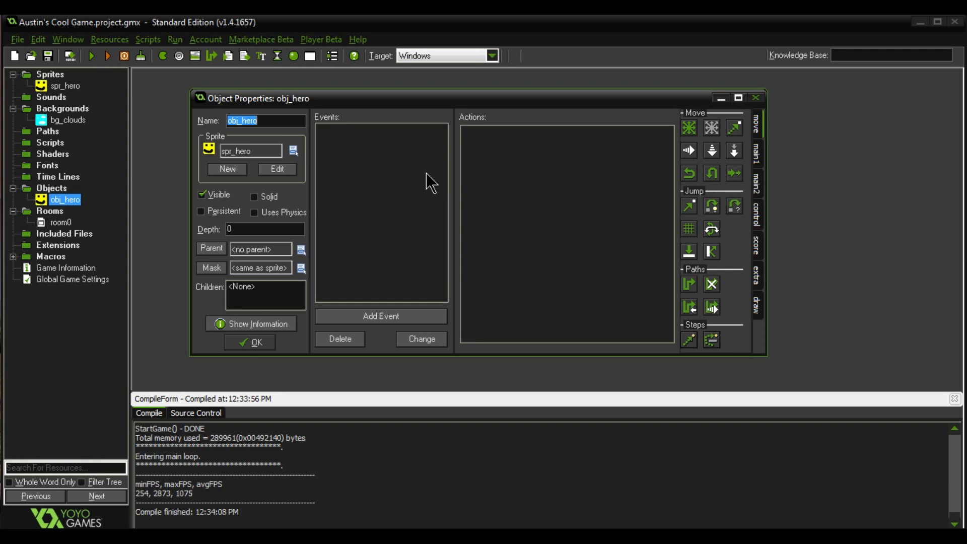
click(384, 317)
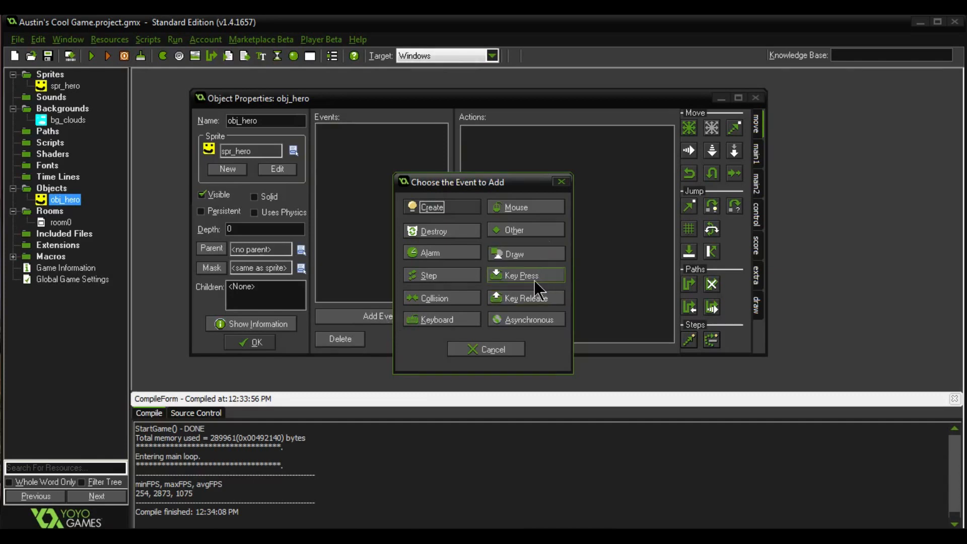
click(539, 281)
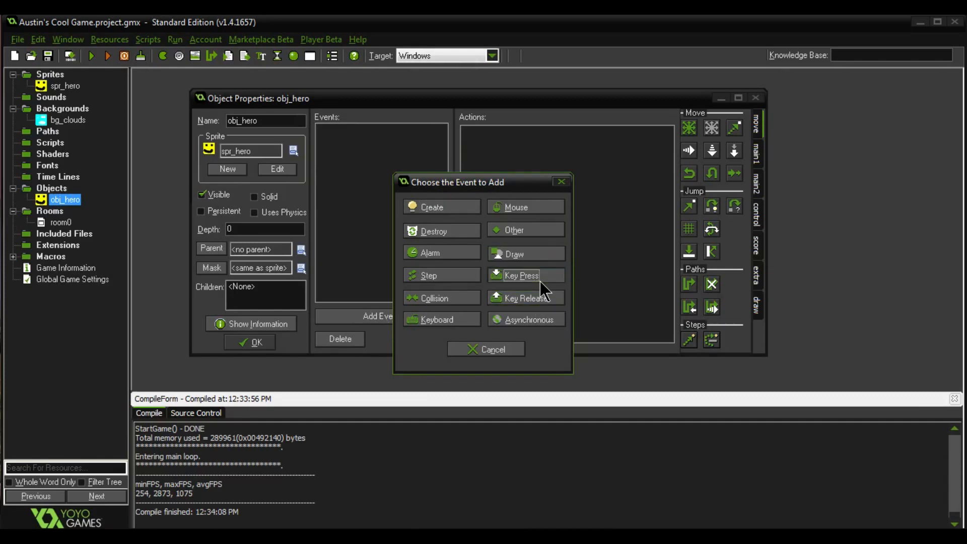
click(569, 272)
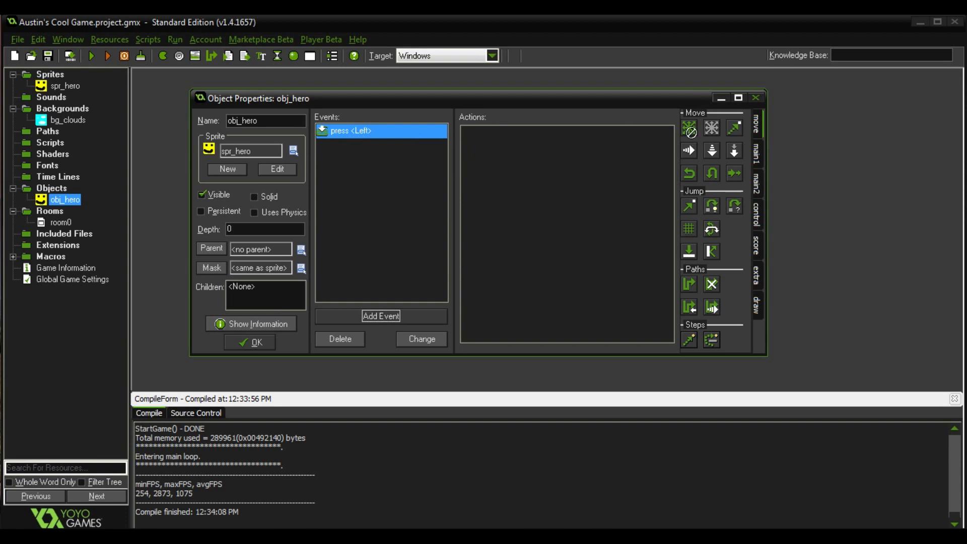
- Give the Left key event a Move Fixed action heading left at speed 2, and accept the object
drag(690, 130, 545, 142)
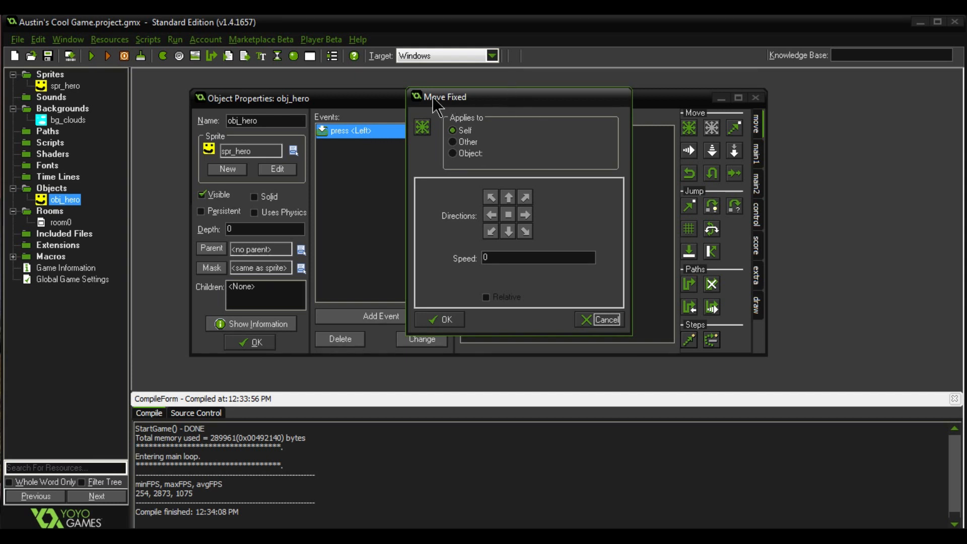
drag(484, 96, 550, 113)
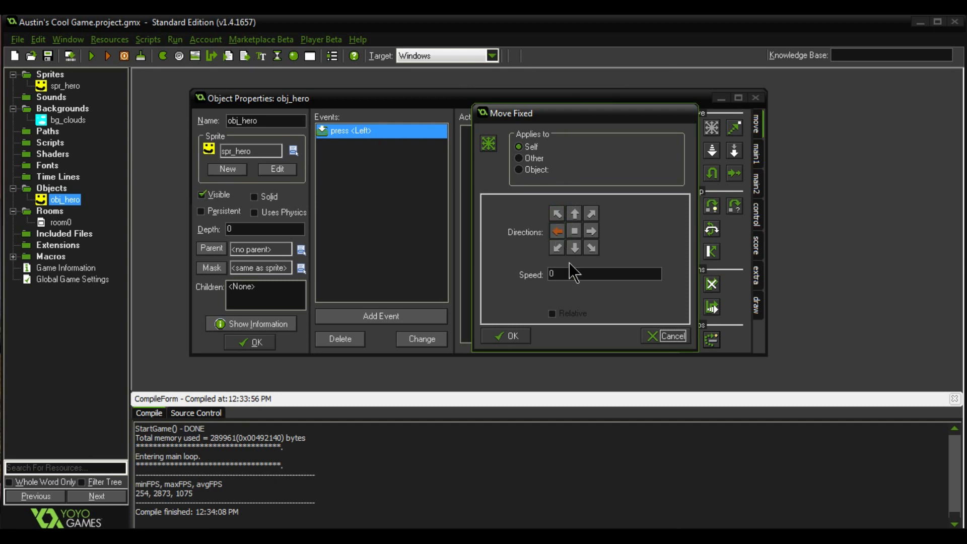
double_click(579, 276)
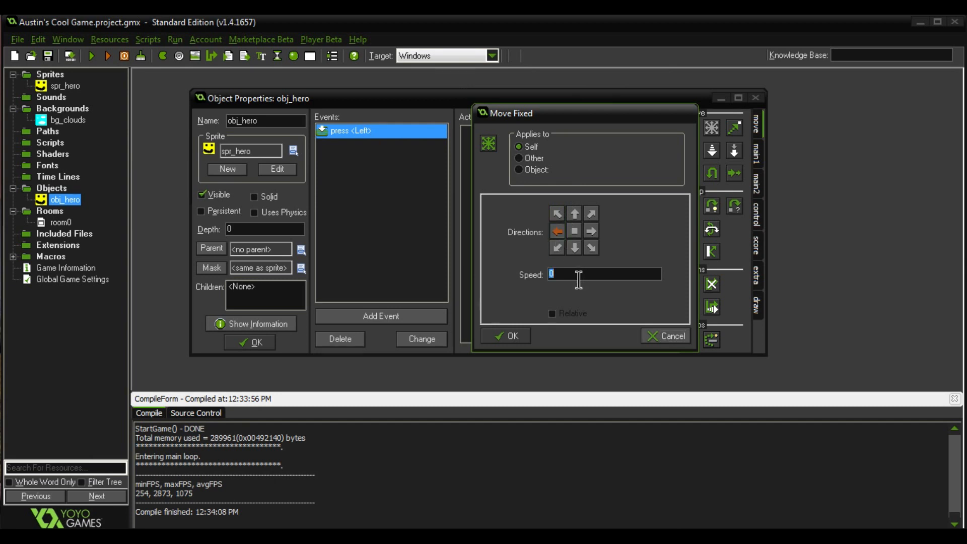
text(2)
click(517, 334)
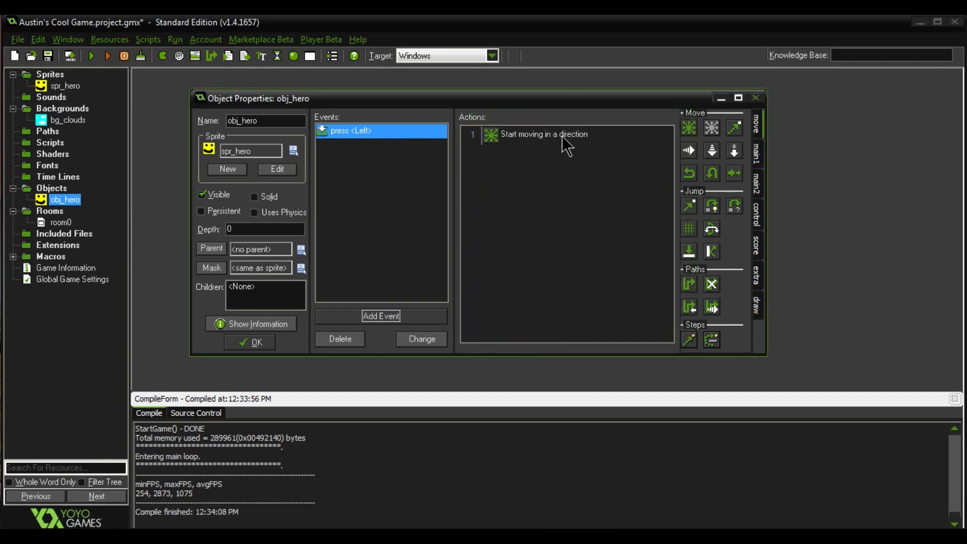
click(255, 339)
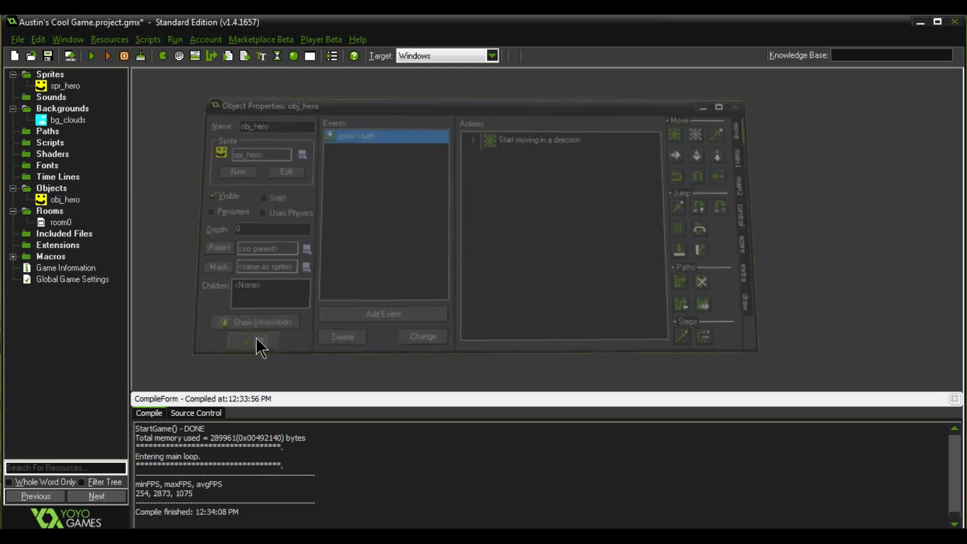
- Run the game to test the hero's leftward movement, and close the game window
click(88, 56)
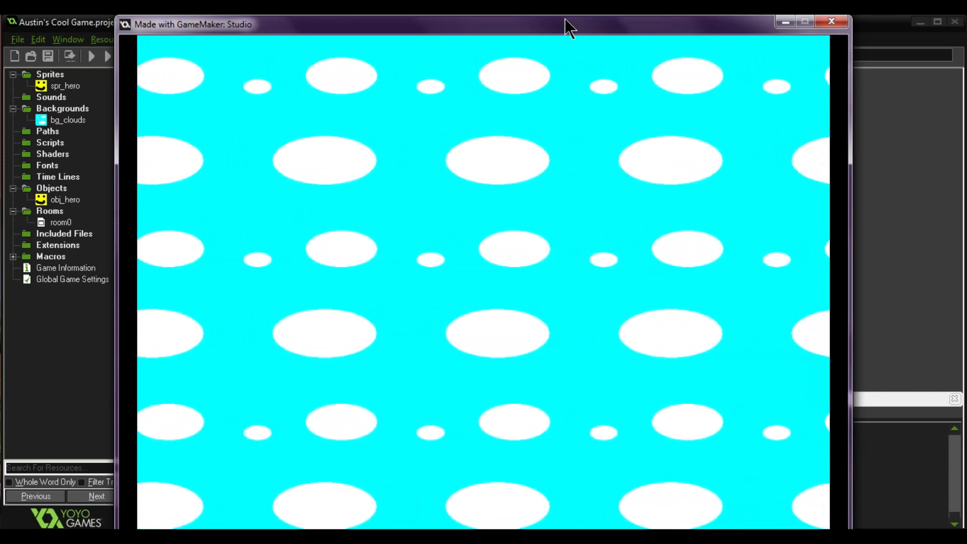
click(831, 21)
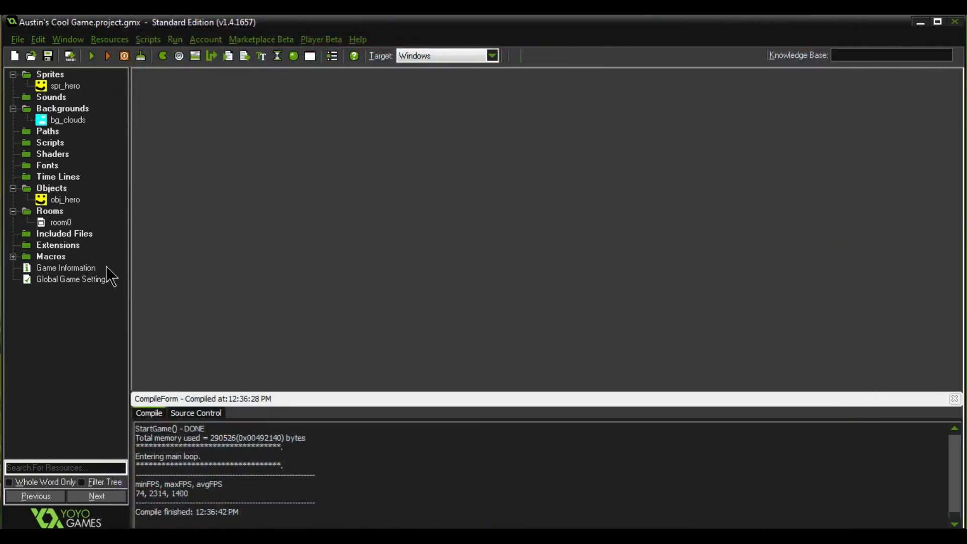
- Add Key Press events for the Right, Down and Up arrows to obj_hero
double_click(65, 200)
click(369, 316)
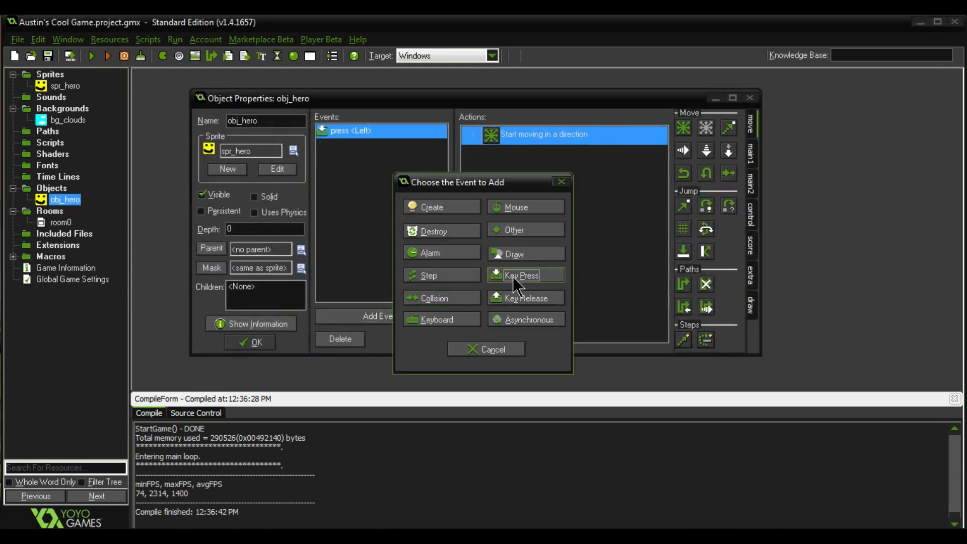
click(511, 276)
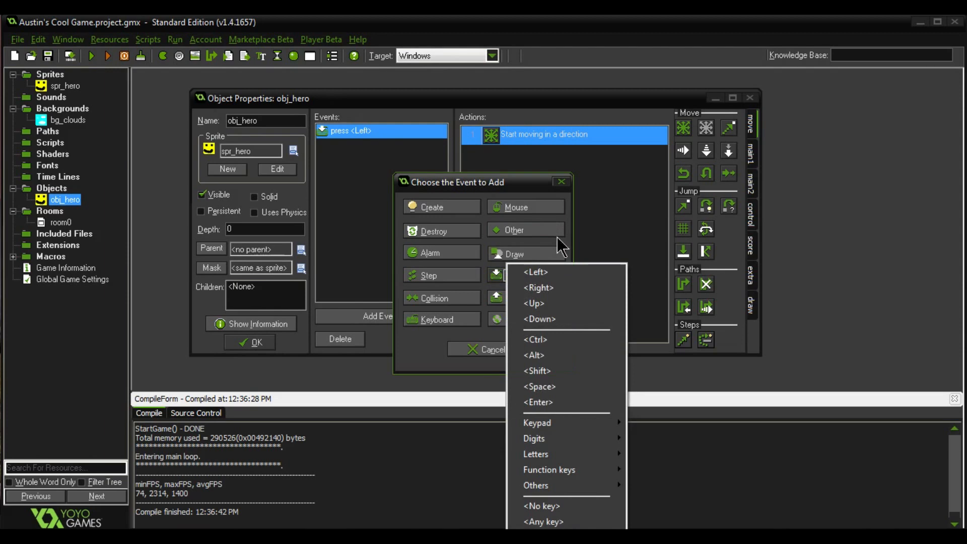
click(539, 287)
click(416, 316)
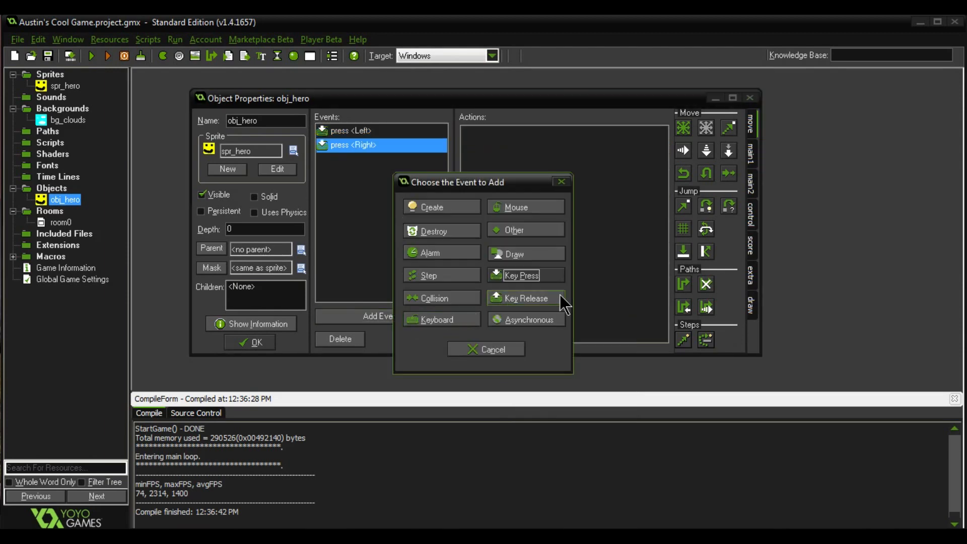
click(512, 276)
click(593, 324)
click(381, 316)
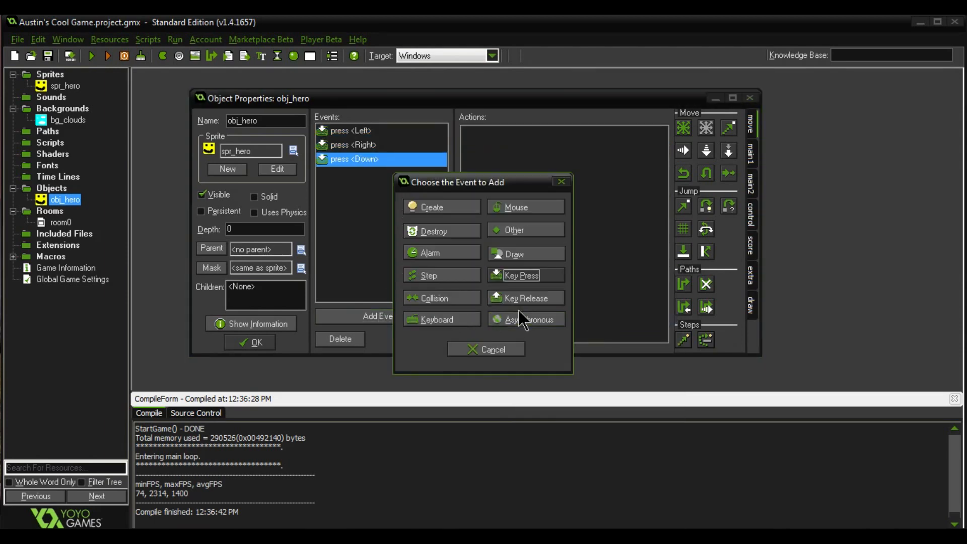
click(520, 275)
click(576, 303)
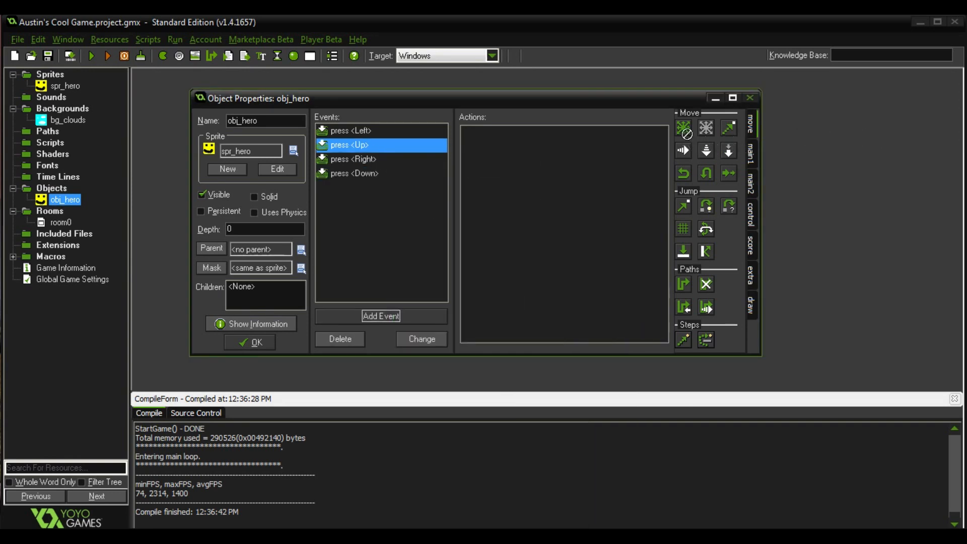
- Give the Up key event a Move Fixed action heading up
drag(683, 128, 554, 142)
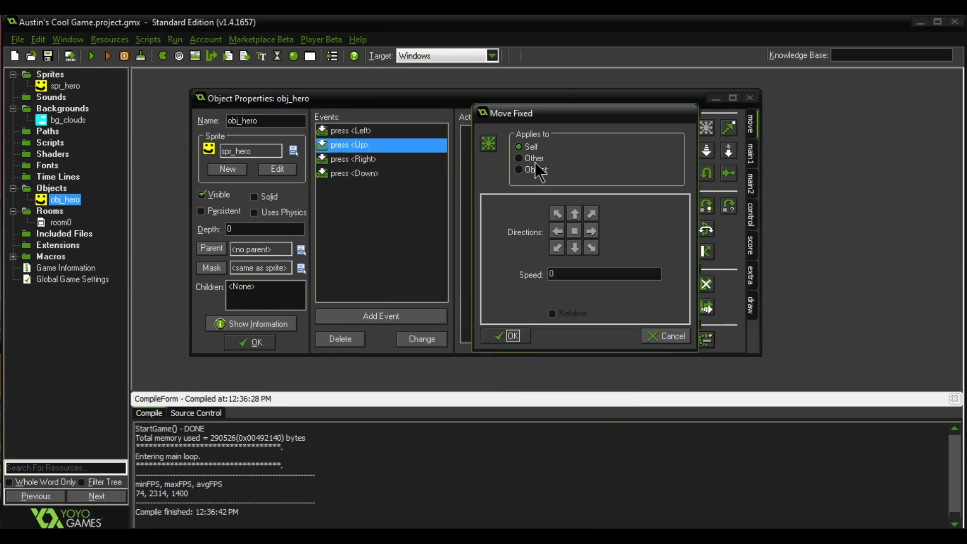
click(572, 213)
click(553, 272)
click(506, 335)
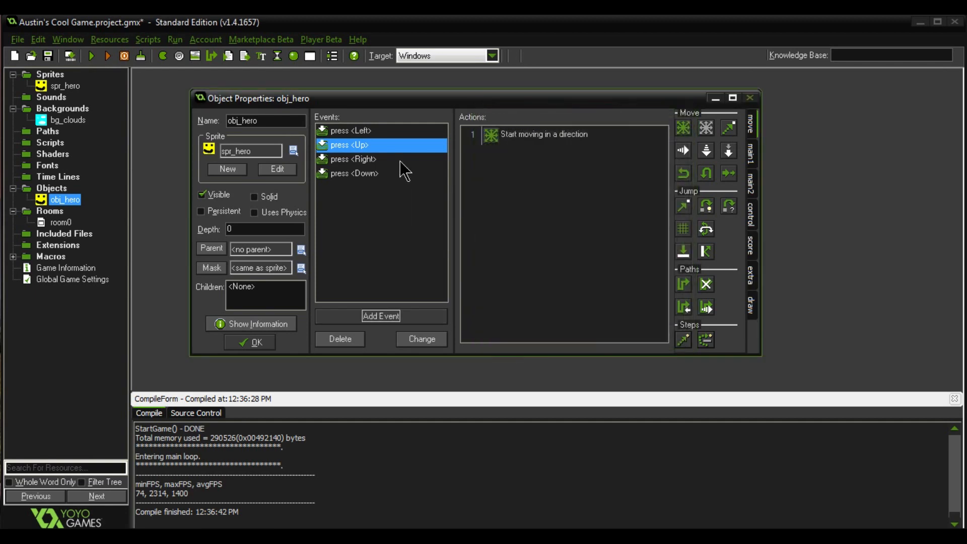
- Give the Right key event a Move Fixed action heading right at speed 2
click(400, 160)
drag(683, 128, 566, 192)
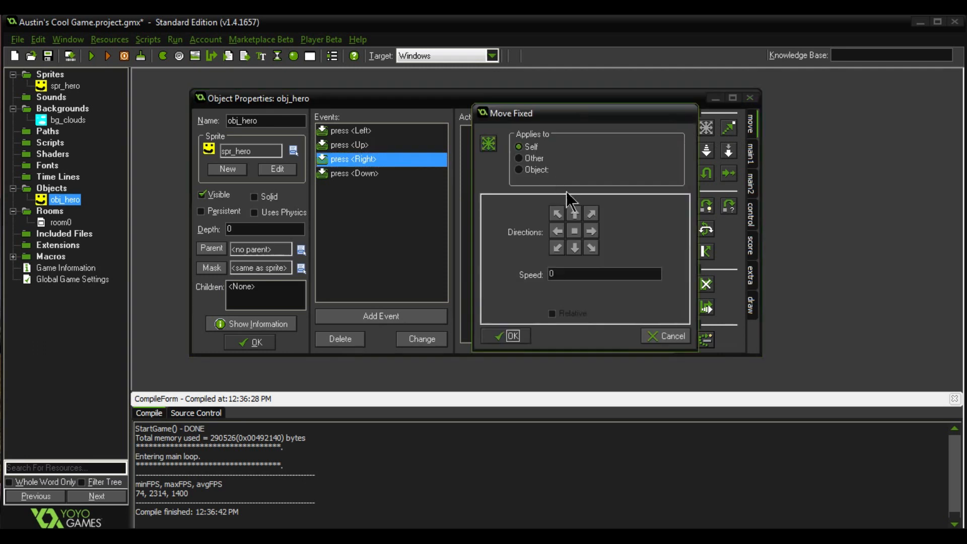
click(591, 229)
drag(560, 272, 529, 271)
text(2)
click(513, 335)
- Give the Down key event of obj_hero a Move Fixed action heading down
click(399, 174)
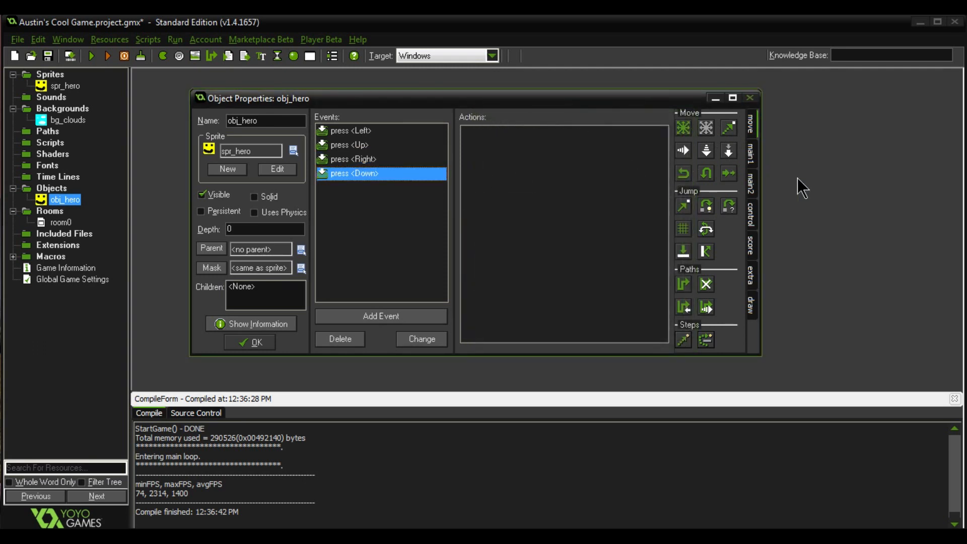
drag(685, 133, 508, 231)
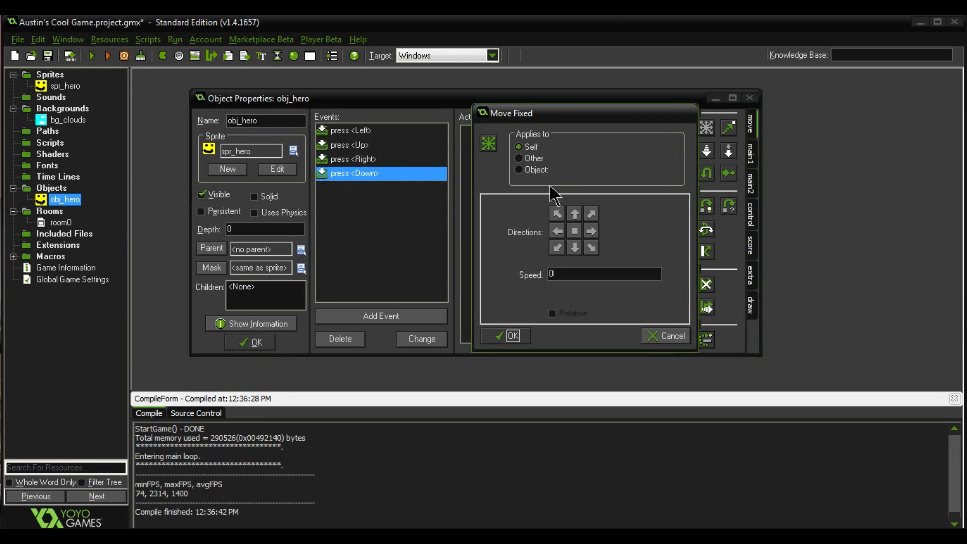
click(575, 248)
click(510, 336)
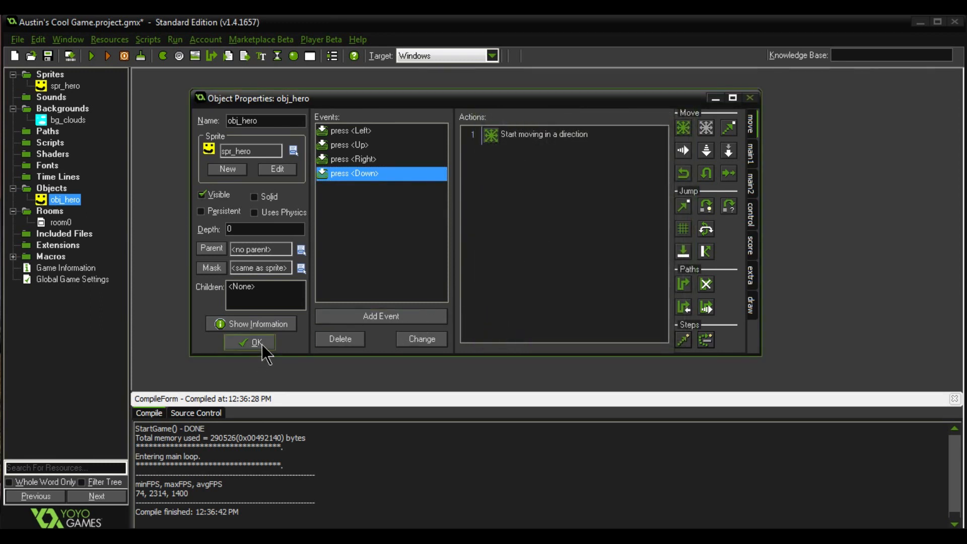
click(559, 255)
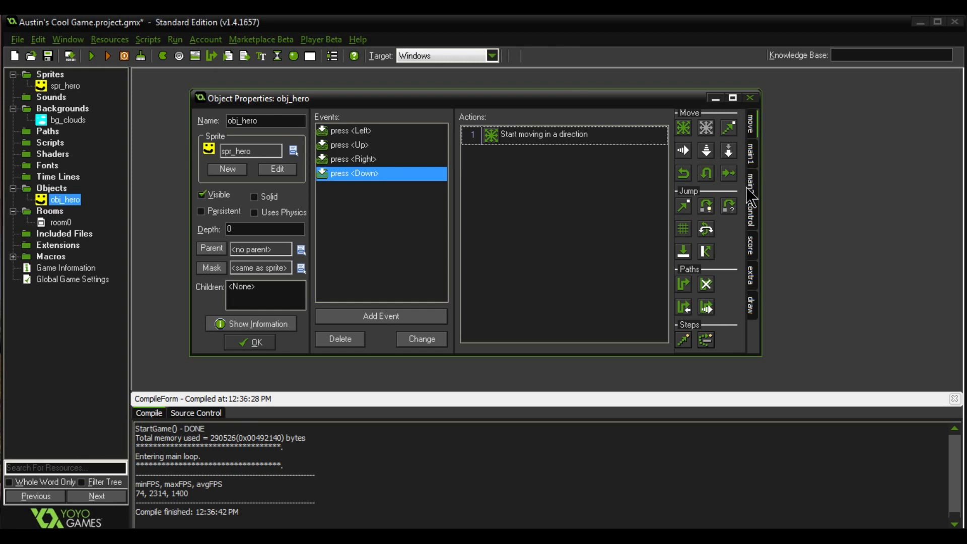
- Add an Outside Room event to obj_hero
click(397, 316)
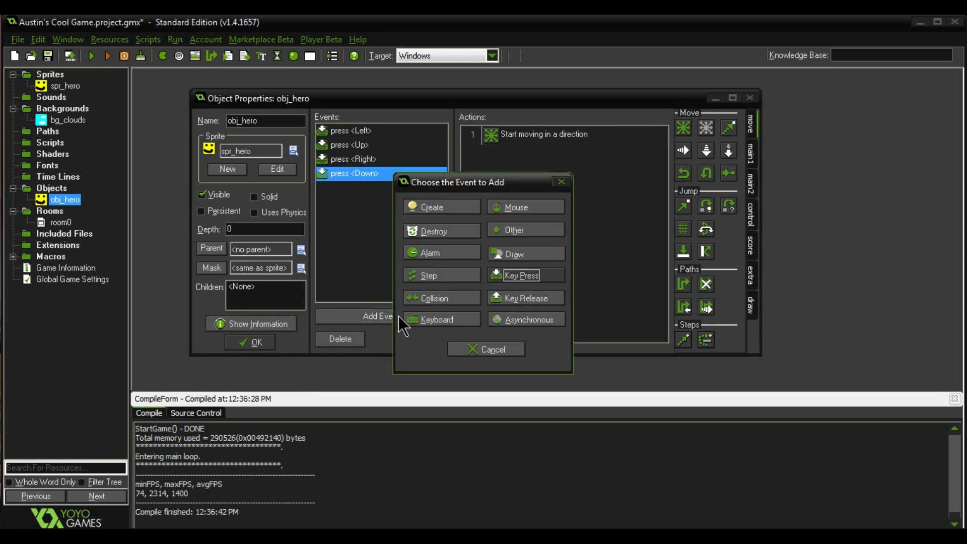
click(520, 236)
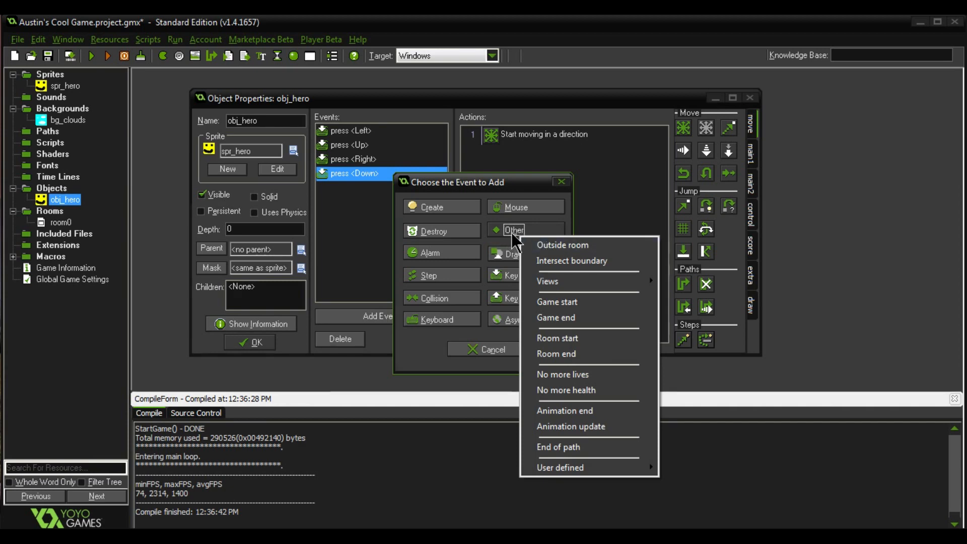
click(547, 246)
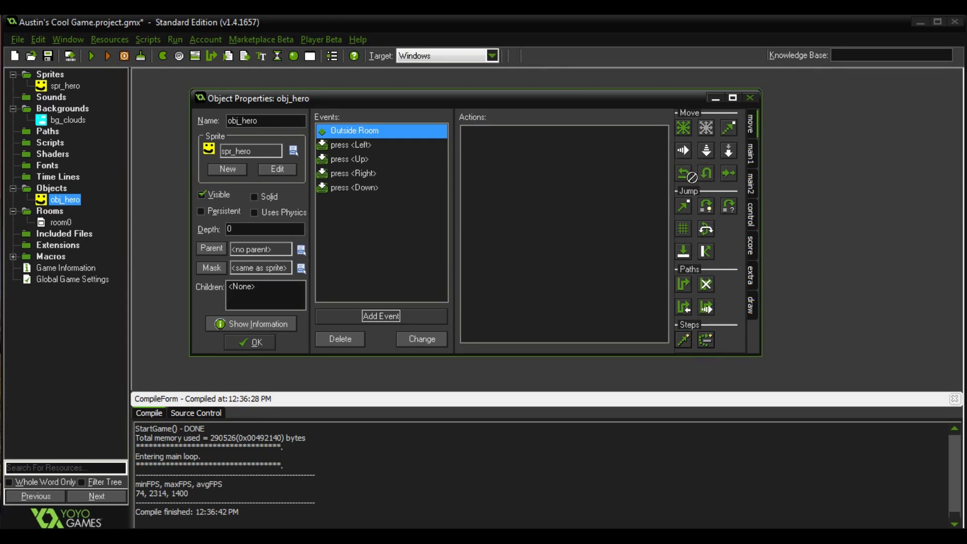
- Give the Outside Room event Reverse Horizontal and Reverse Vertical actions applied to Self, and confirm the object's properties
drag(687, 173, 685, 176)
drag(648, 172, 619, 173)
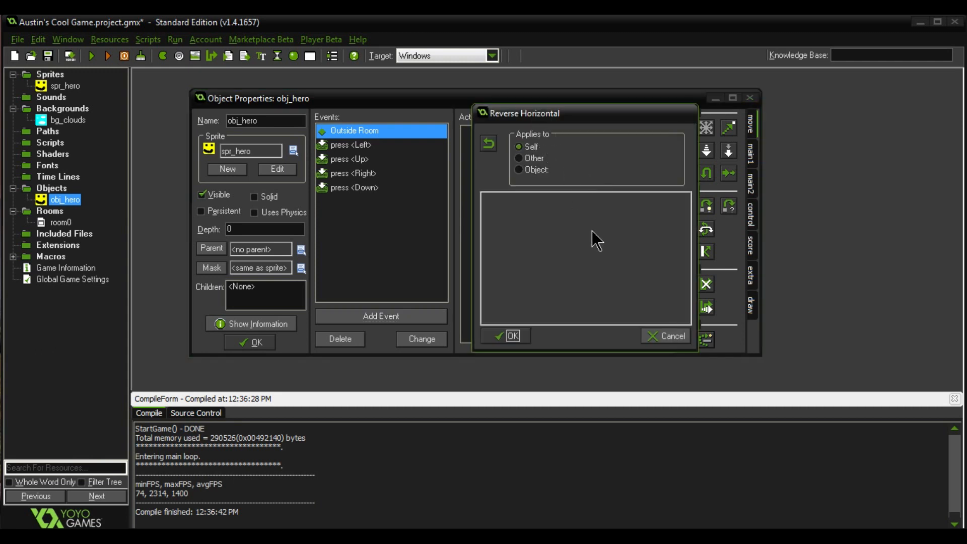
click(513, 335)
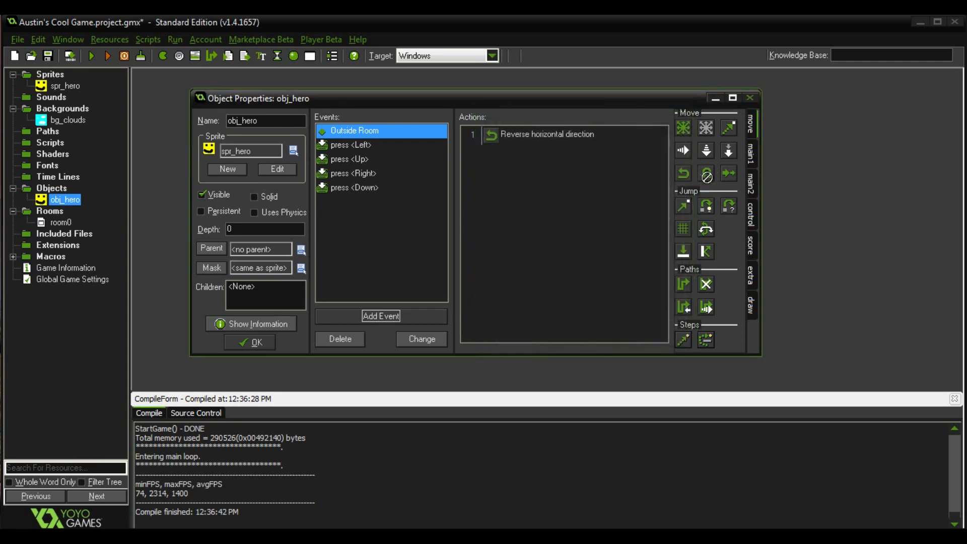
drag(705, 173, 554, 184)
click(510, 338)
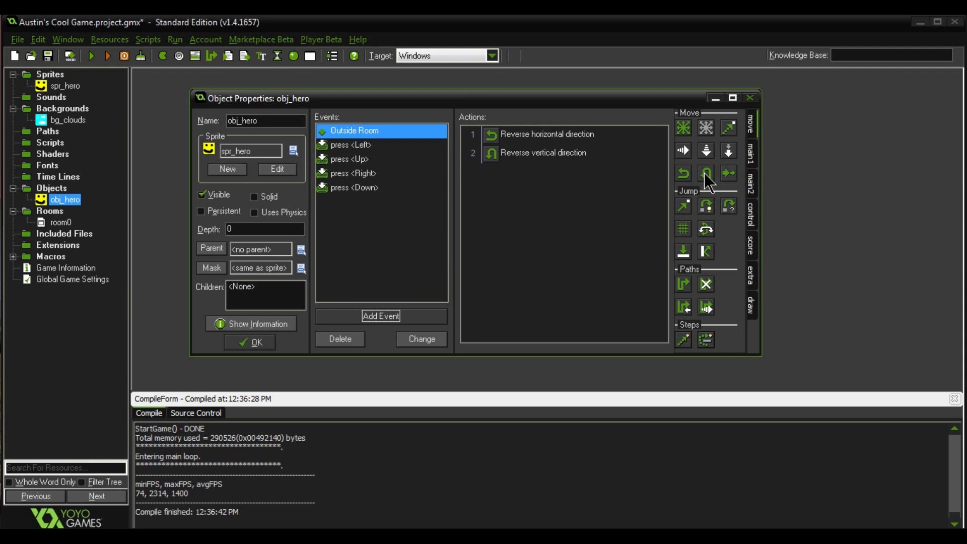
click(242, 338)
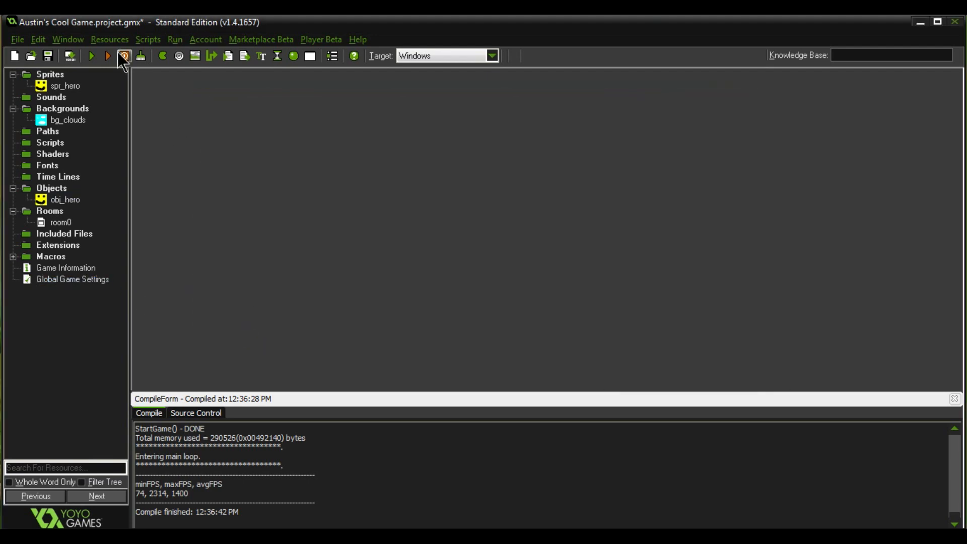
- Run the game to test the hero's upward, rightward and downward movement, and close the game window
click(91, 56)
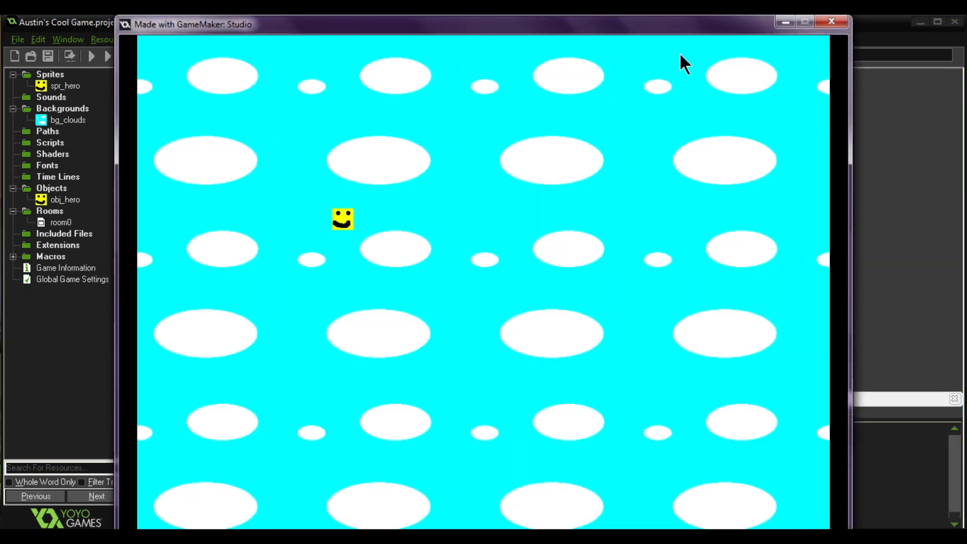
key(Up)
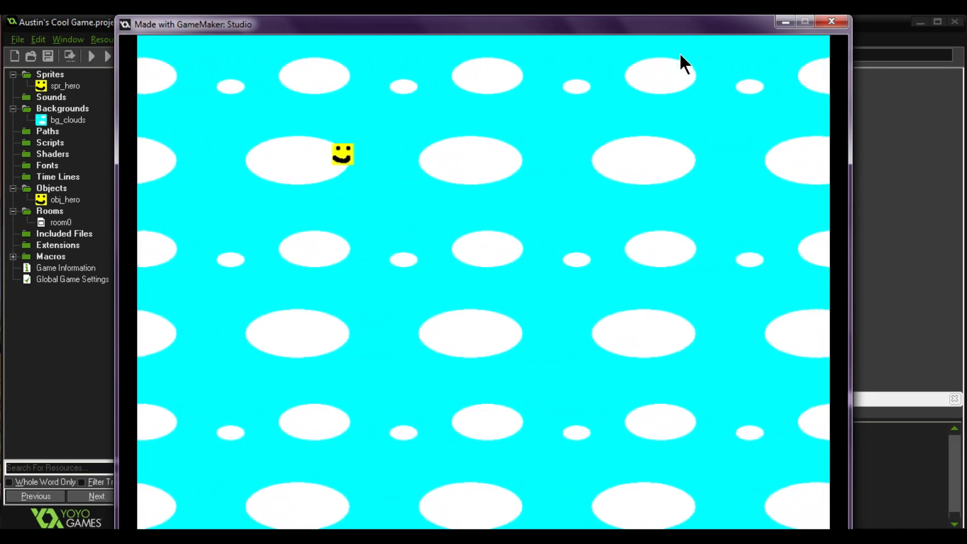
key(Right)
key(Up)
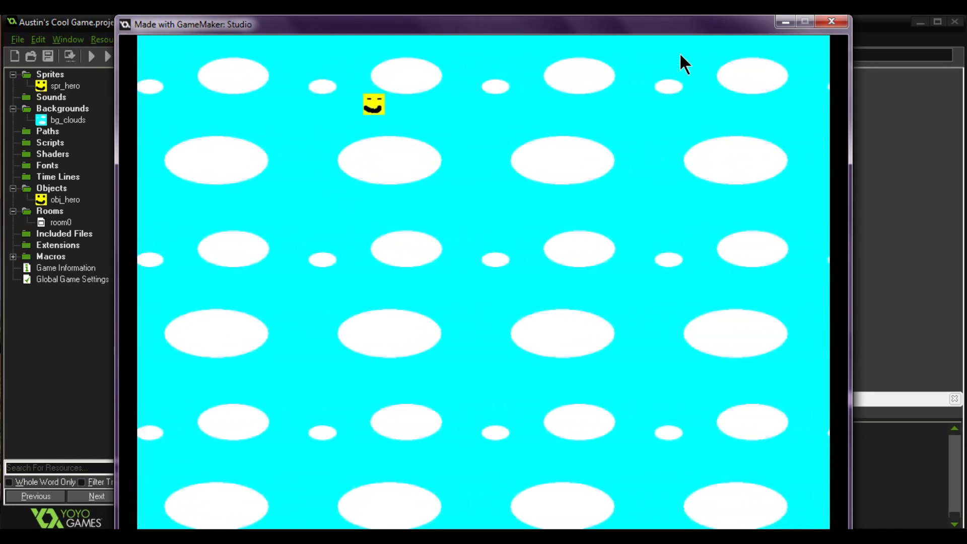
key(Down)
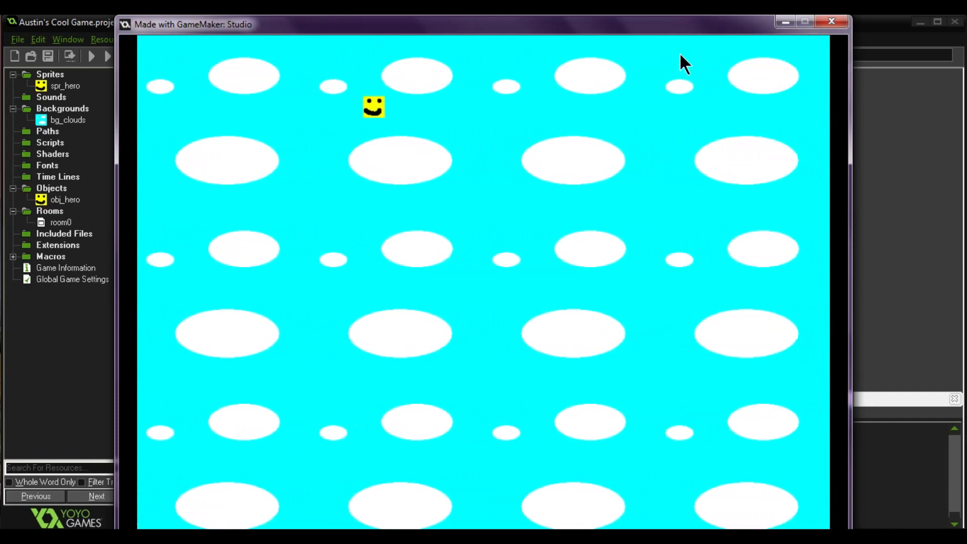
click(833, 21)
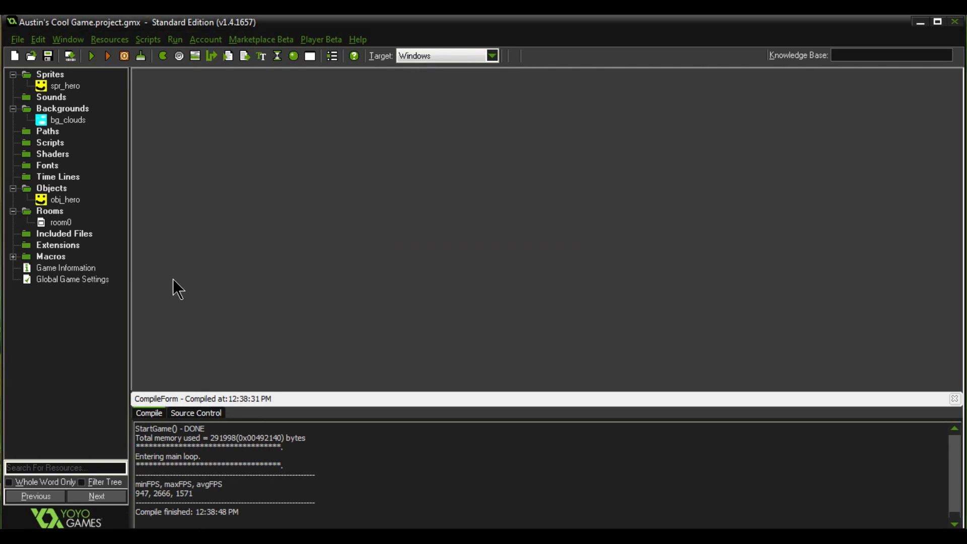
- Create a new object named obj_antihero
right_click(55, 190)
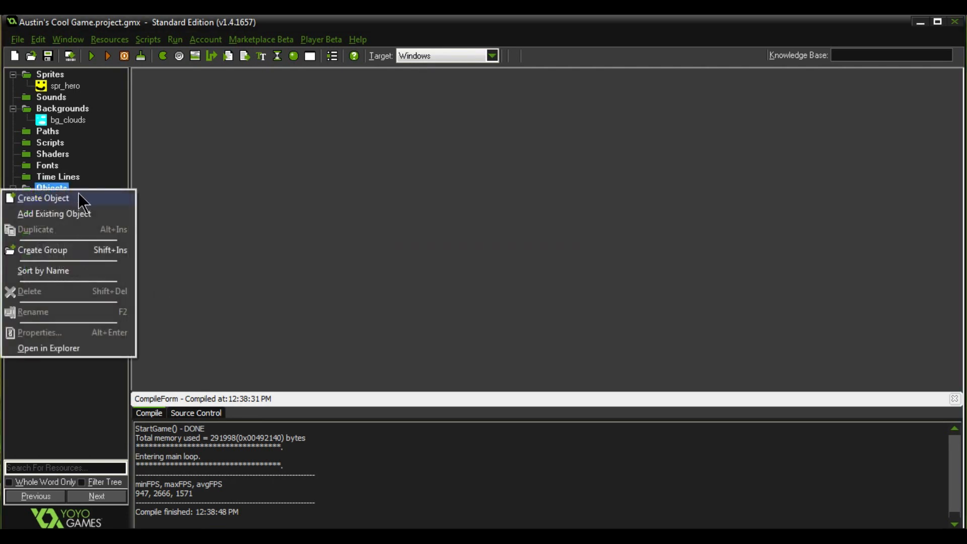
click(78, 197)
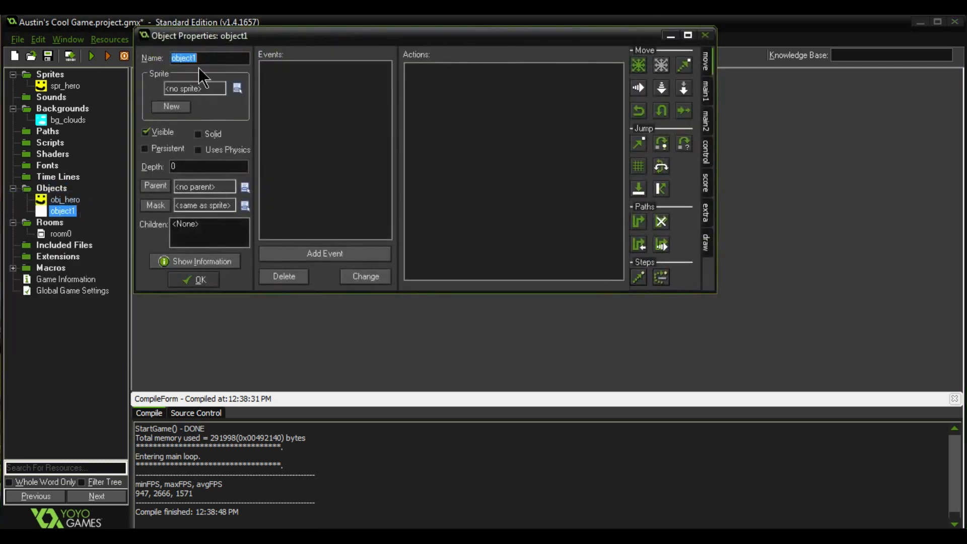
text(obj_antihero)
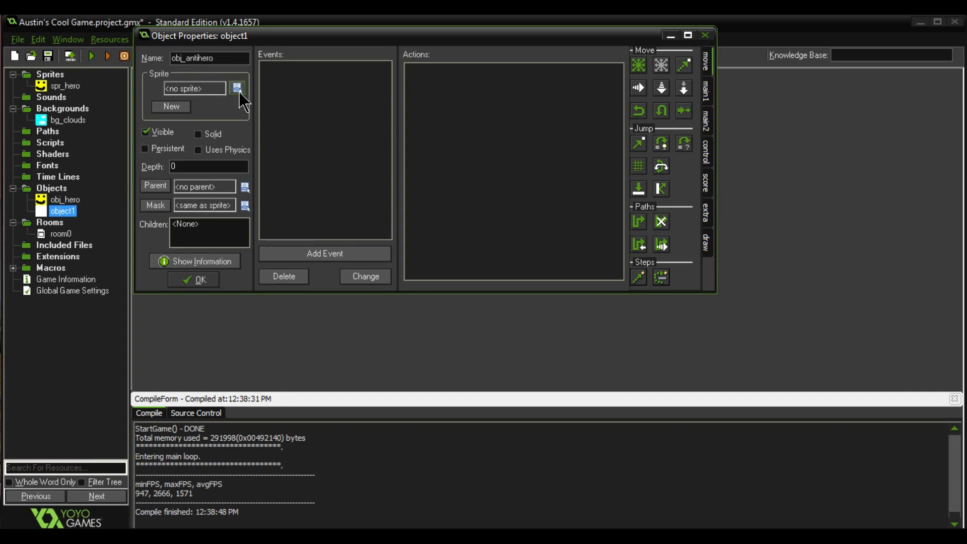
- Create a new sprite named spr_antihero for the object, with a blank 32 by 32 image
click(174, 107)
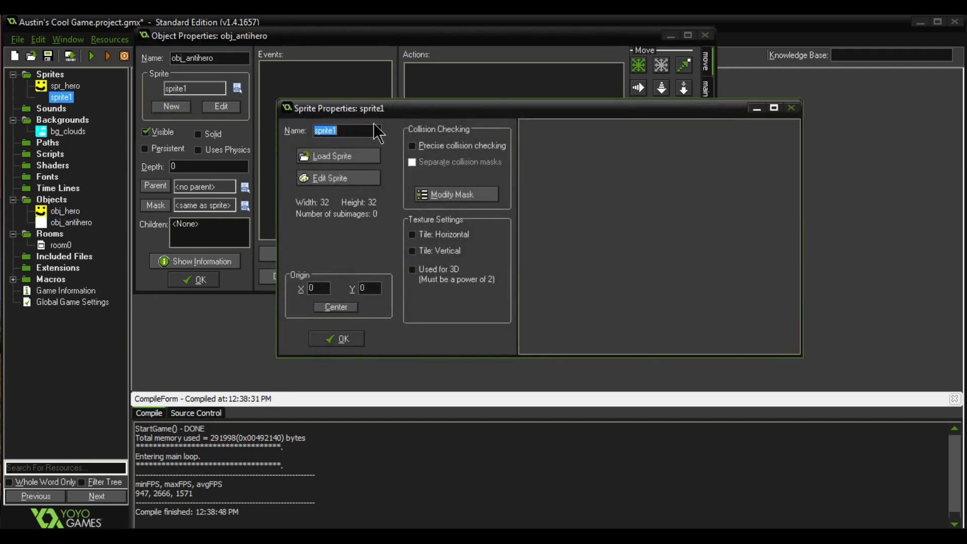
text(spr_antio)
key(BackSpace)
text(hero)
click(361, 177)
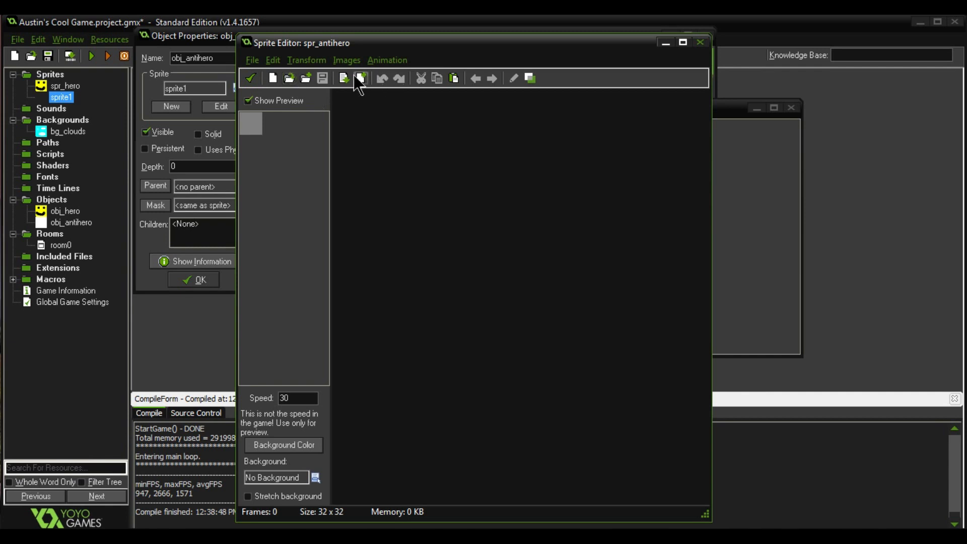
click(272, 78)
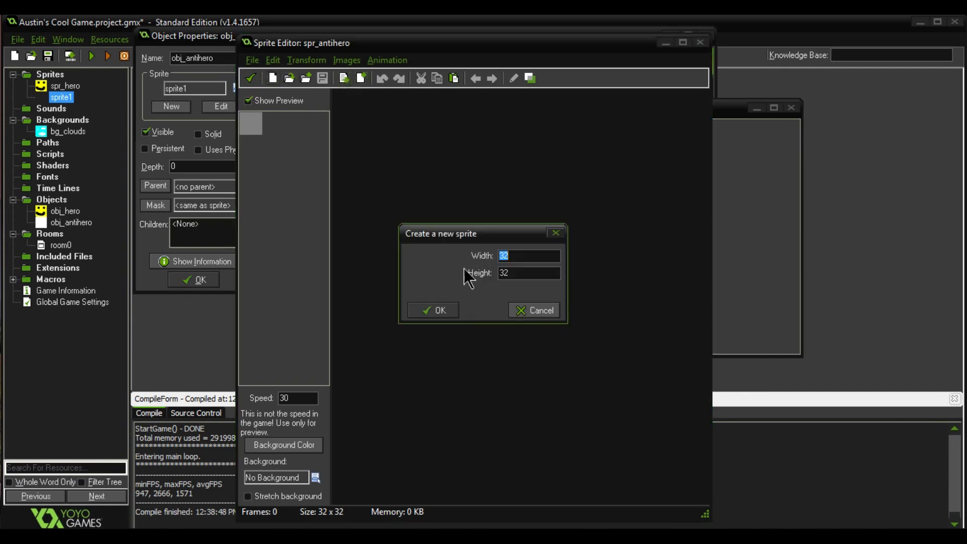
click(442, 308)
- Open the blank sprite image for editing and fill it entirely with dark red
double_click(355, 96)
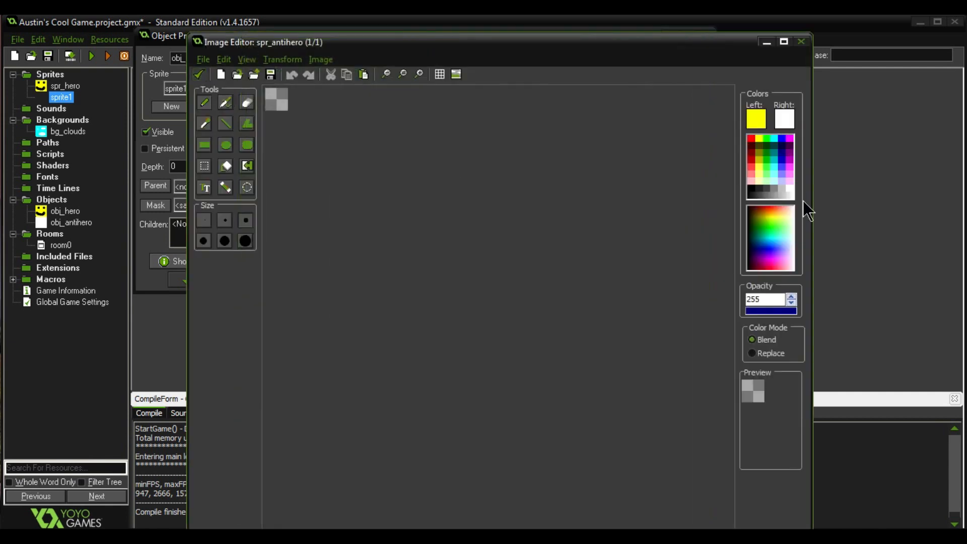
click(751, 146)
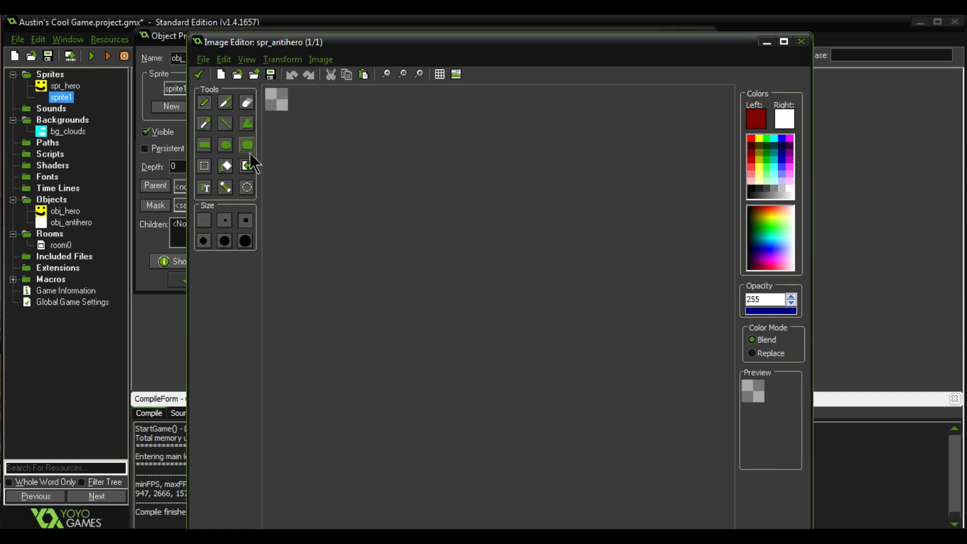
click(228, 166)
click(279, 98)
scroll(289, 104, up, 3)
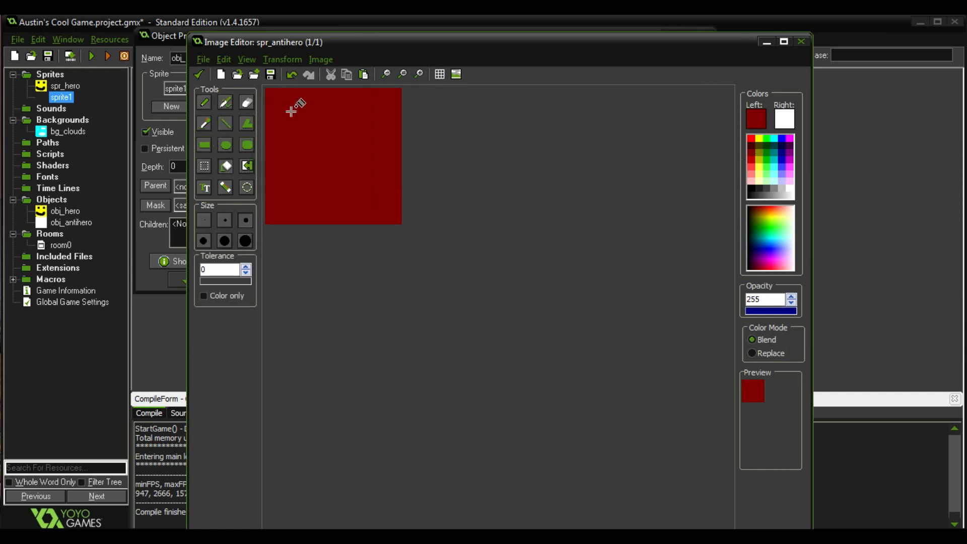
- Draw two round black eyes and a thick black frown on the dark red square
click(225, 128)
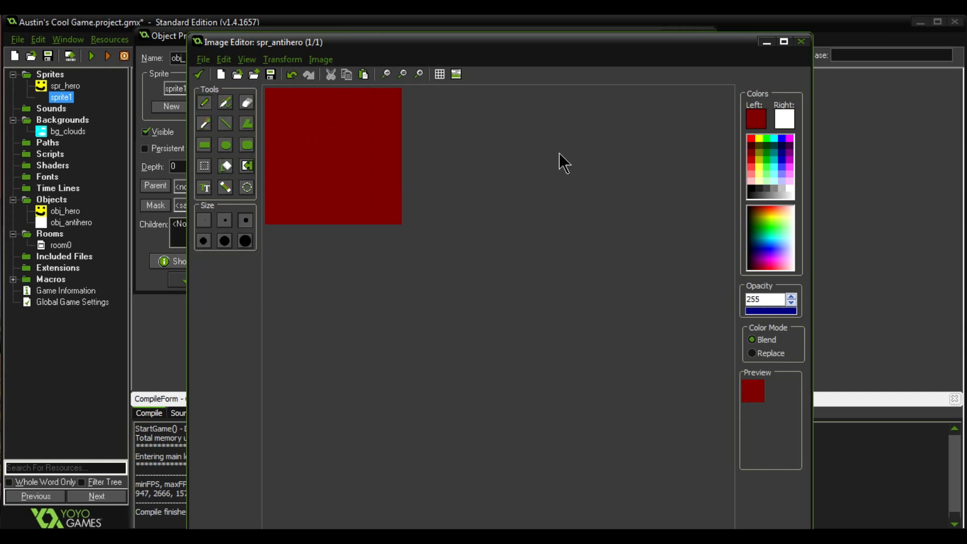
click(753, 188)
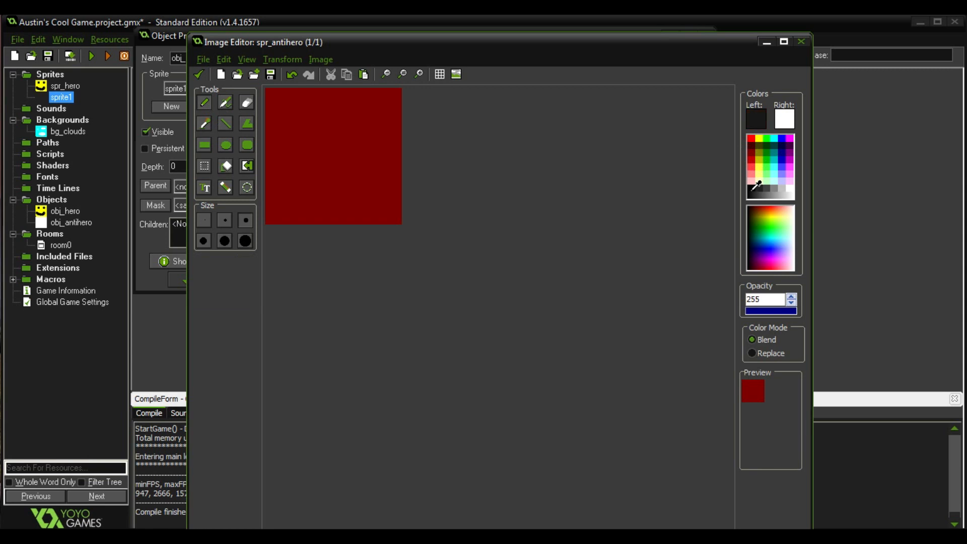
click(308, 117)
click(359, 119)
drag(294, 193, 371, 197)
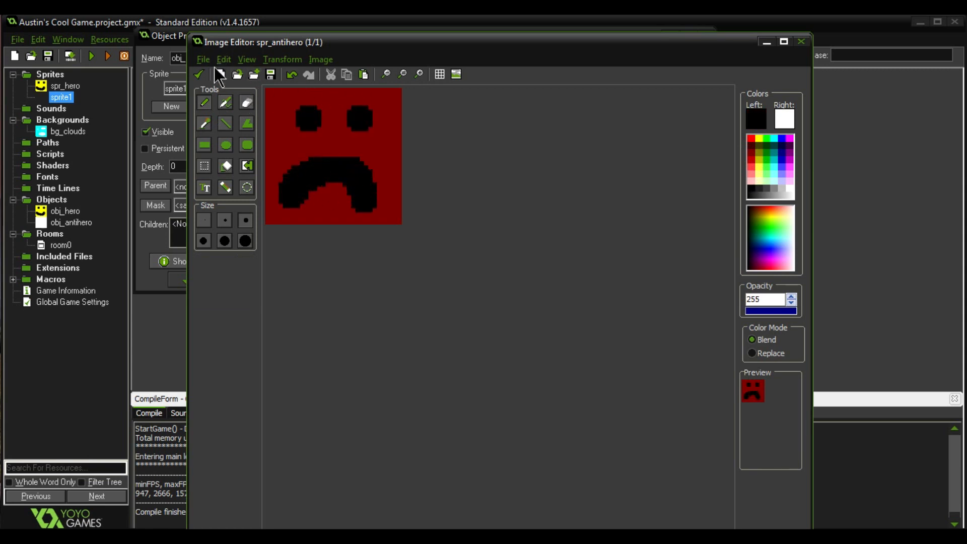
- Accept the finished image and the spr_antihero sprite, and confirm the obj_antihero properties
click(200, 75)
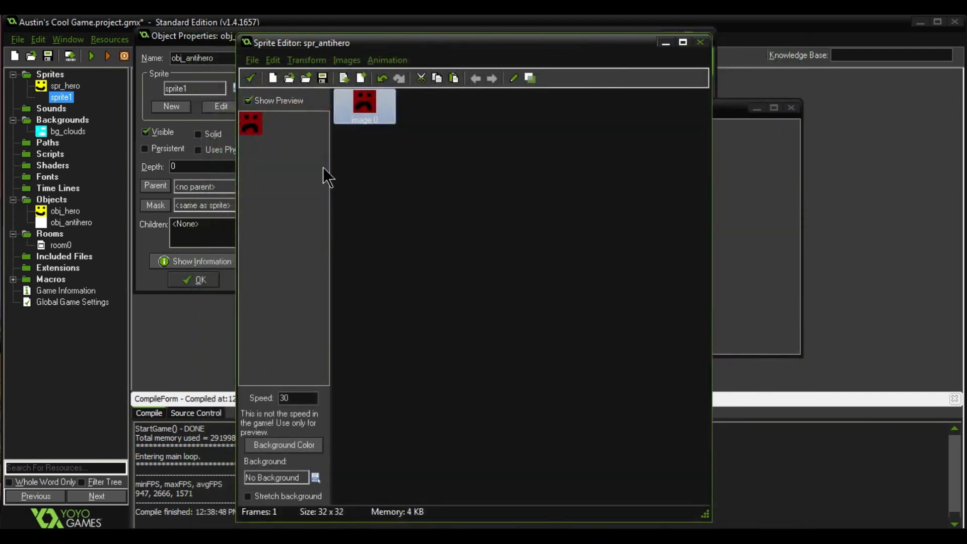
click(250, 78)
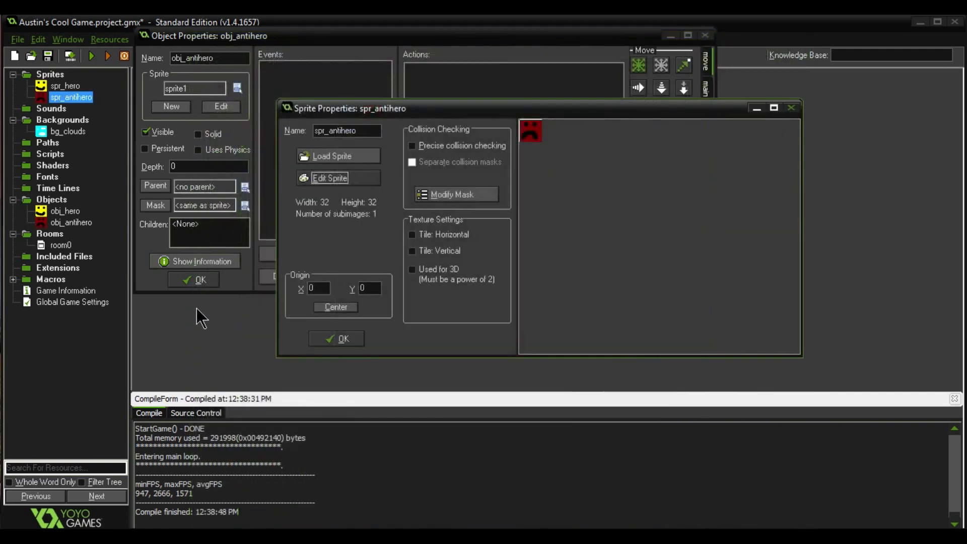
click(356, 341)
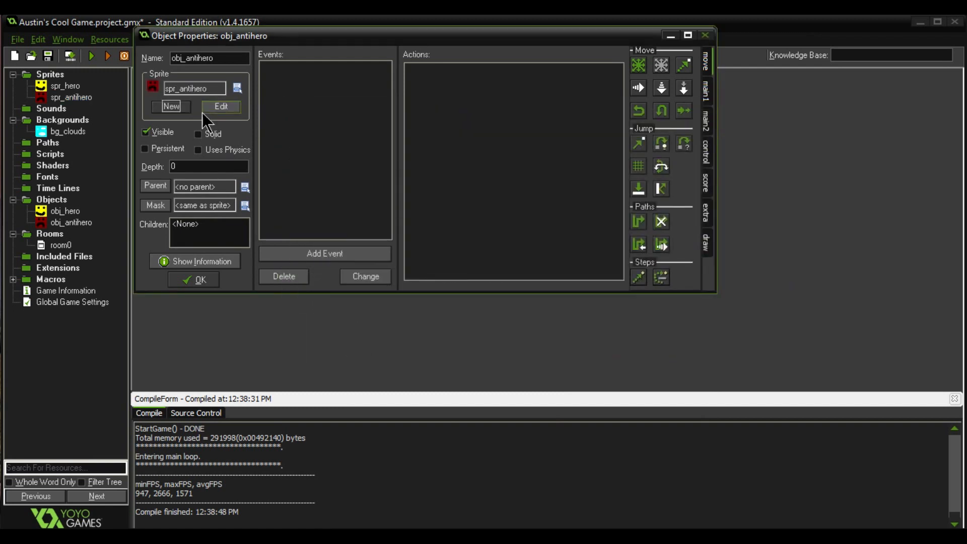
click(212, 277)
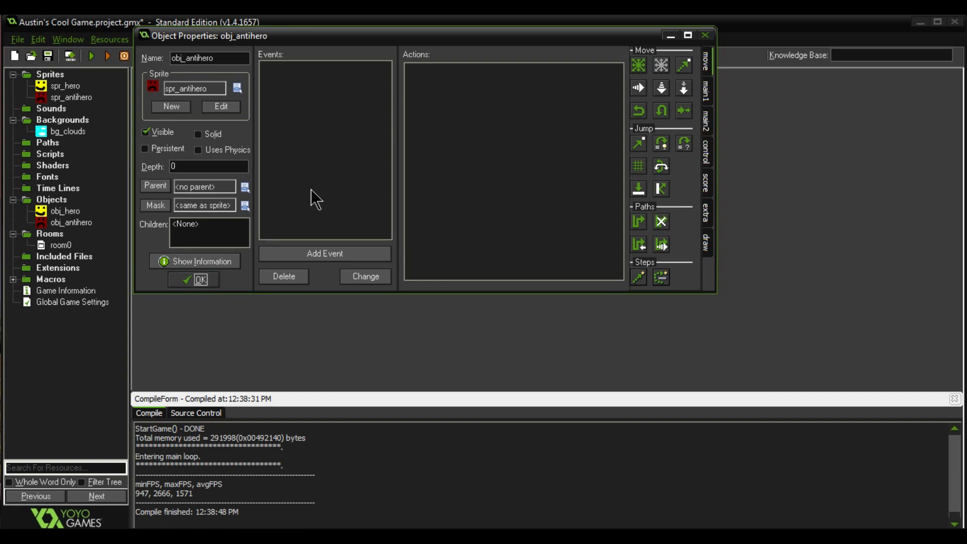
- Add a Create event to obj_antihero and give it an Execute Code action
click(312, 257)
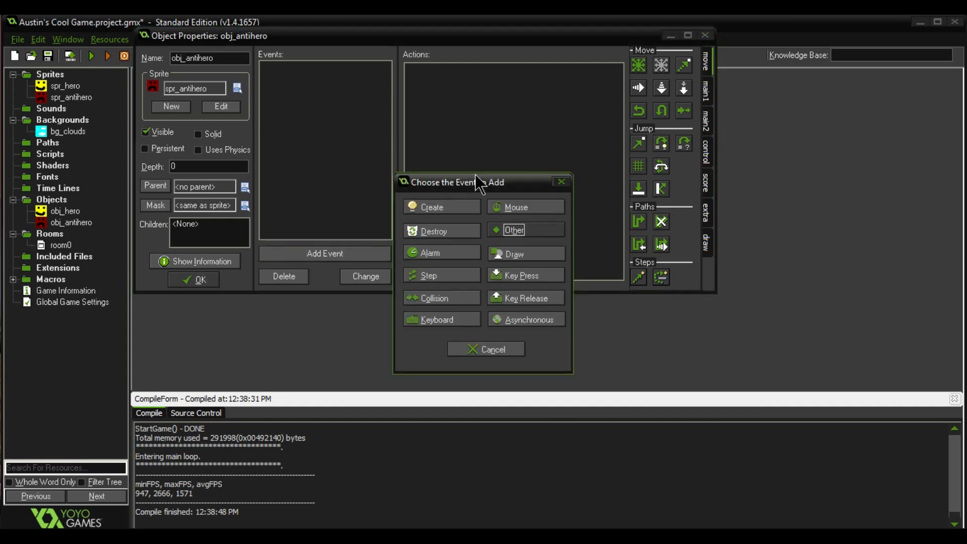
click(455, 211)
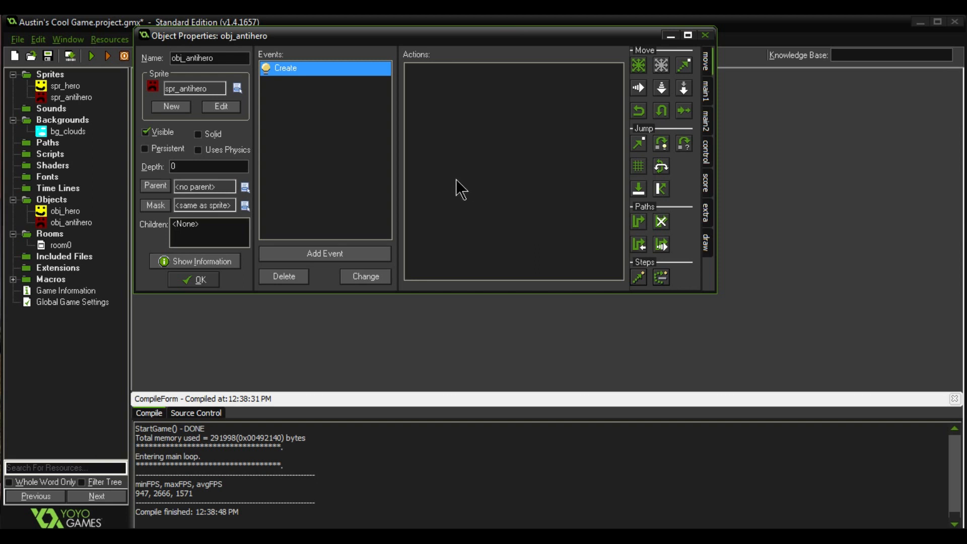
click(708, 184)
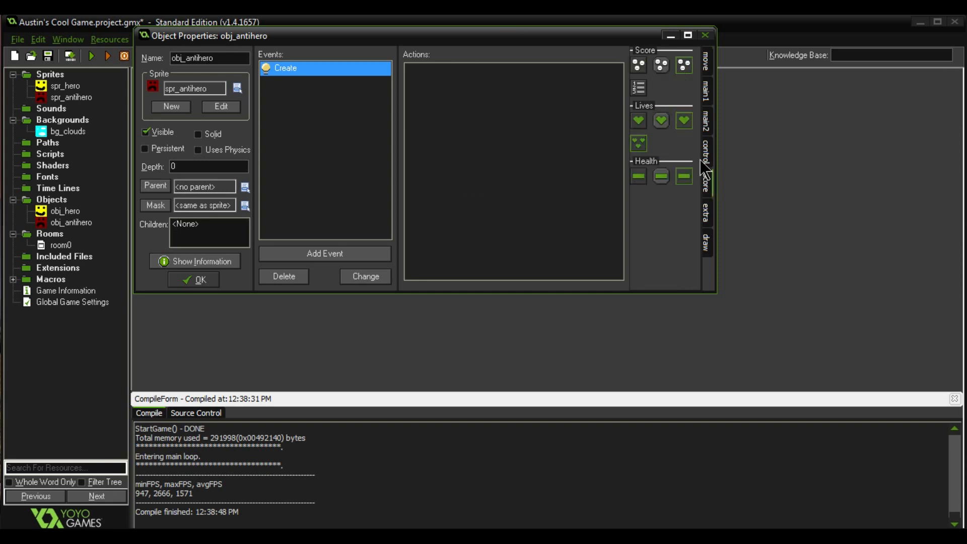
click(703, 156)
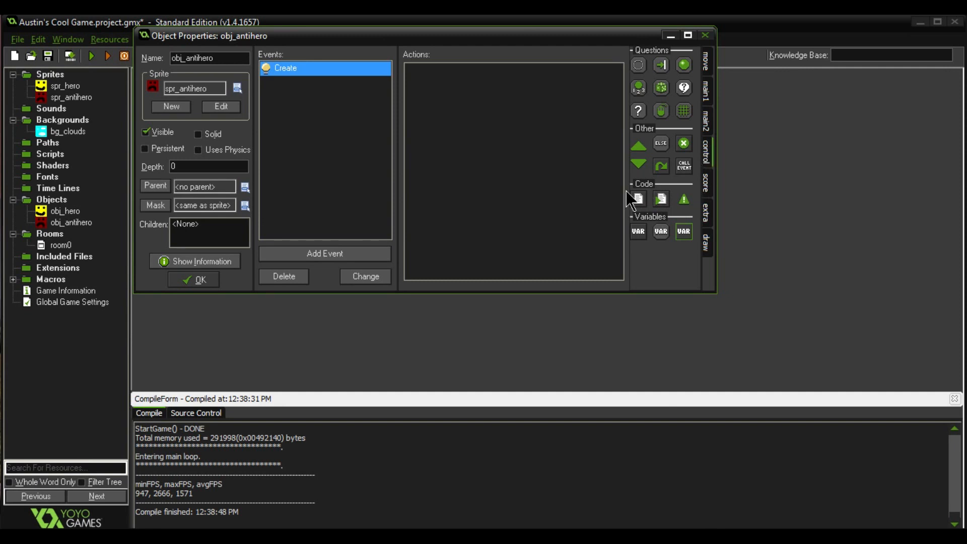
drag(637, 199, 465, 94)
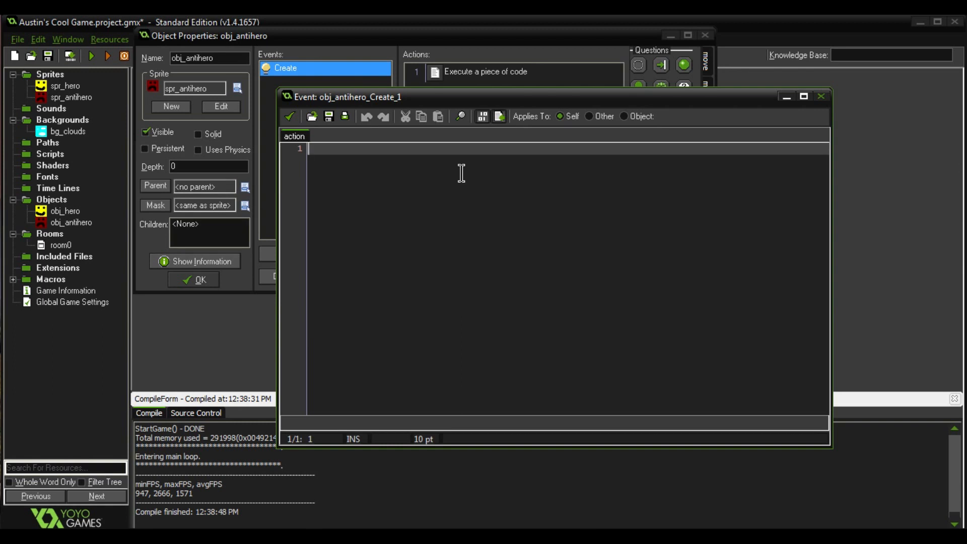
- Declare the variables dir and spd on the first line of the code, followed by a blank line
text(var d)
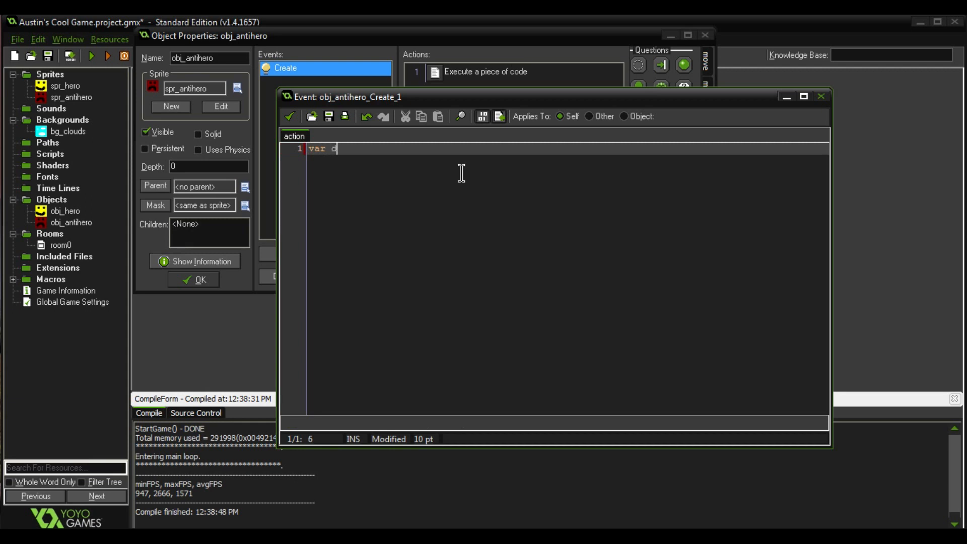
text(ir, spd)
key(Return)
key(Return)
- Write the line dir = point_direction(x,y,obj_hero.x,obj_hero.y) to aim the antihero at the hero
text(dir -=)
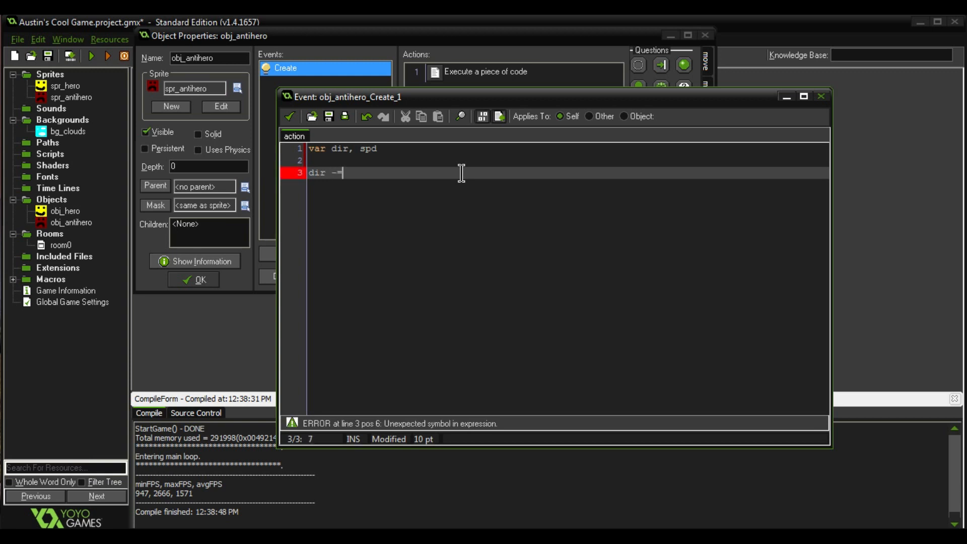
key(BackSpace)
text(= poin)
text(t_di)
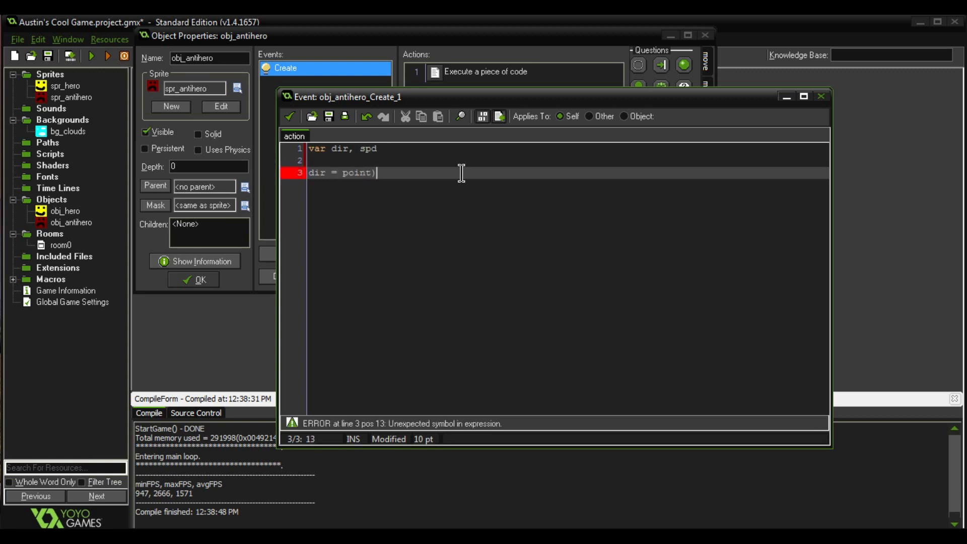
text(re)
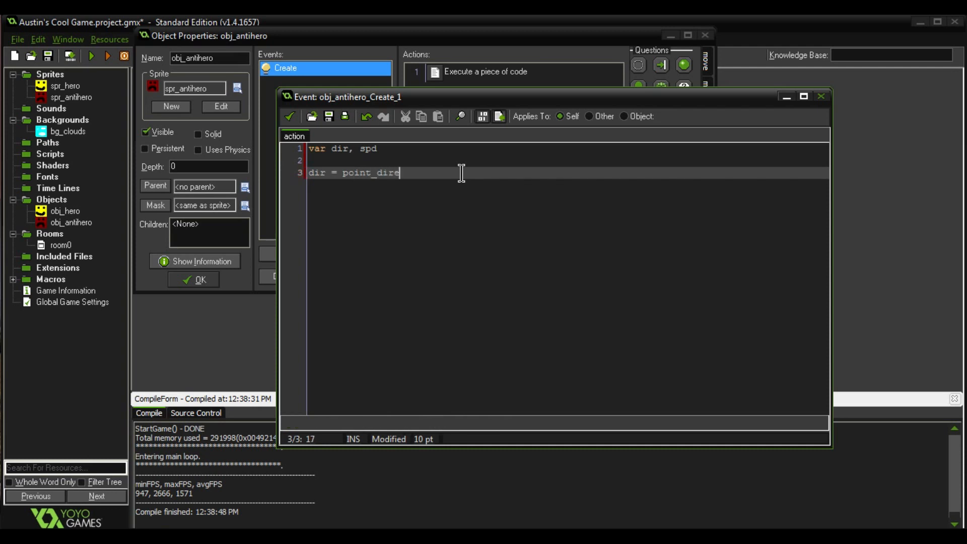
text(ction()
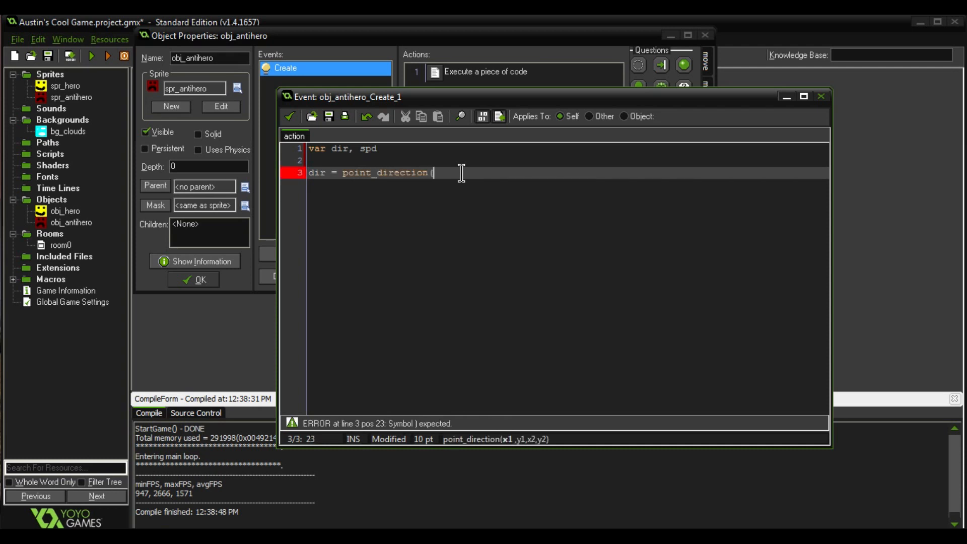
text(x,y,obj)her)
key(Left)
key(Left)
key(Left)
key(BackSpace)
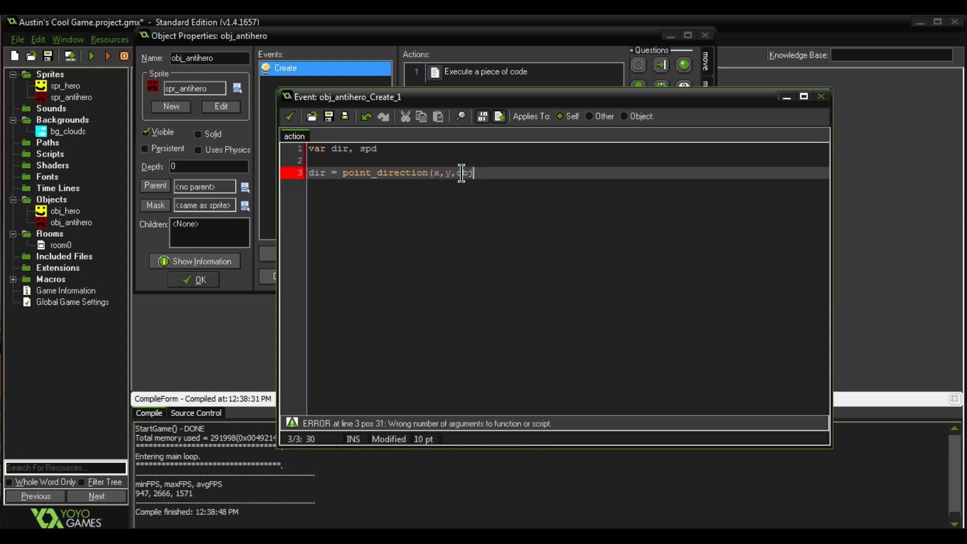
text(_)
key(End)
text(o.x,og)
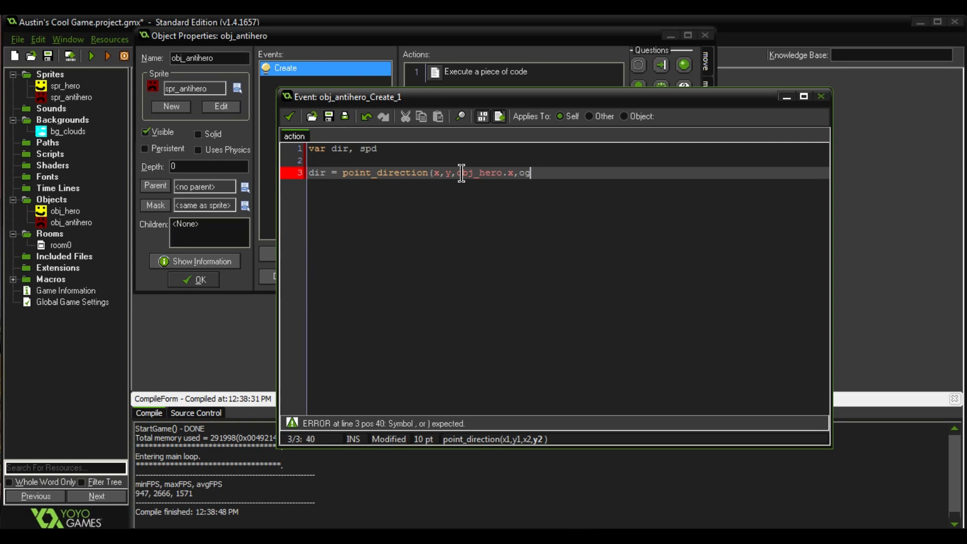
key(BackSpace)
text(bj_hero)
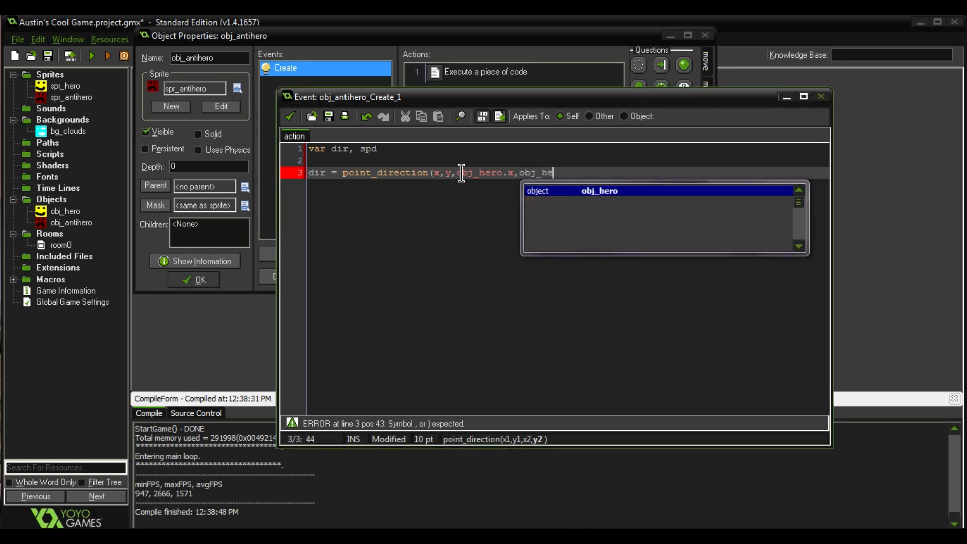
text(.y)
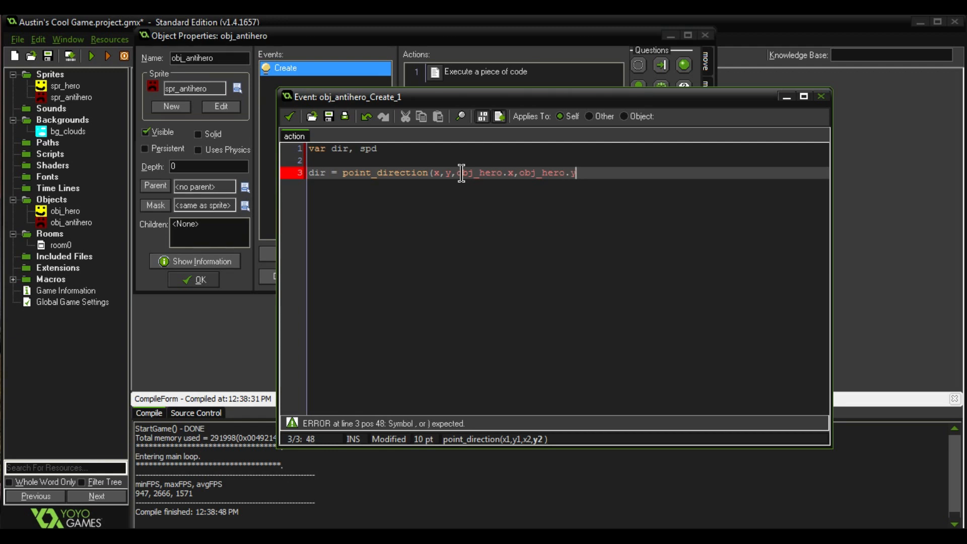
text())
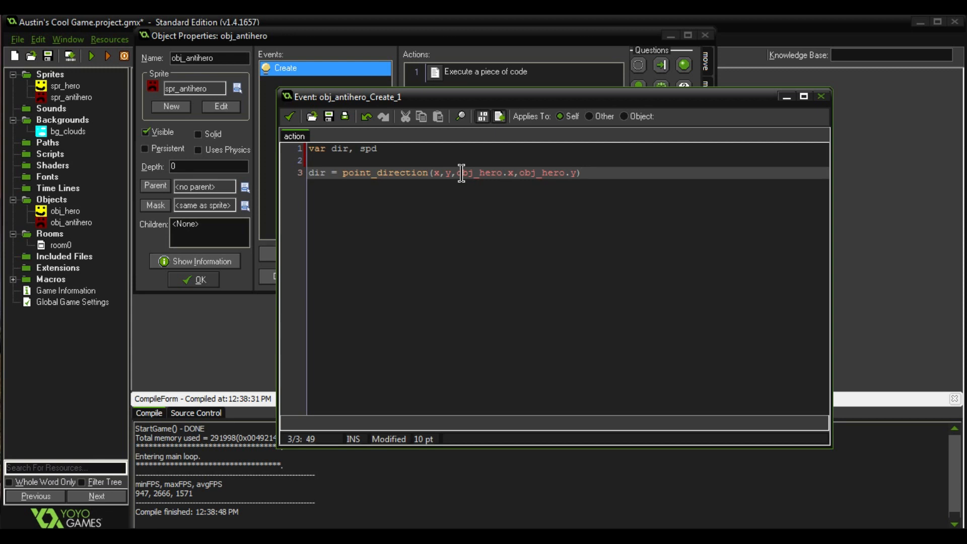
- Set the antihero's speed on a new code line with spd = 10
key(Return)
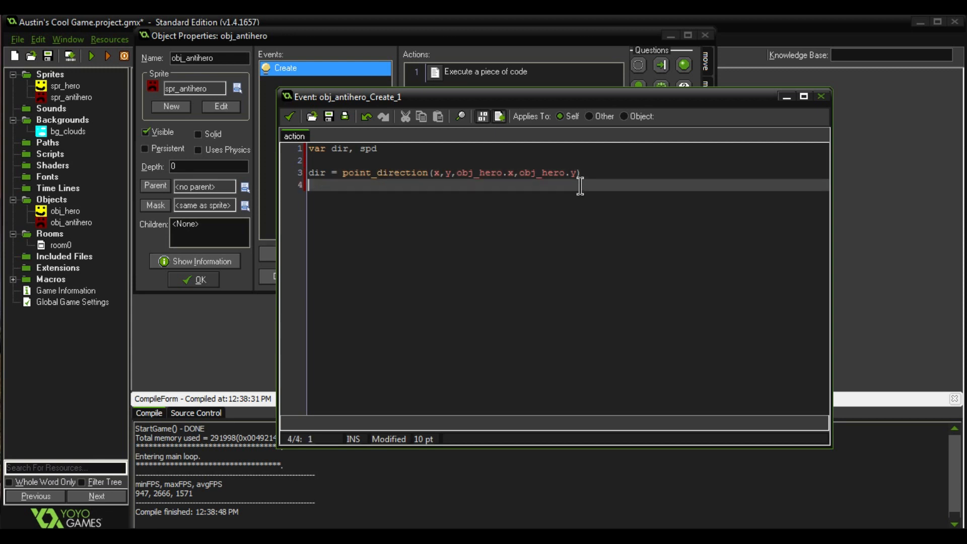
text(spe)
text(=)
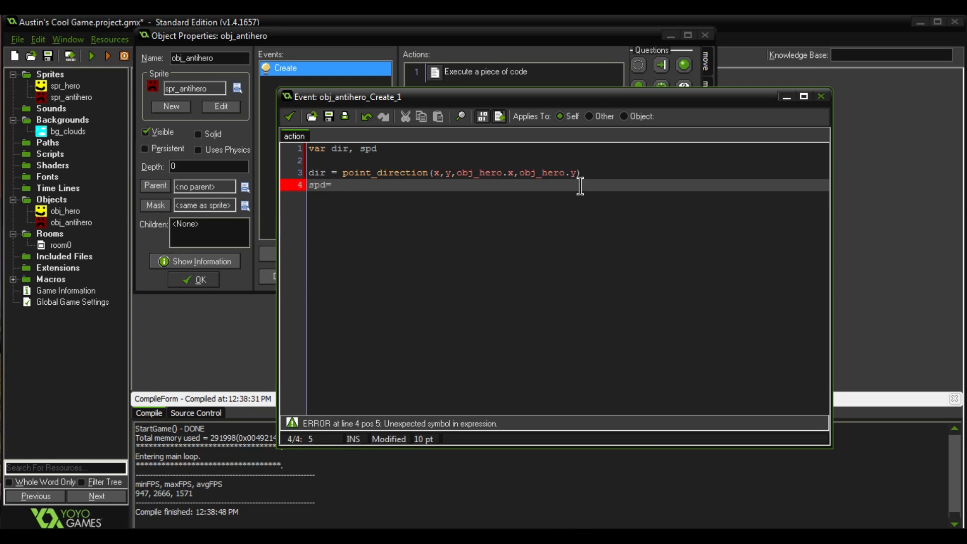
text(1)
key(BackSpace)
key(BackSpace)
text(=)
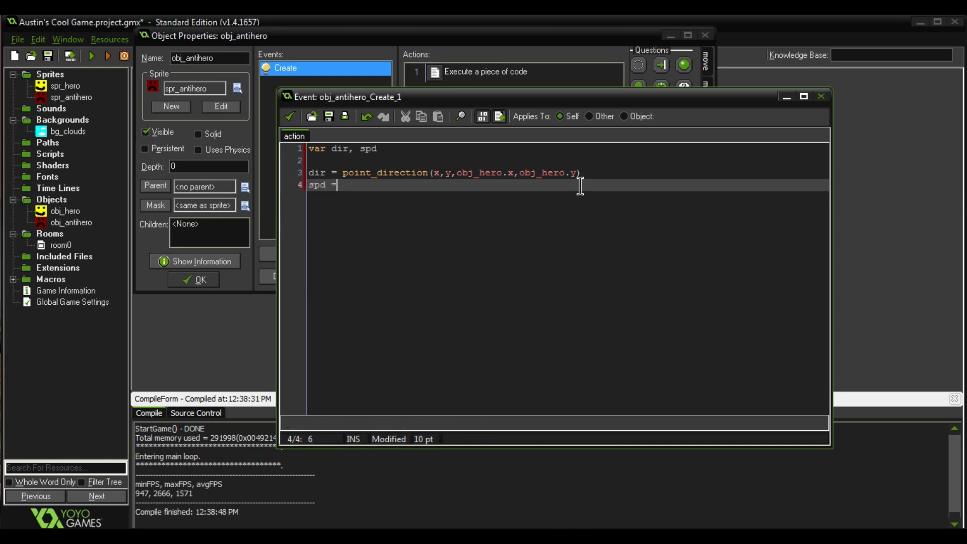
text( 10)
- Add motion_set(dir,spd) after a blank line, then accept the code and the obj_antihero properties
key(Return)
key(Return)
text(mo)
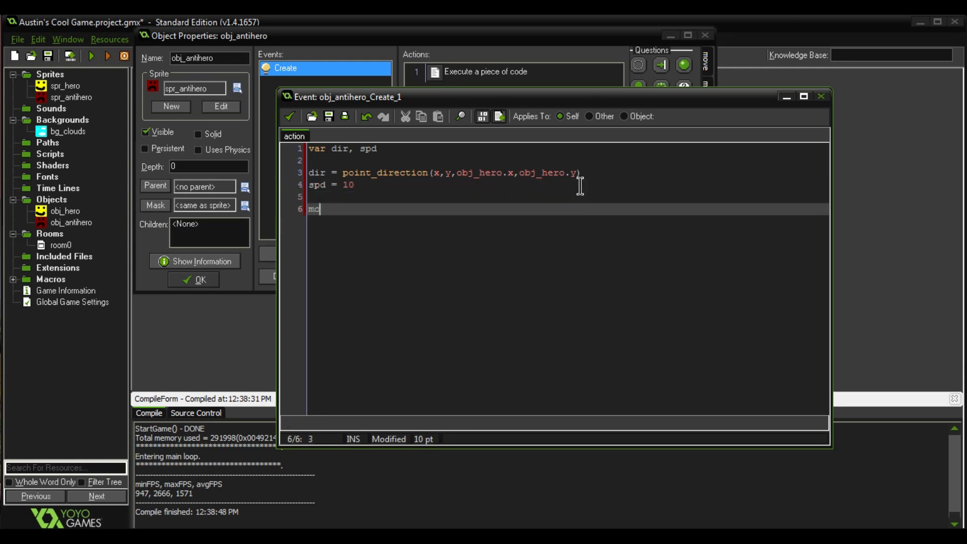
text(tion_set(dir,spd))
click(291, 118)
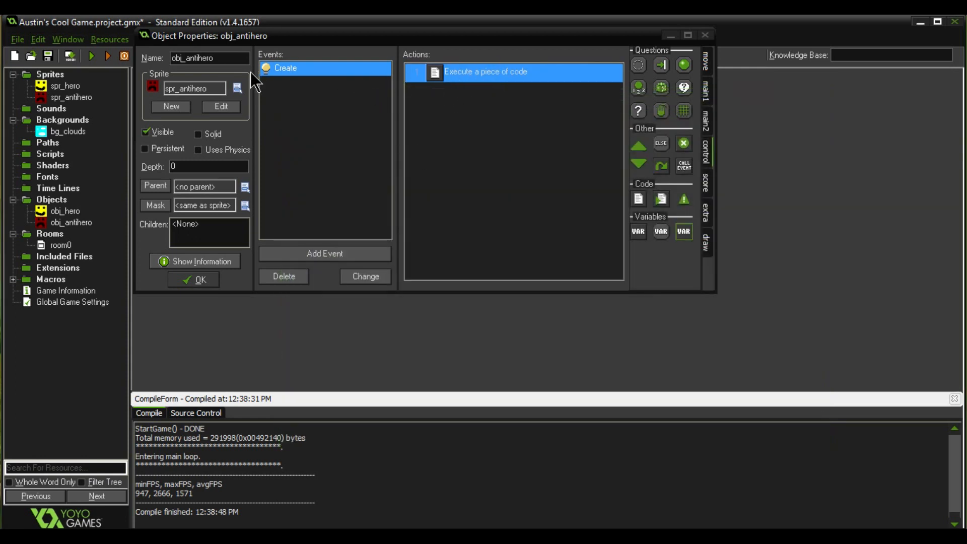
drag(255, 36, 252, 59)
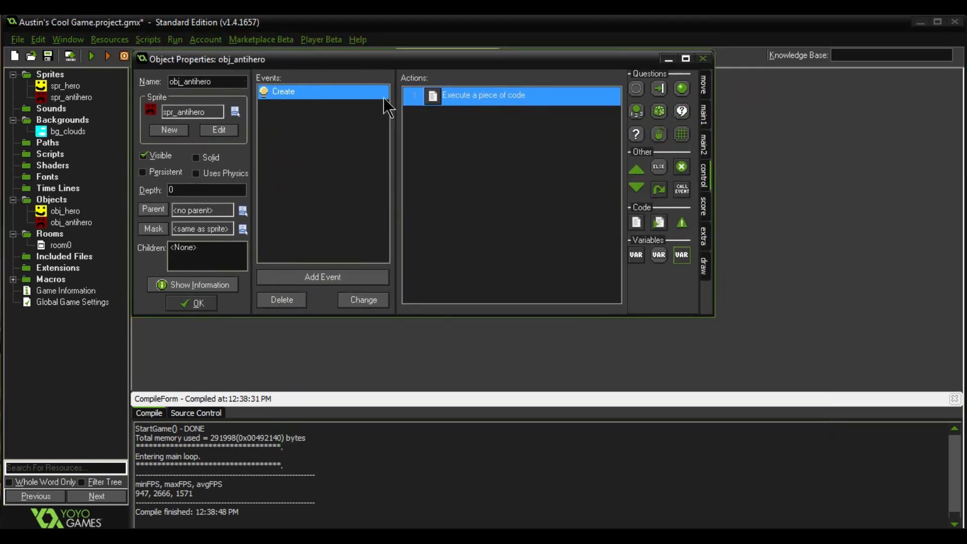
click(208, 303)
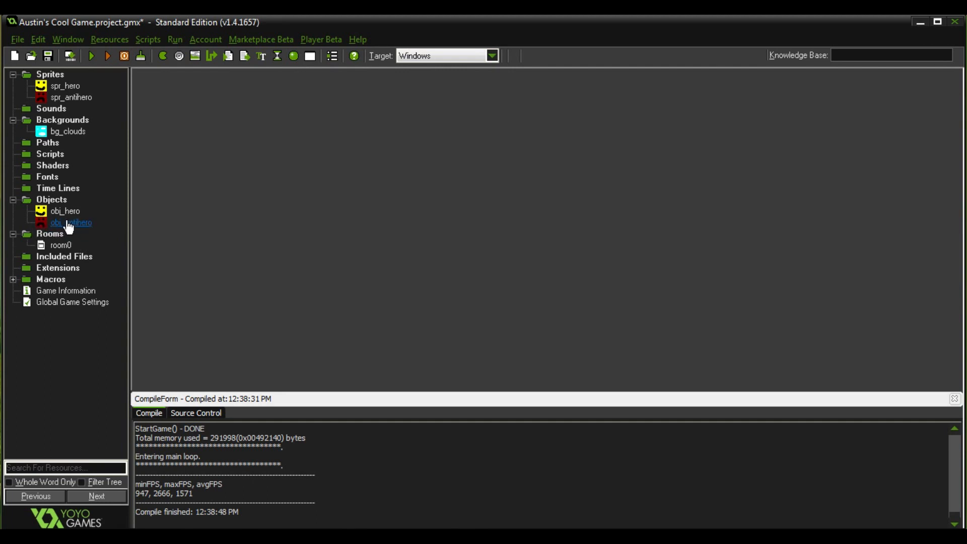
- Open the obj_hero properties and add a normal Step event
click(66, 213)
double_click(66, 214)
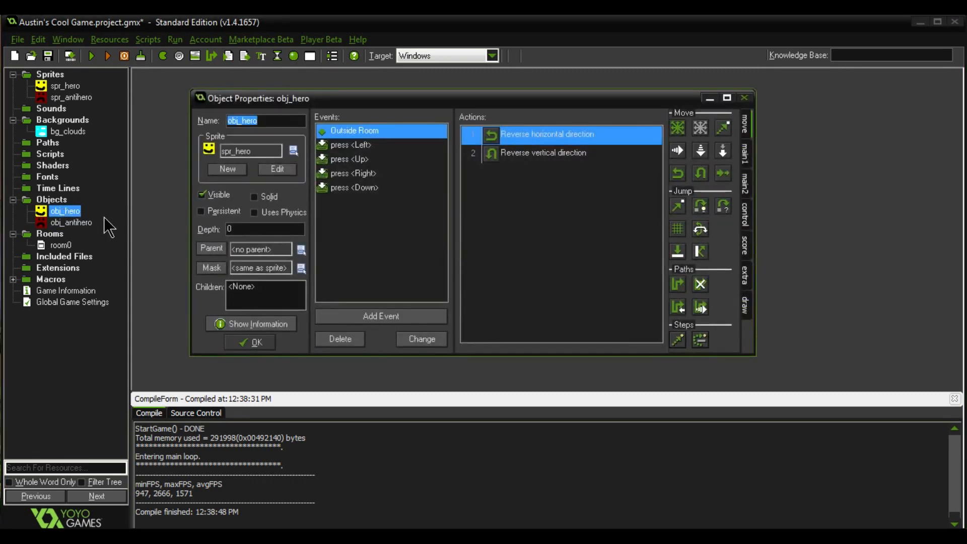
click(388, 320)
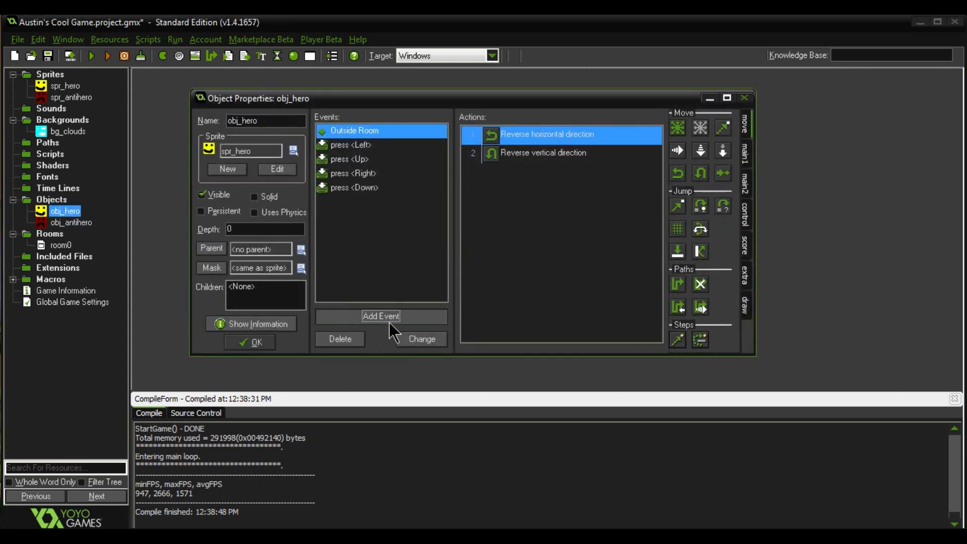
click(437, 275)
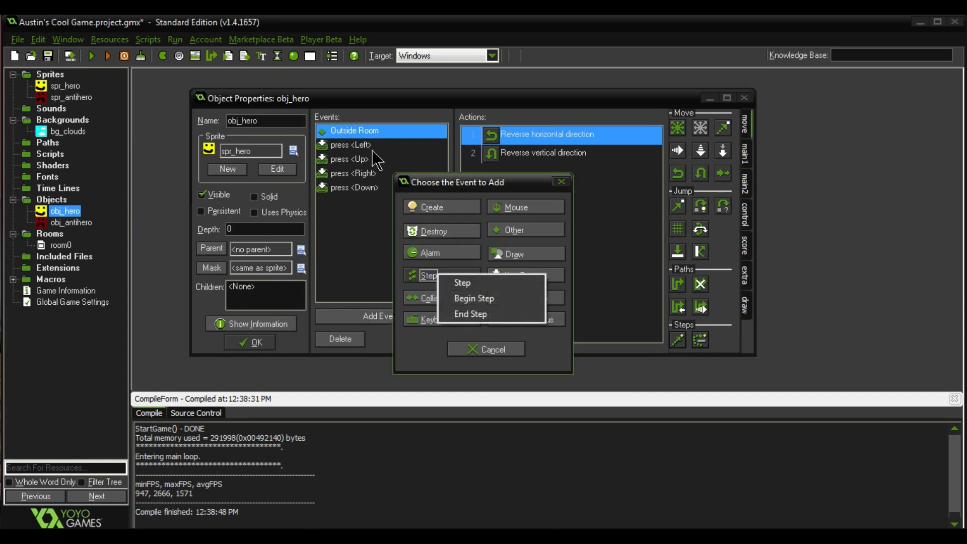
click(512, 280)
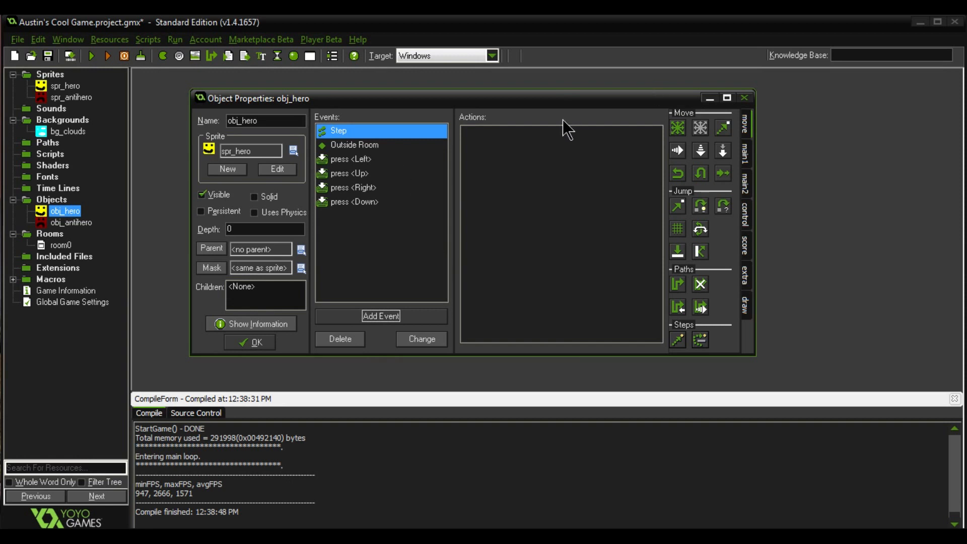
- Add a Test Chance action with 10 sides to obj_hero's Step event
click(745, 182)
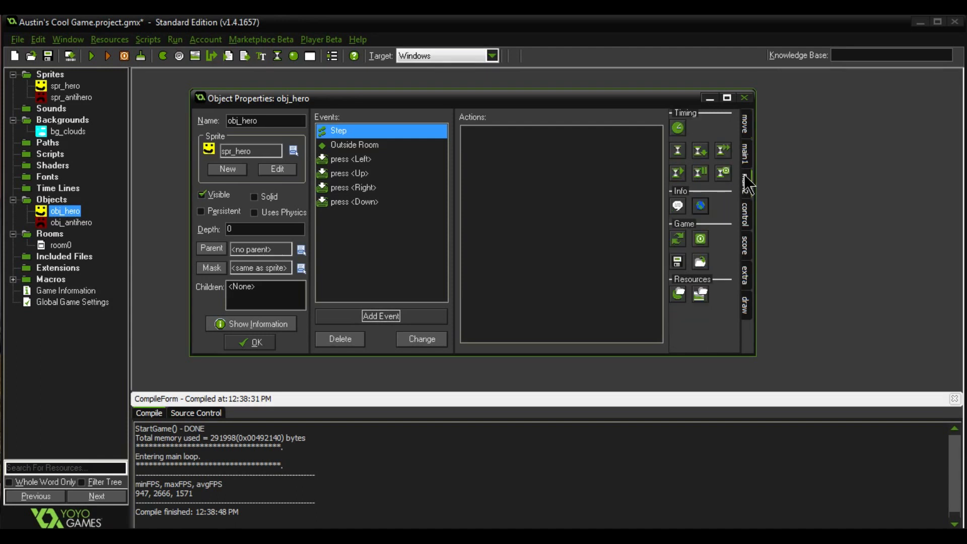
click(746, 216)
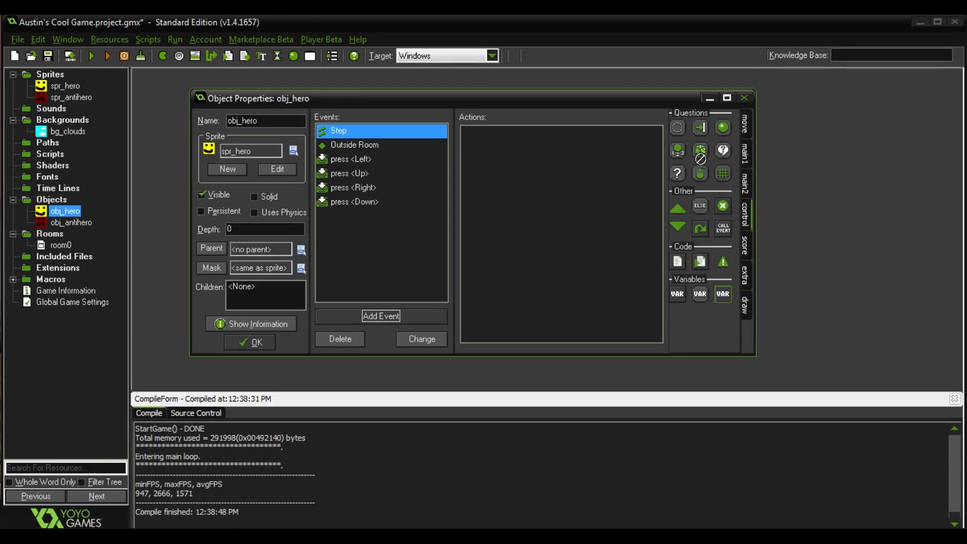
drag(580, 135, 581, 136)
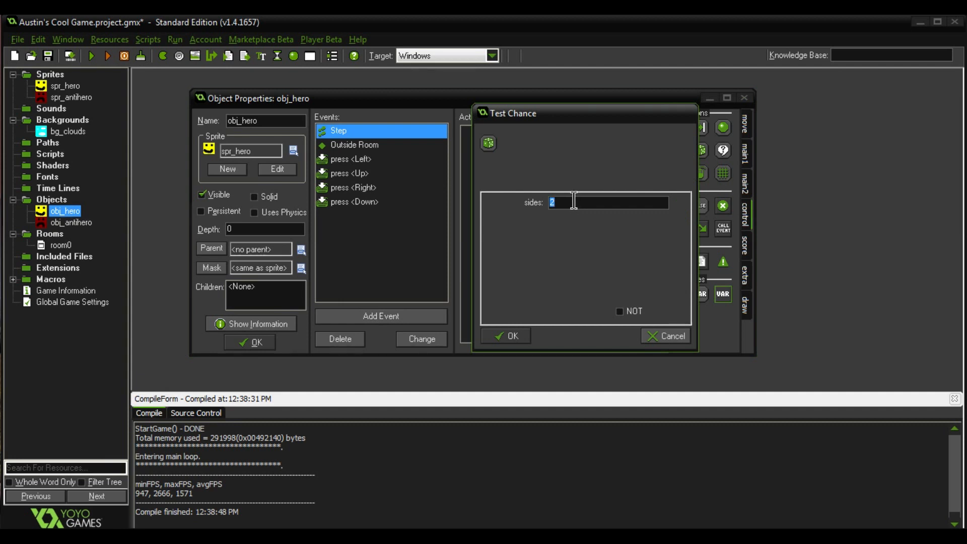
drag(574, 200, 536, 201)
click(520, 337)
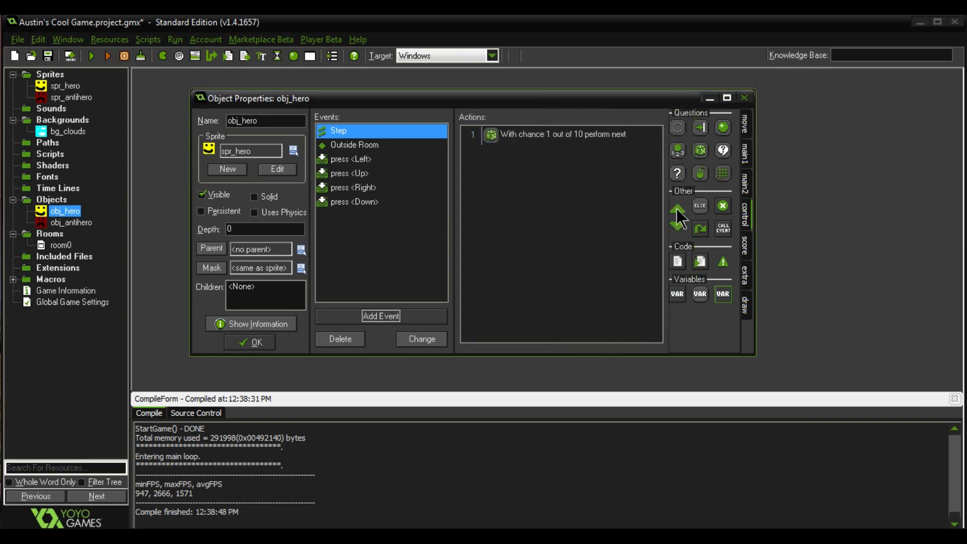
- Place a Start of a block and an End of a block action beneath the chance test
mouse_move(677, 208)
mouse_down()
mouse_move(572, 180)
mouse_move(680, 214)
mouse_up()
drag(677, 208, 538, 155)
drag(677, 226, 502, 185)
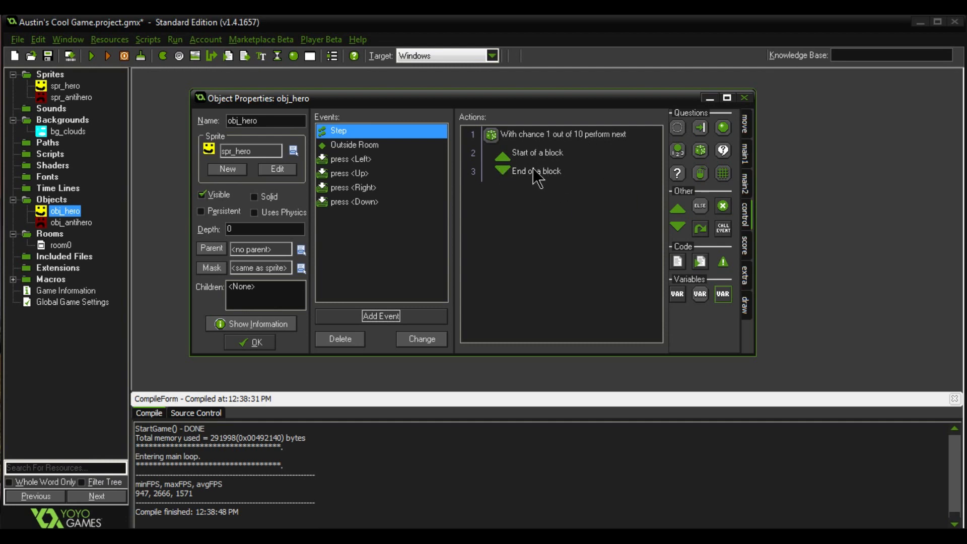
- Add a Create Instance action for obj_antihero at x 400 inside the chance block, then accept obj_hero's properties
click(745, 183)
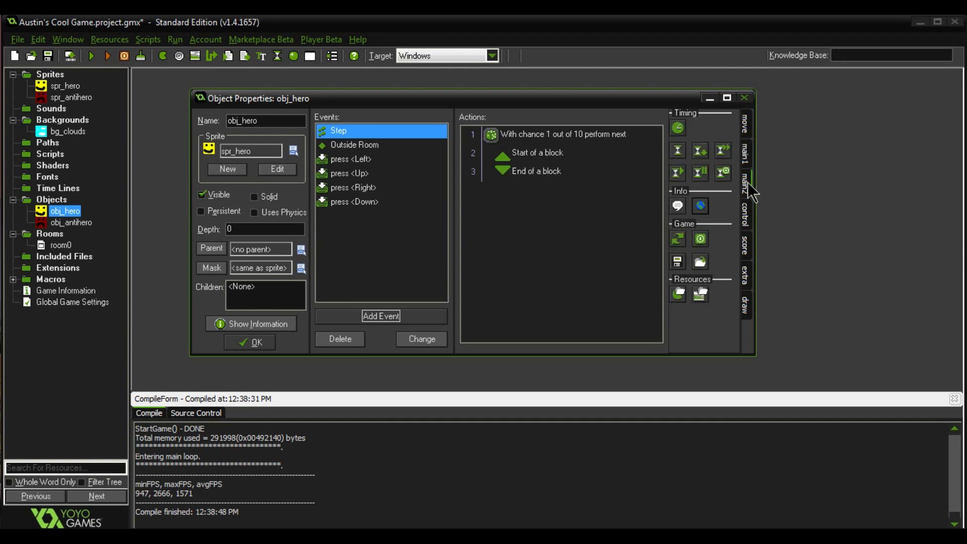
click(743, 153)
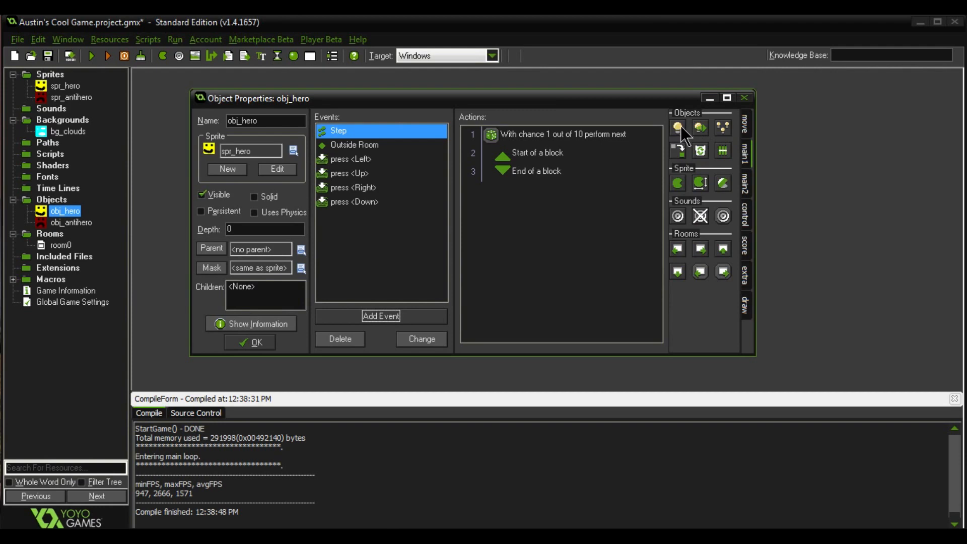
drag(679, 128, 593, 150)
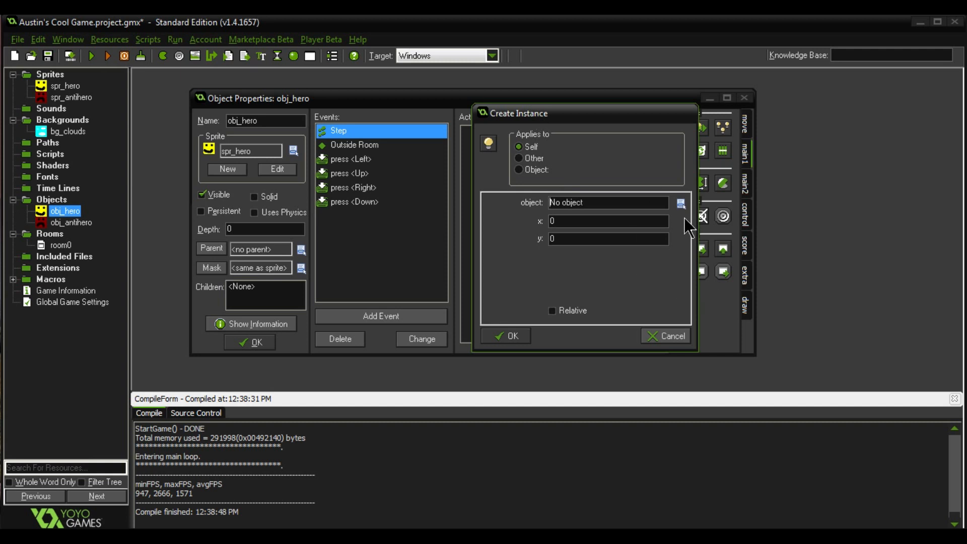
click(681, 202)
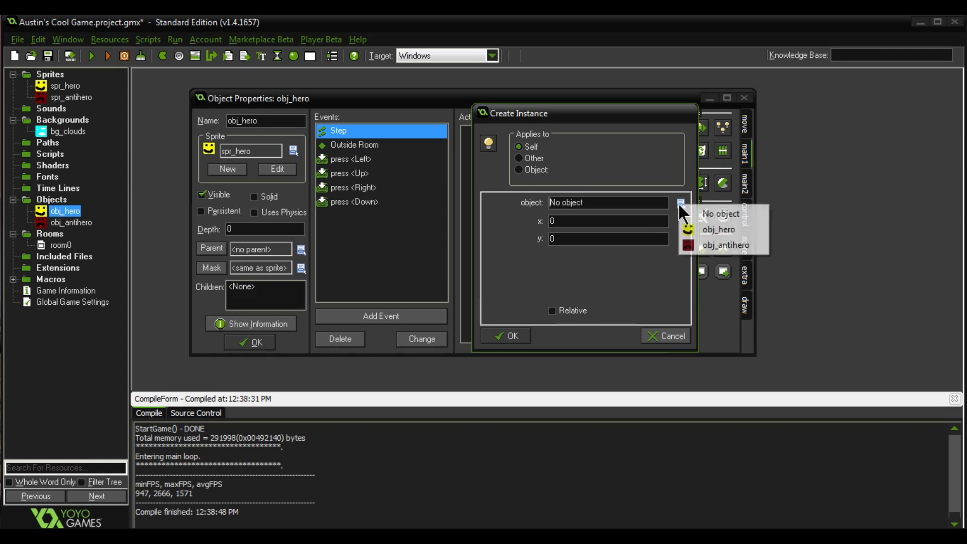
click(706, 244)
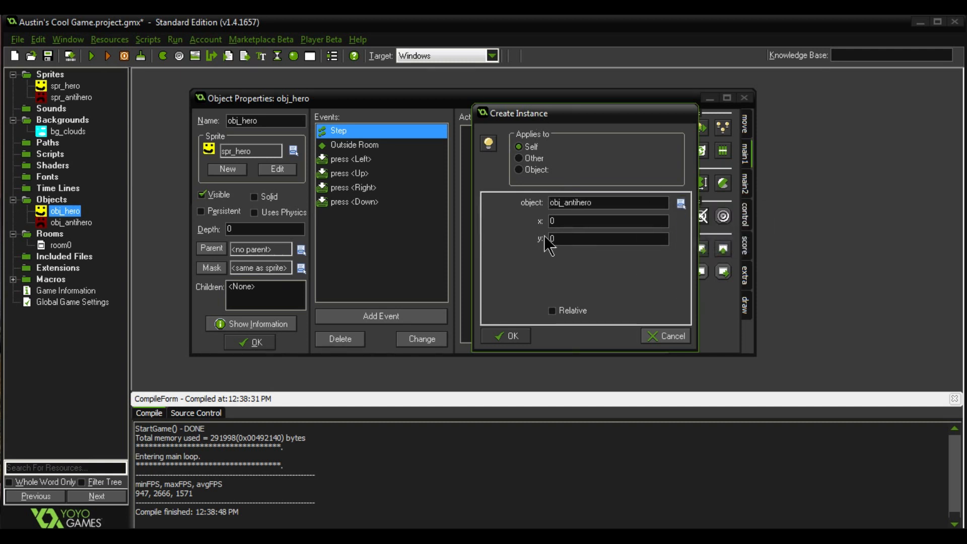
double_click(587, 221)
text(400)
click(506, 334)
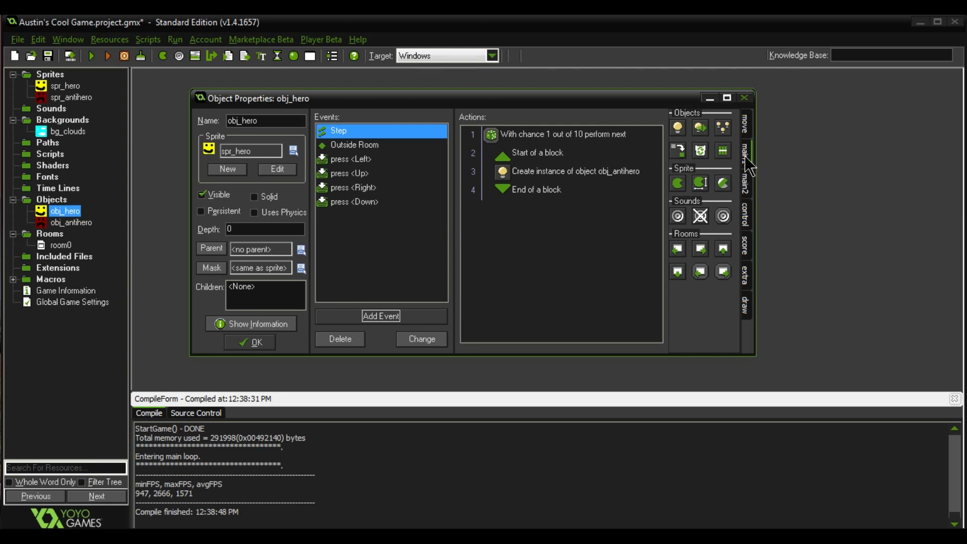
click(257, 347)
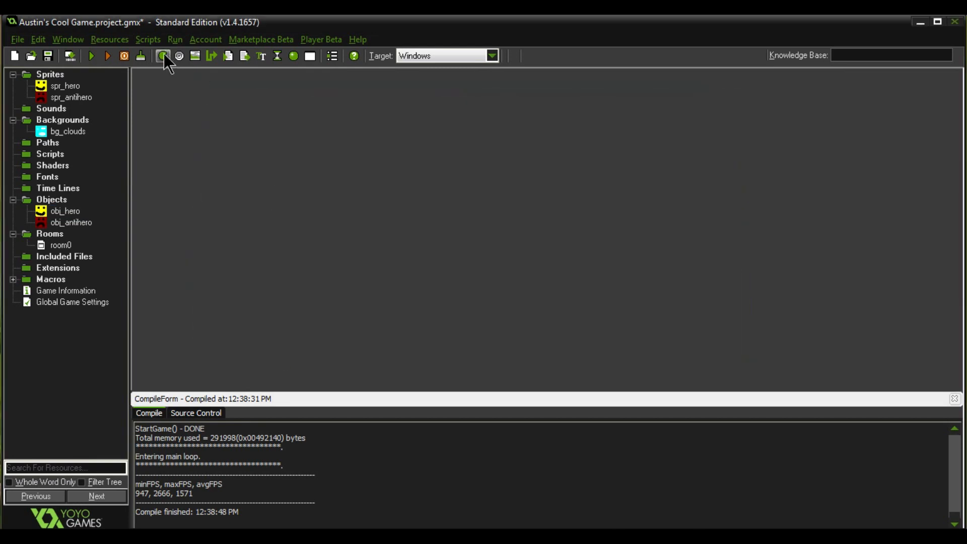
- Run the game, steer the hero in all directions to test the antihero spawning, then close the game
click(91, 55)
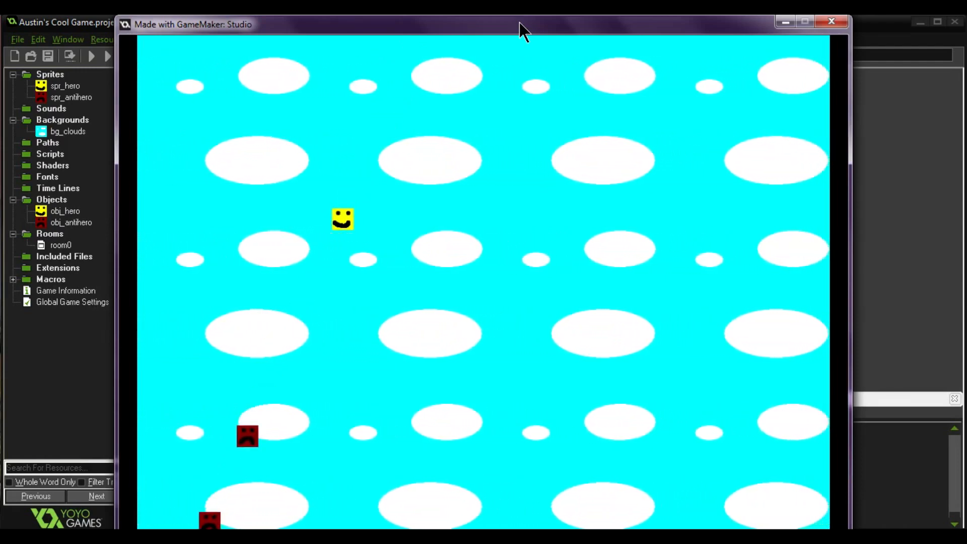
key(Right)
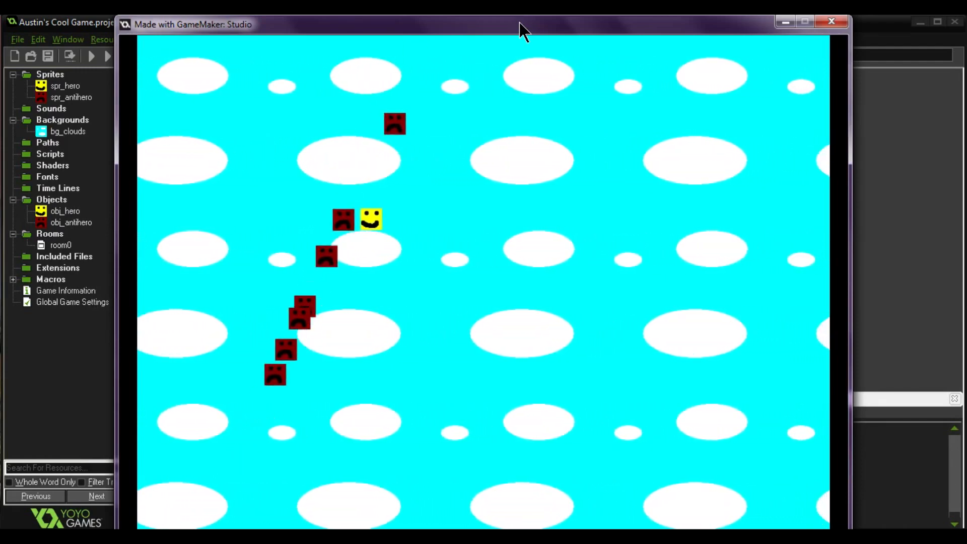
key(Left)
key(Down)
key(Up)
key(Right)
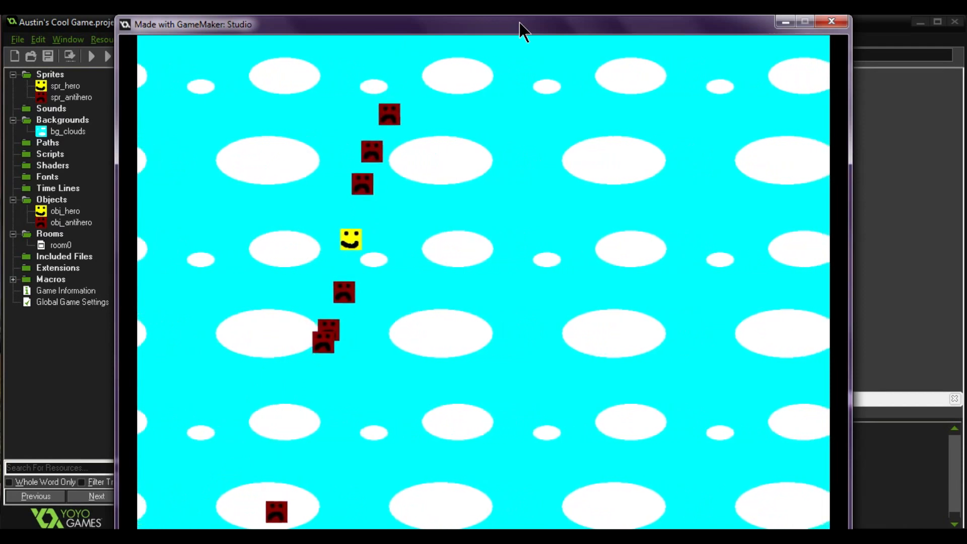
key(Left)
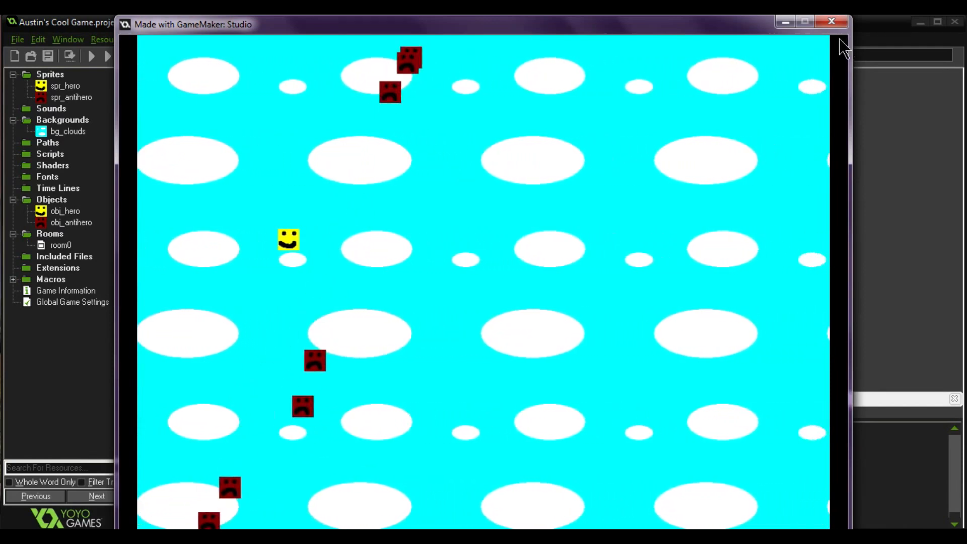
click(829, 25)
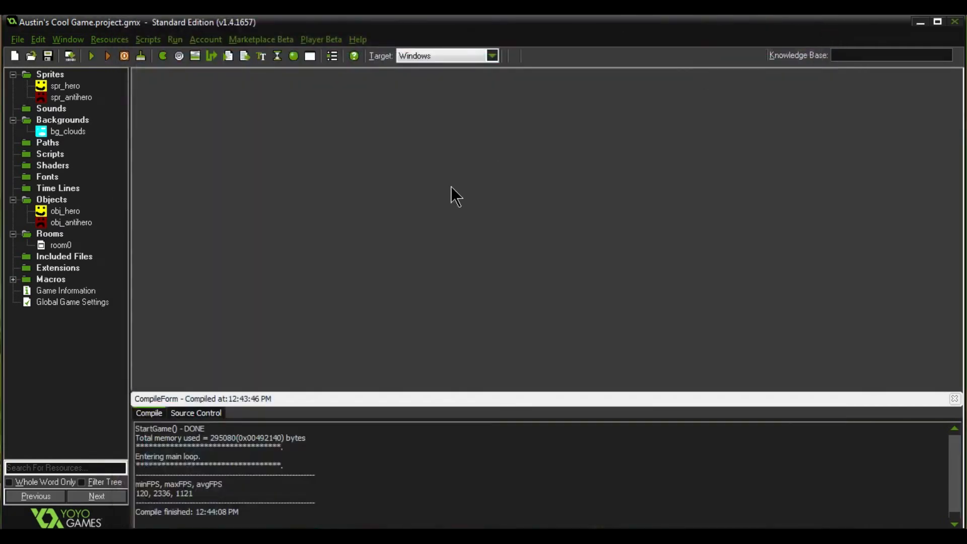
- Reopen obj_hero and add a Set Alarm action of 30 steps for Alarm 0 after the instance creation in the Step block
double_click(68, 212)
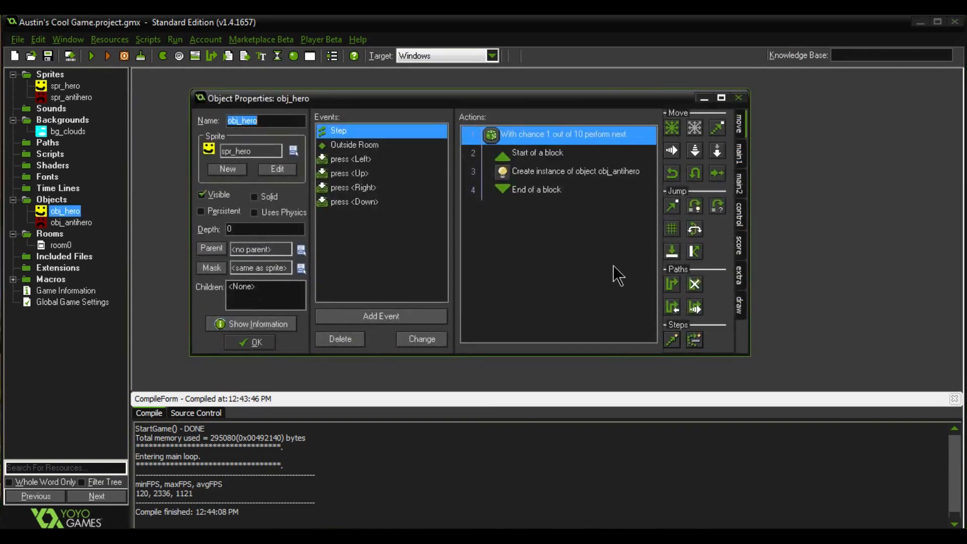
click(738, 154)
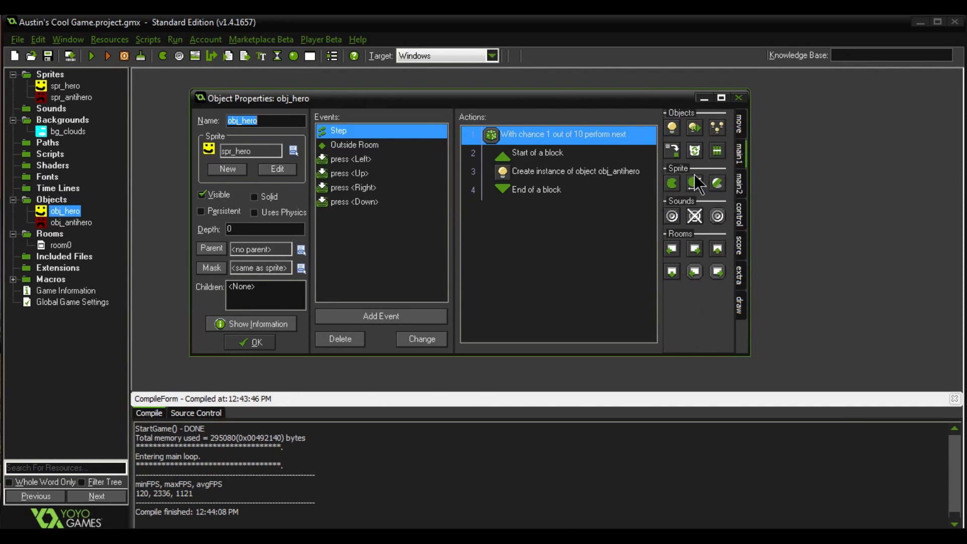
click(740, 185)
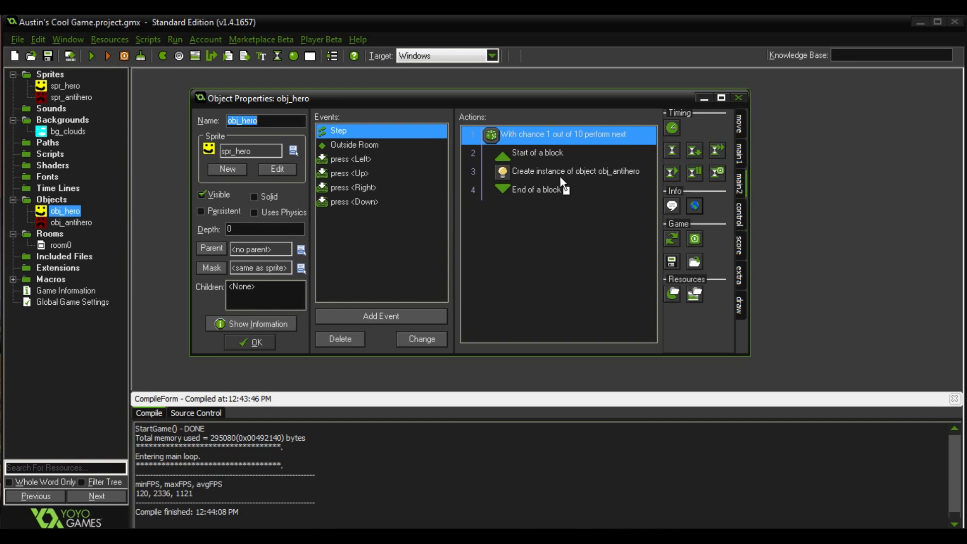
drag(560, 177, 557, 181)
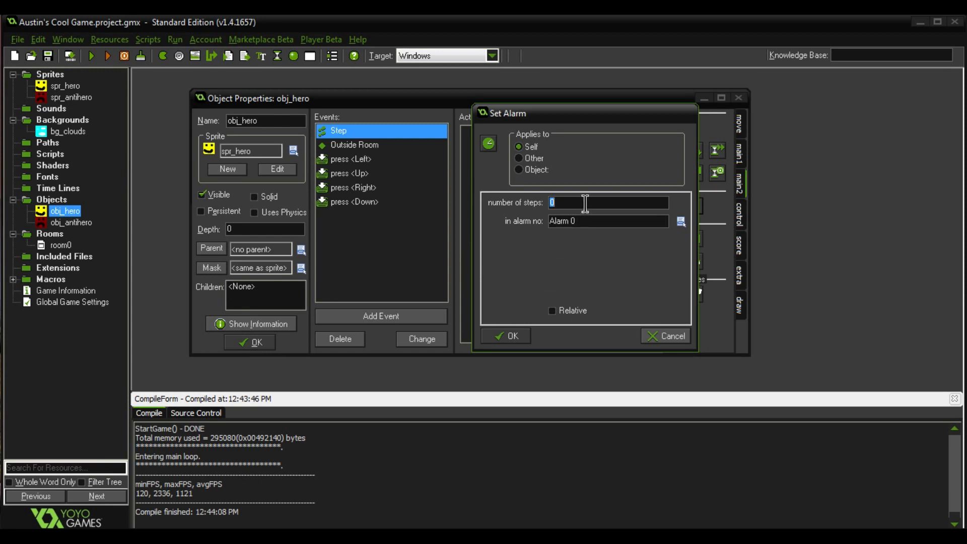
text(30)
click(498, 334)
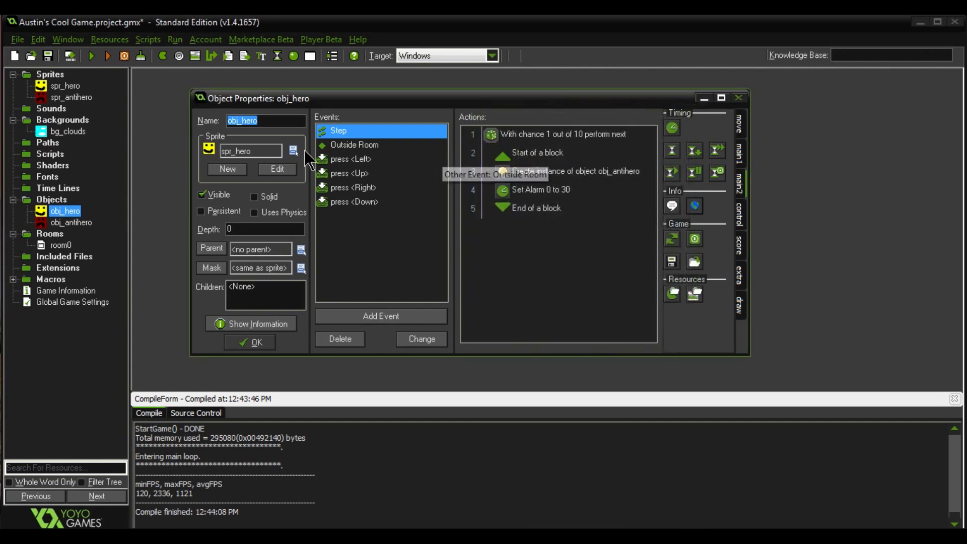
- Add an Alarm 0 event to obj_hero
click(381, 316)
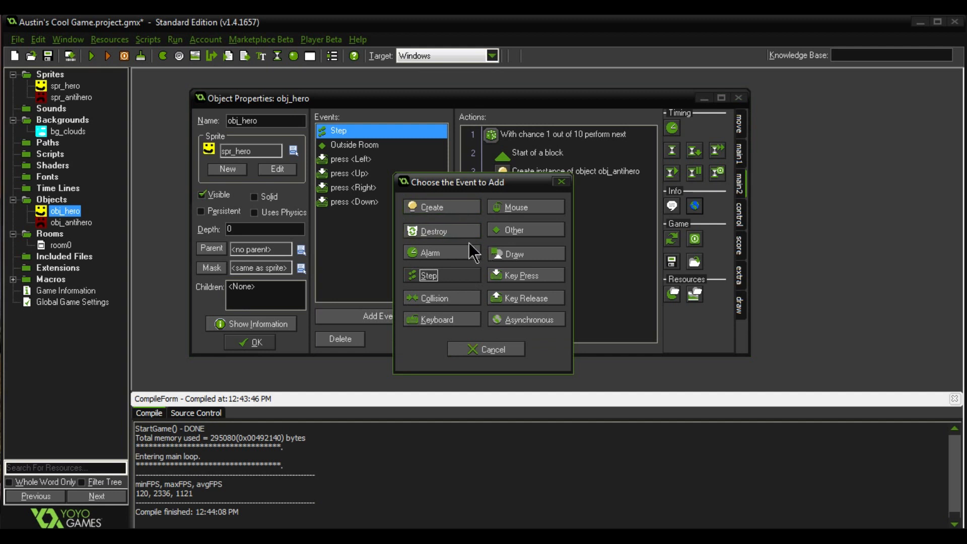
click(460, 252)
click(490, 258)
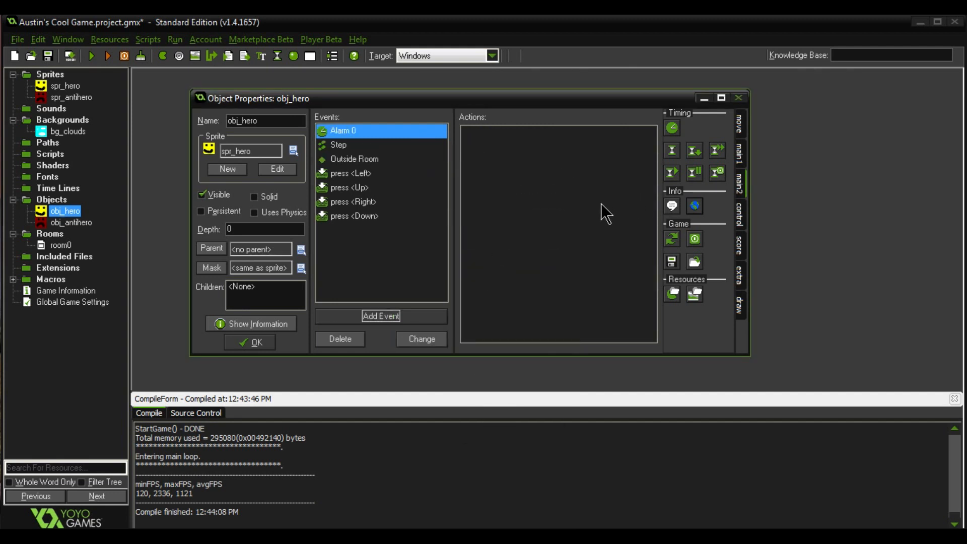
- Add a Destroy Instance action applied to obj_antihero in the Alarm 0 event, then accept obj_hero's properties
click(740, 157)
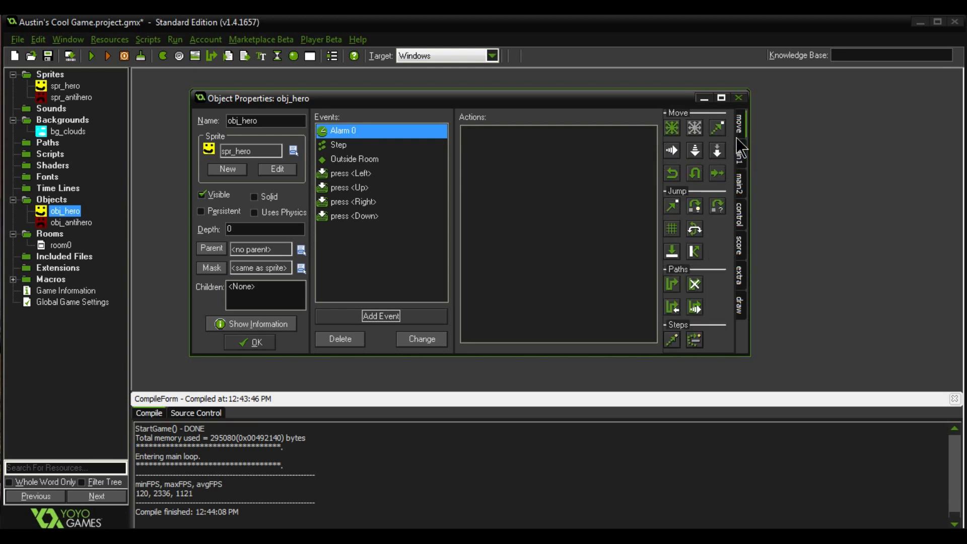
drag(694, 150, 554, 164)
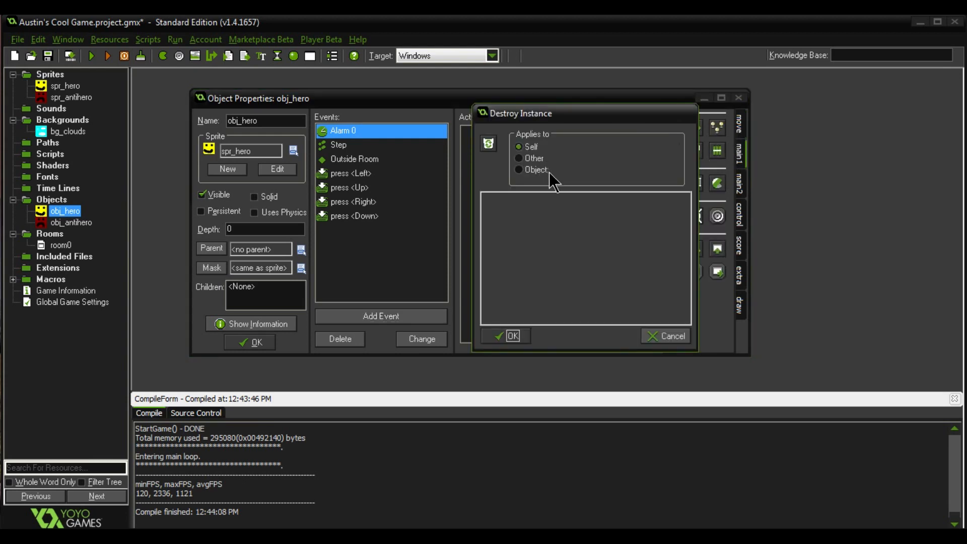
click(549, 173)
click(672, 171)
click(685, 195)
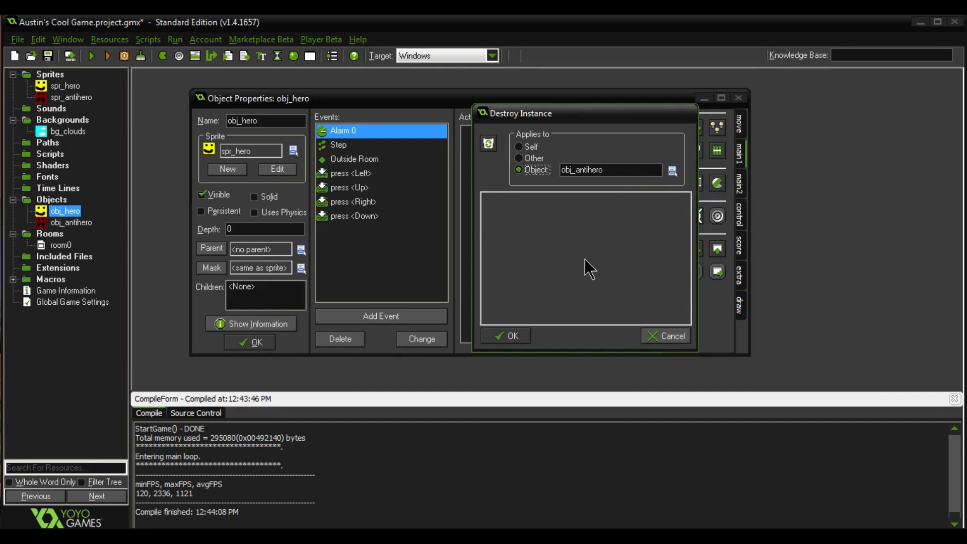
click(510, 335)
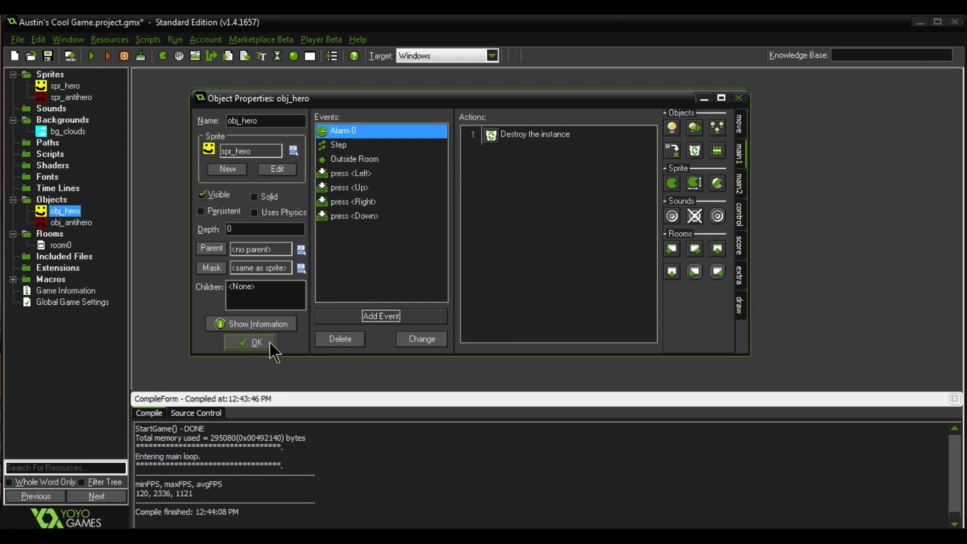
click(370, 145)
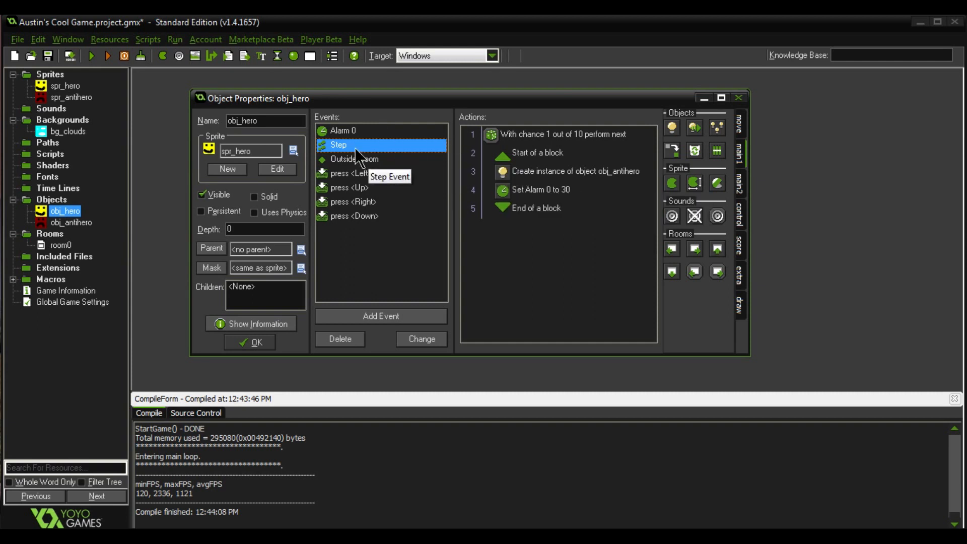
click(347, 129)
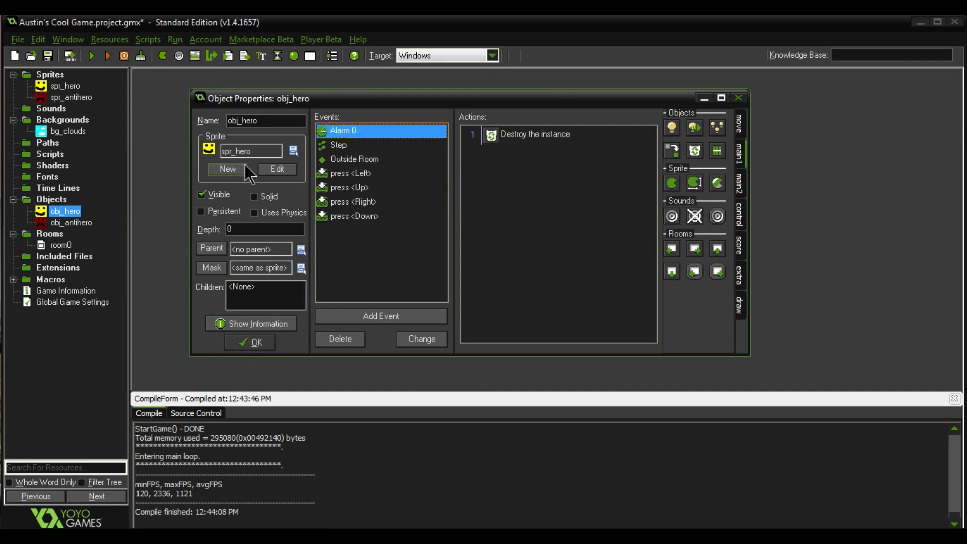
click(256, 342)
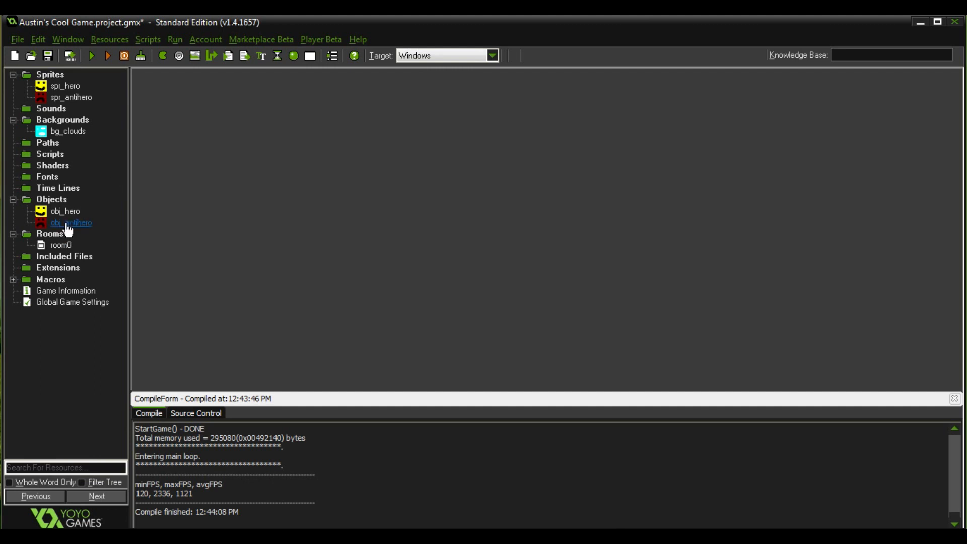
- Create a second room and accept it with its default properties
right_click(63, 236)
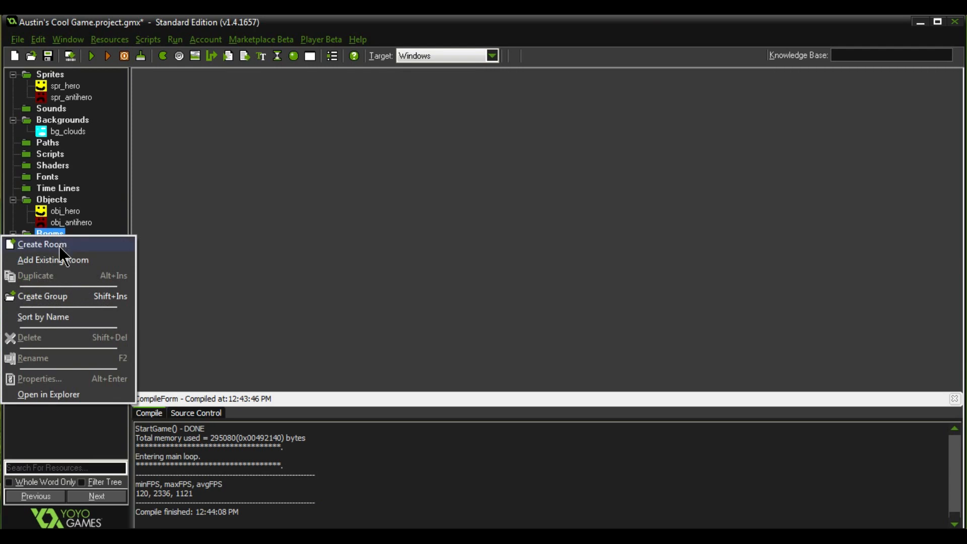
click(59, 244)
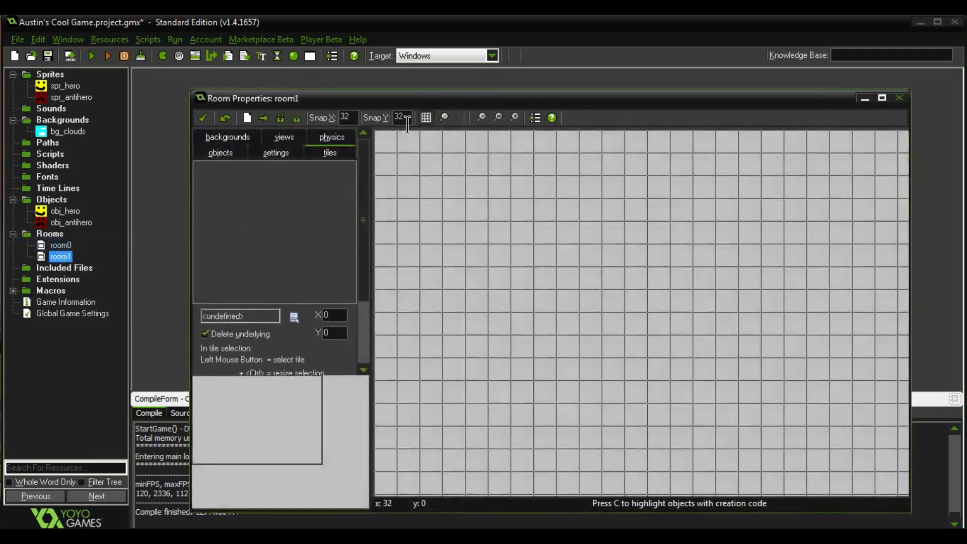
click(220, 154)
click(333, 139)
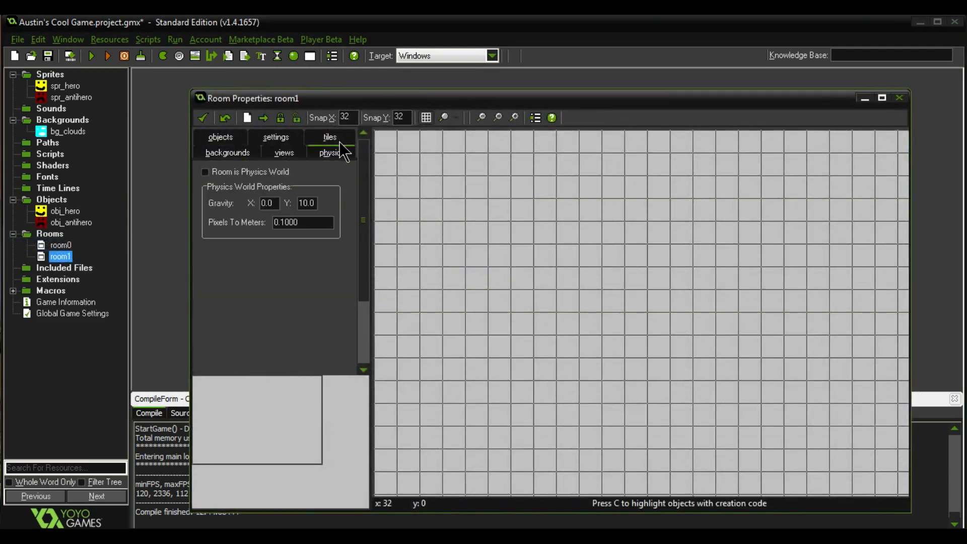
click(230, 137)
click(257, 138)
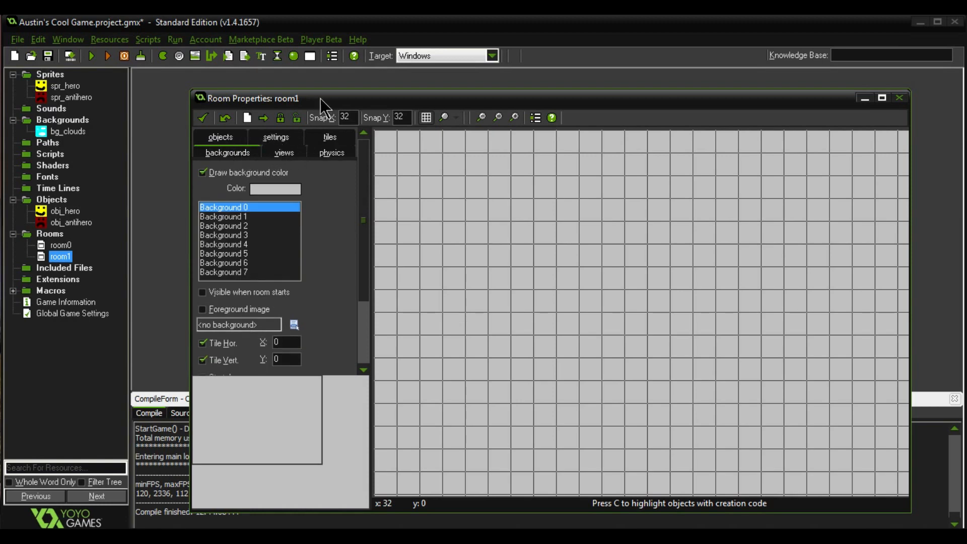
drag(321, 98, 321, 92)
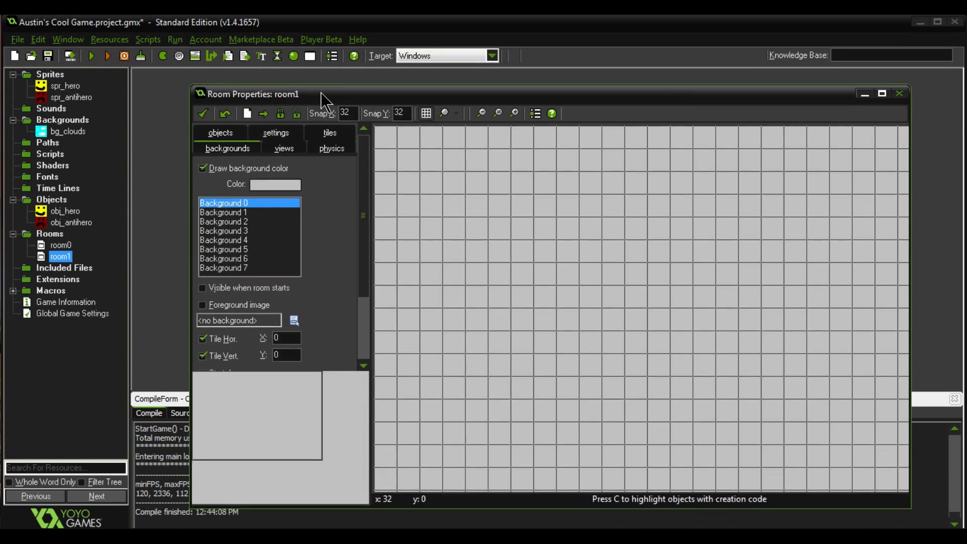
click(203, 114)
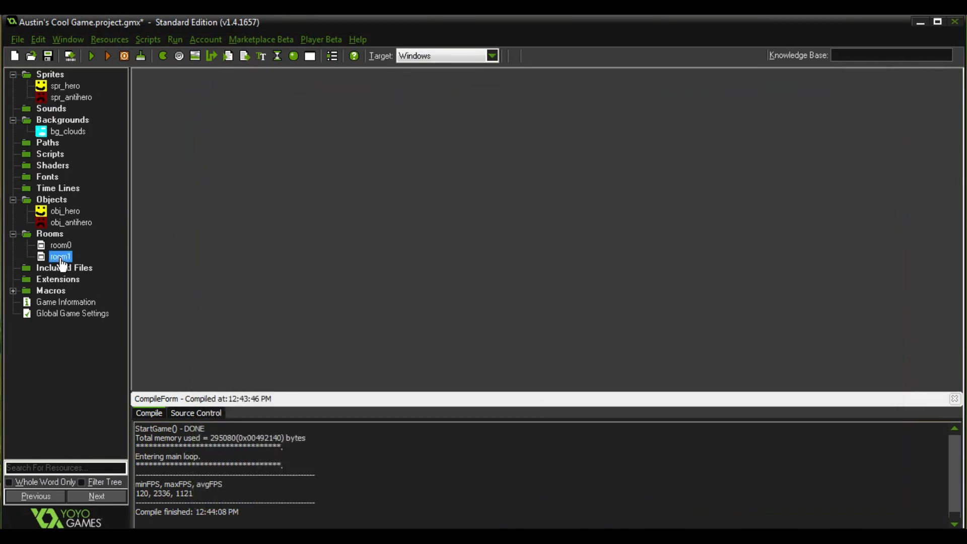
- Rename the second room, room1, as rm_gameover and accept its properties
right_click(61, 261)
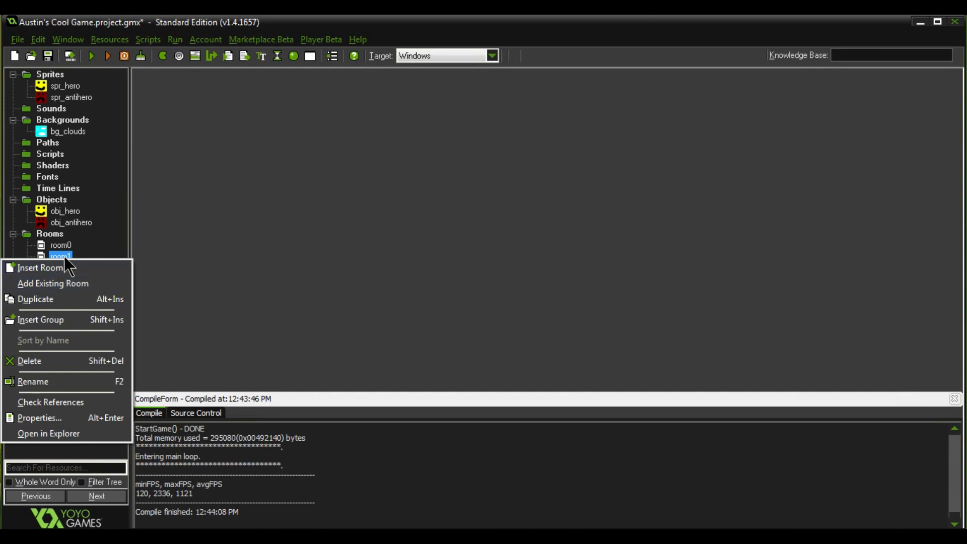
click(67, 258)
double_click(67, 258)
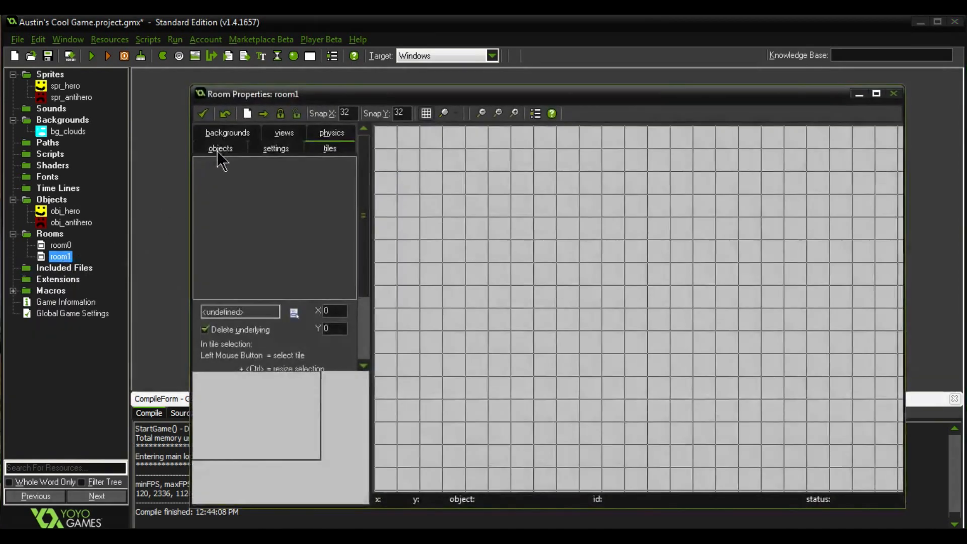
click(275, 149)
double_click(248, 166)
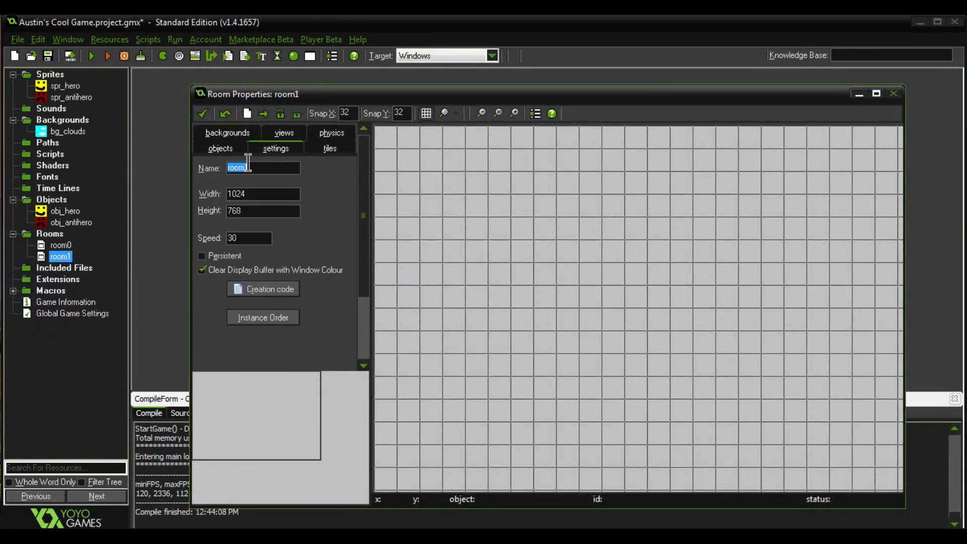
text(rm_gameover)
click(203, 114)
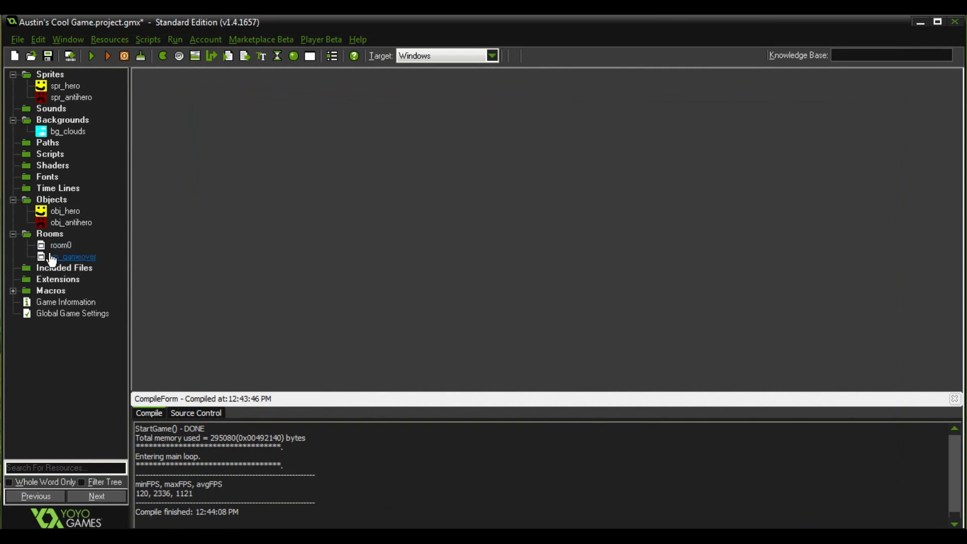
- Create an object named obj_gameover and give it a new sprite named spr_gameover
click(65, 201)
right_click(64, 203)
click(62, 207)
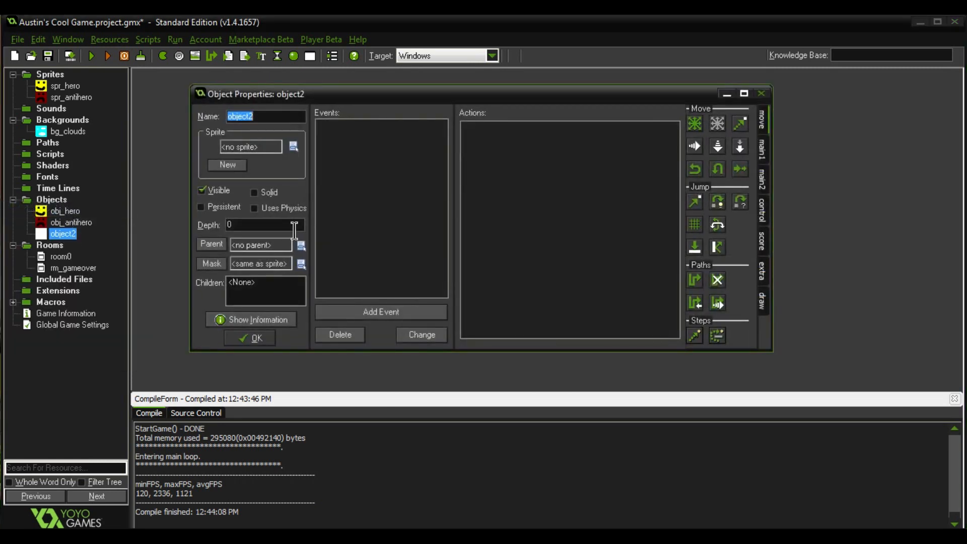
text(obj_gameover)
click(225, 167)
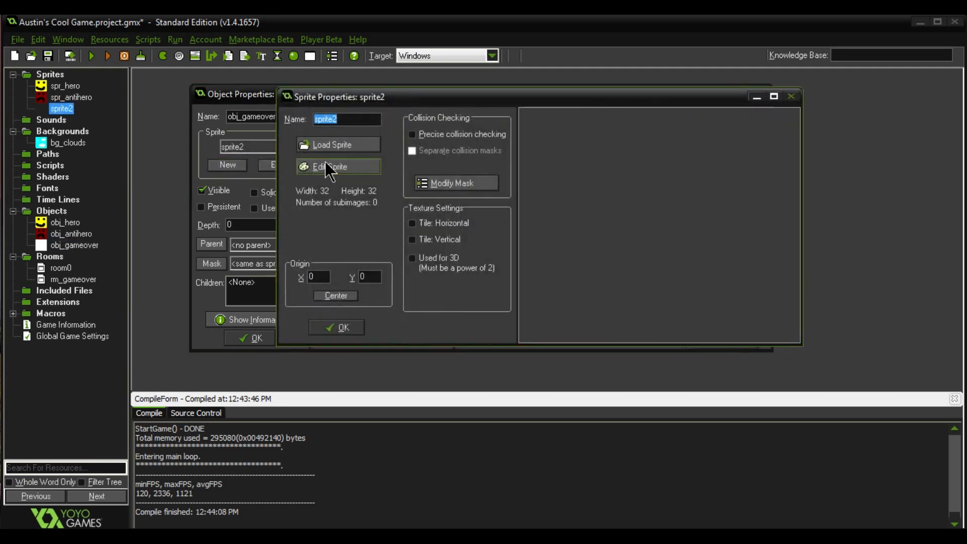
double_click(347, 120)
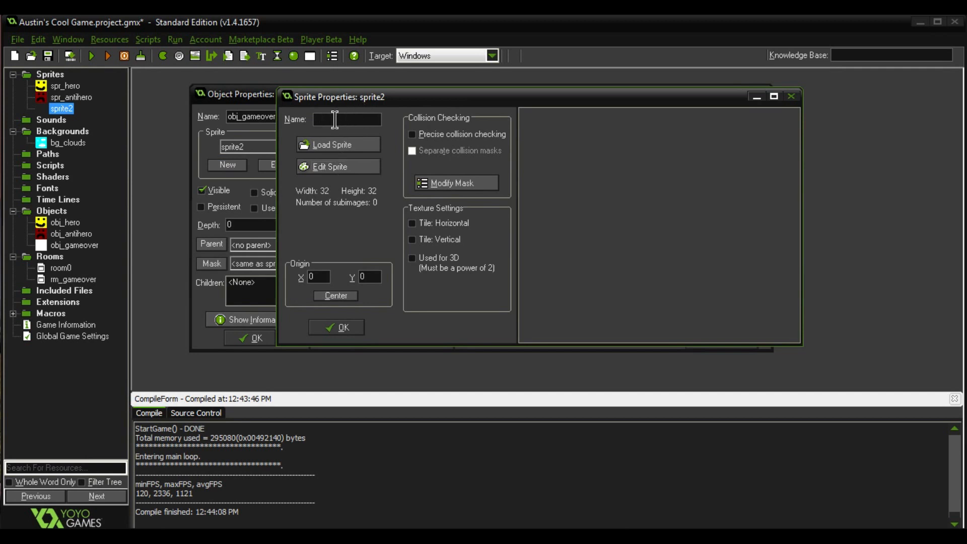
text(spr_gameover)
- Create a blank 100 by 100 pixel image for spr_gameover and open it for drawing
click(364, 173)
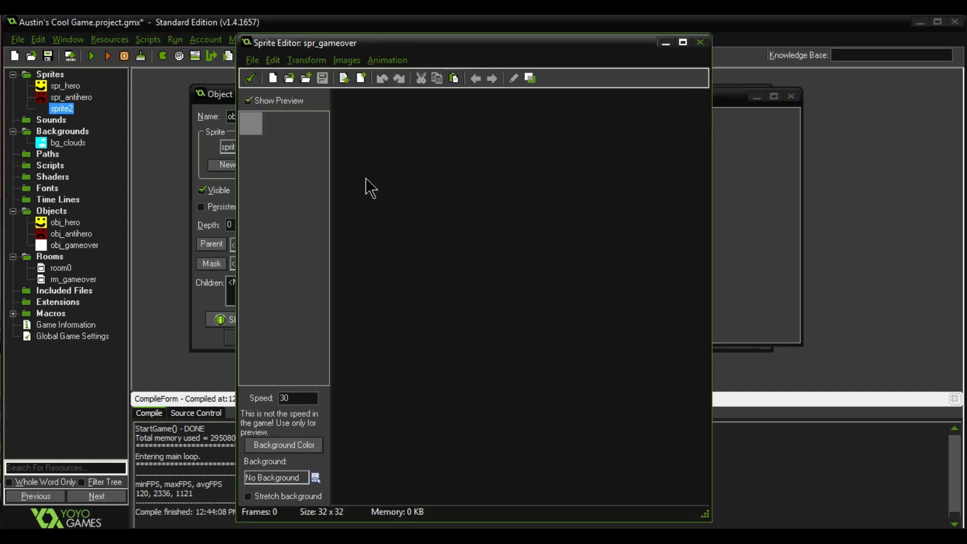
click(272, 78)
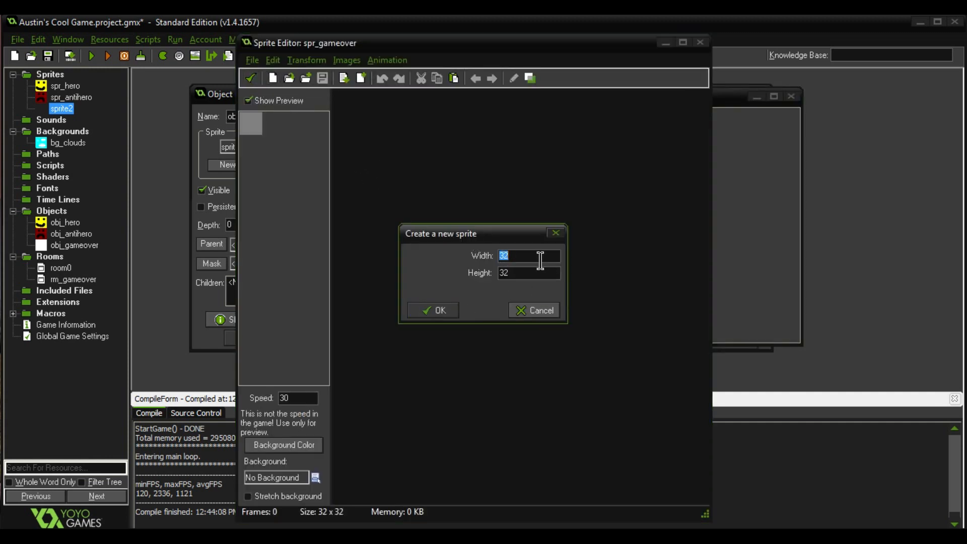
text(100)
key(Tab)
text(100)
click(431, 307)
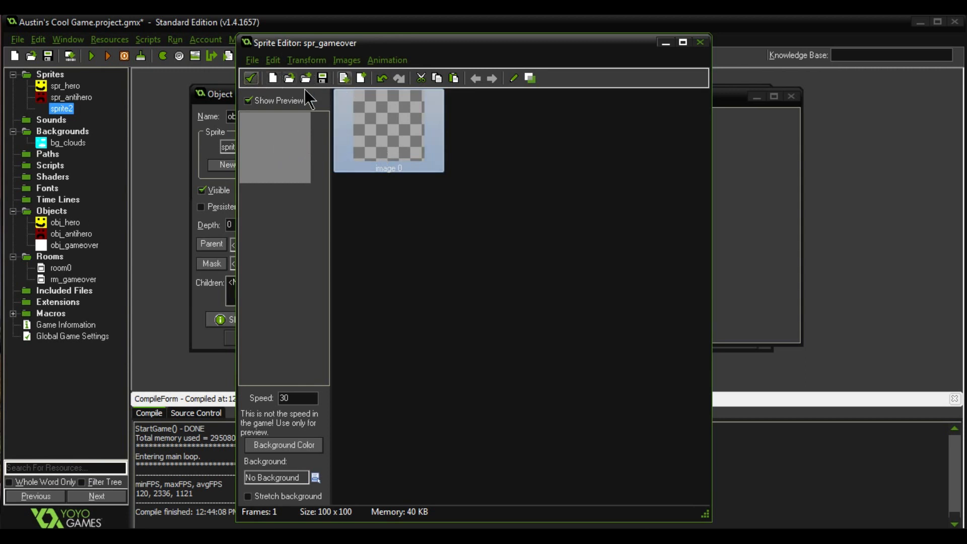
click(276, 80)
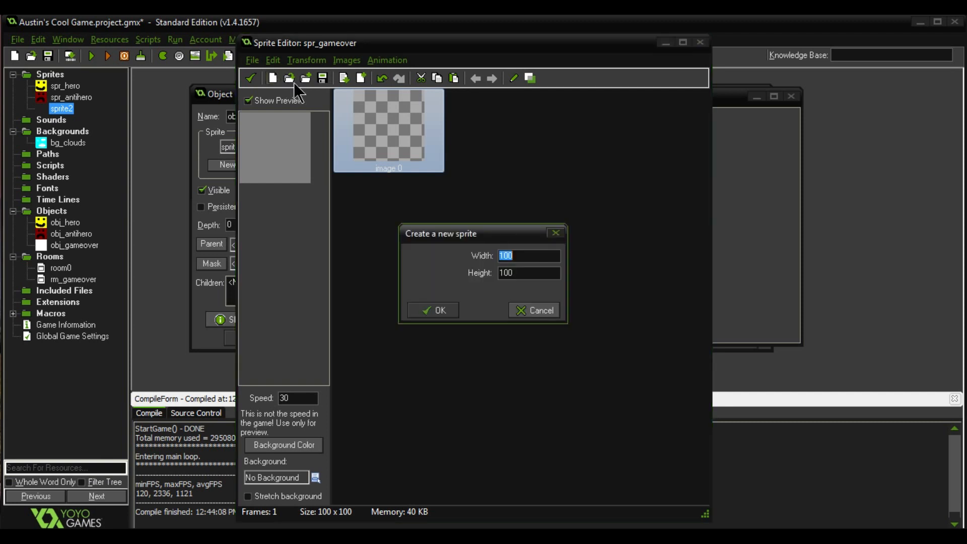
click(548, 310)
double_click(359, 112)
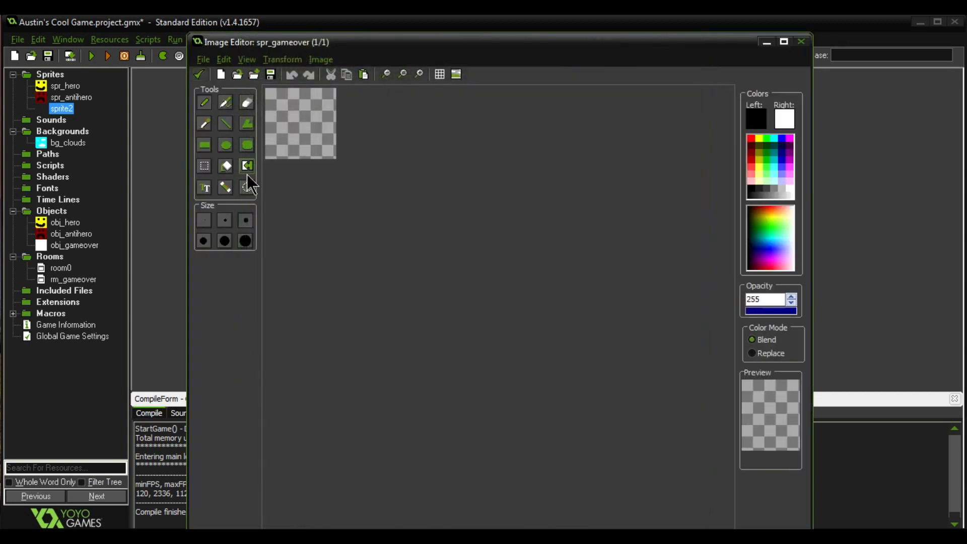
- Draw the black text "Press space to try again" across the middle of the 100 by 100 image
click(201, 191)
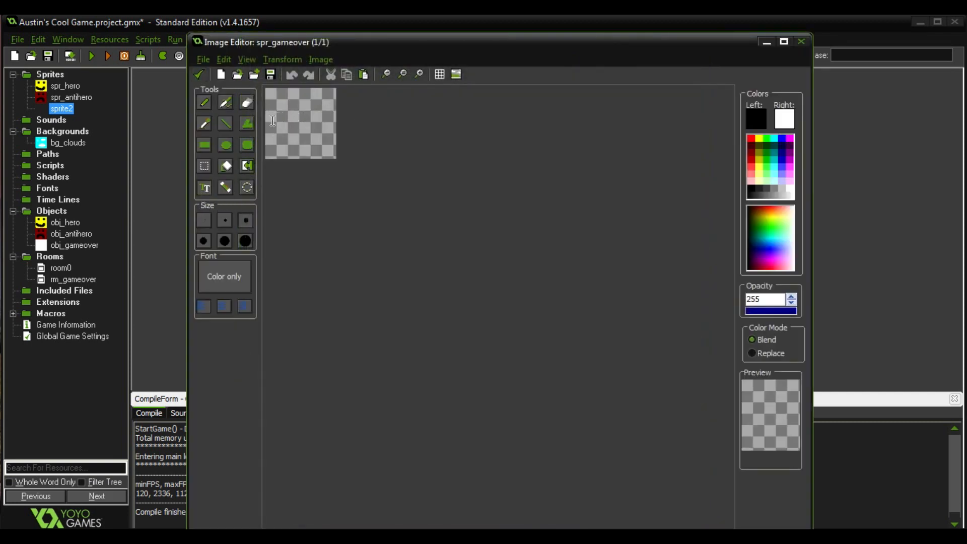
click(273, 119)
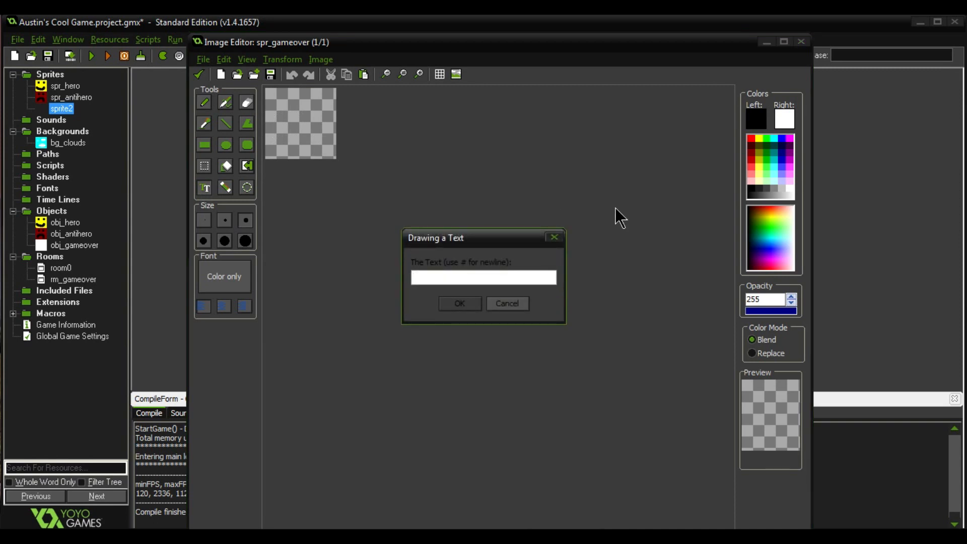
text(Press space to try again)
click(448, 302)
mouse_move(322, 109)
mouse_down()
mouse_move(302, 123)
mouse_move(300, 102)
mouse_move(296, 124)
mouse_move(315, 130)
mouse_up()
- Resize the image canvas to 150 percent with the aspect ratio kept
click(301, 60)
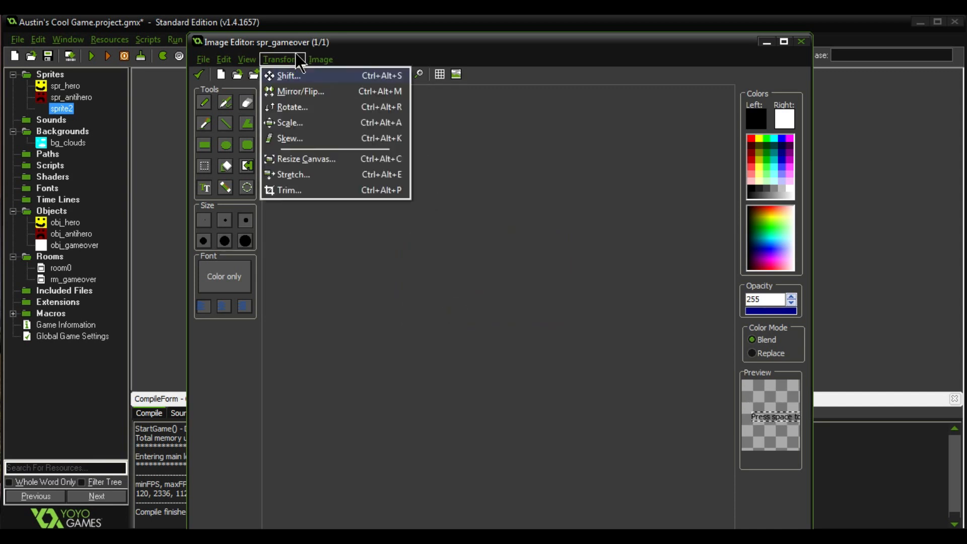
click(333, 158)
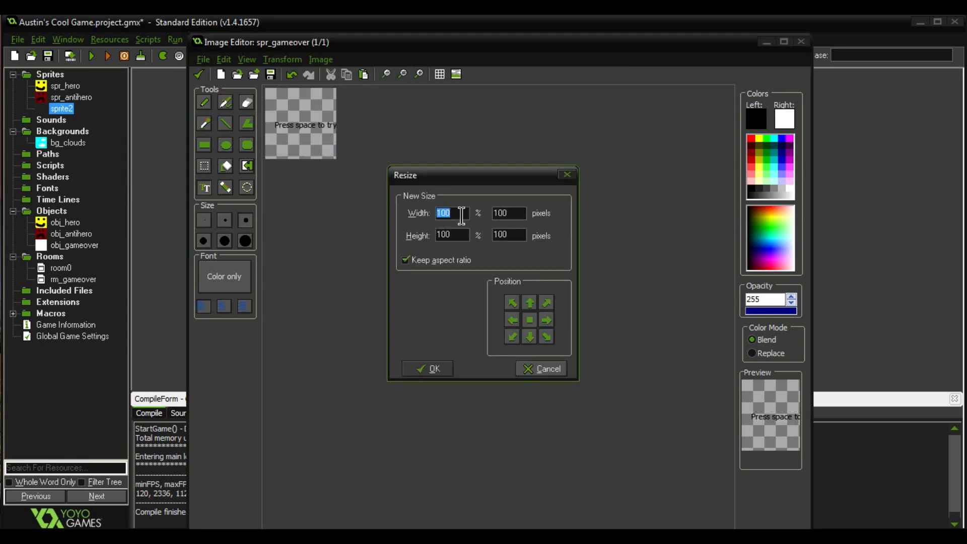
text(150)
click(432, 367)
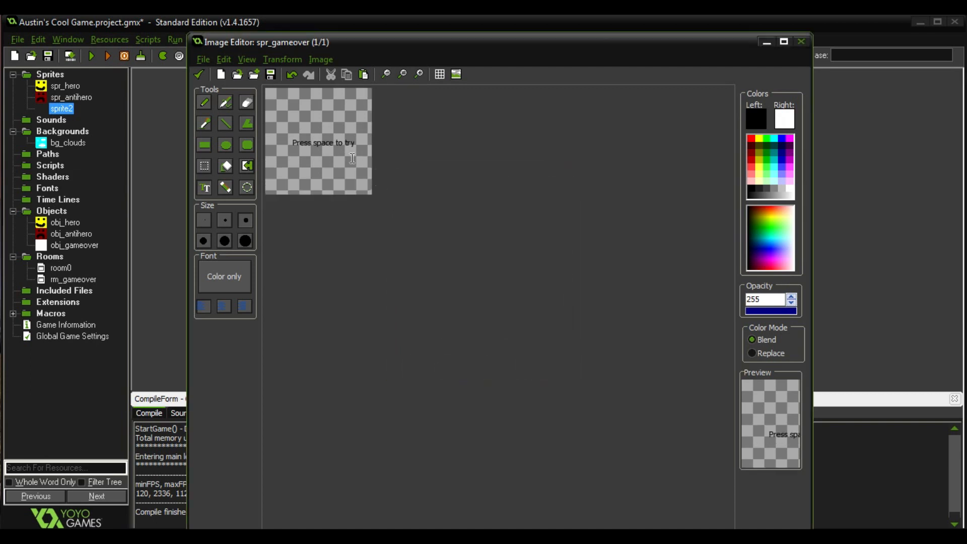
- Draw the text "Press space to try again" on the enlarged canvas, positioned so that it fits fully inside
click(342, 144)
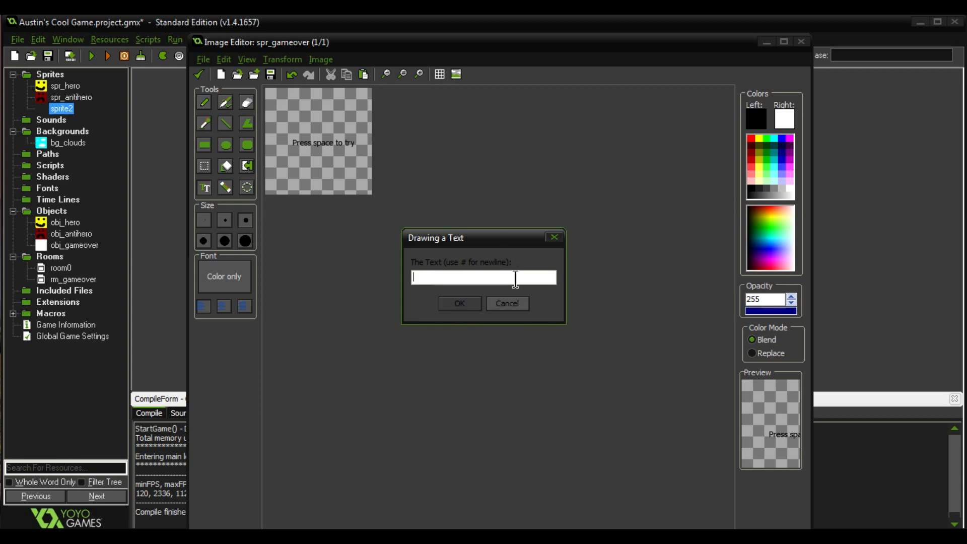
text(Press space to try again)
key(Return)
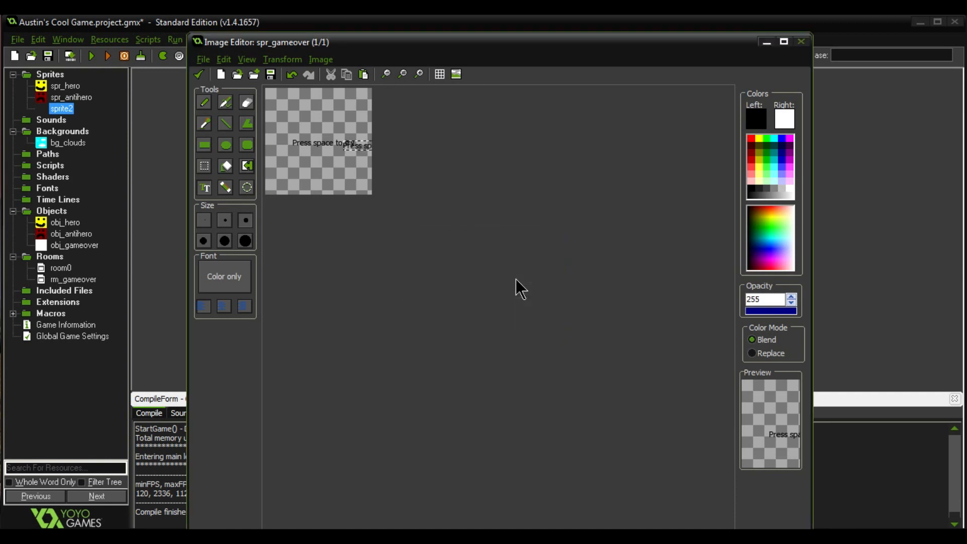
mouse_move(359, 146)
mouse_down()
mouse_move(294, 115)
mouse_move(315, 146)
mouse_move(289, 145)
mouse_move(326, 143)
mouse_move(281, 145)
mouse_move(357, 139)
mouse_up()
click(246, 103)
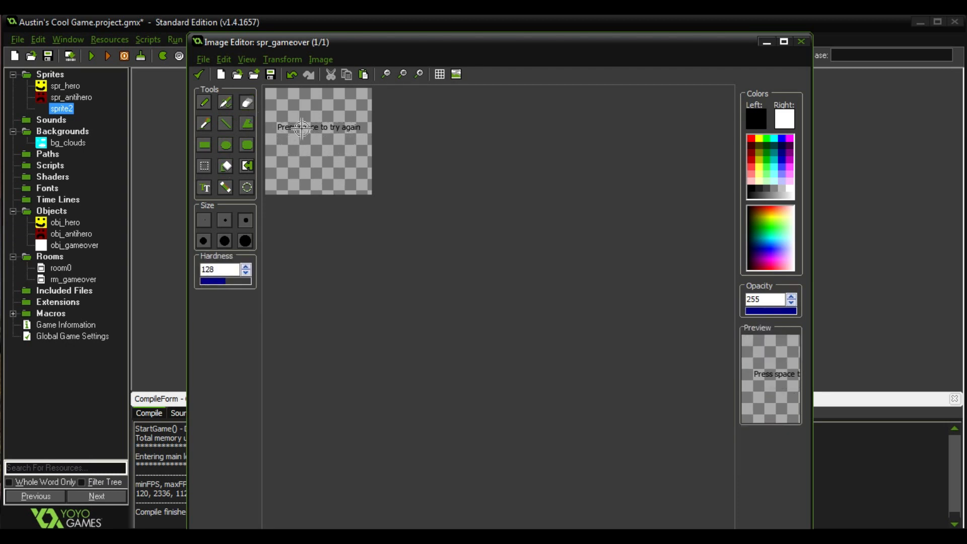
- Accept the finished image, the spr_gameover sprite and the obj_gameover object
click(198, 74)
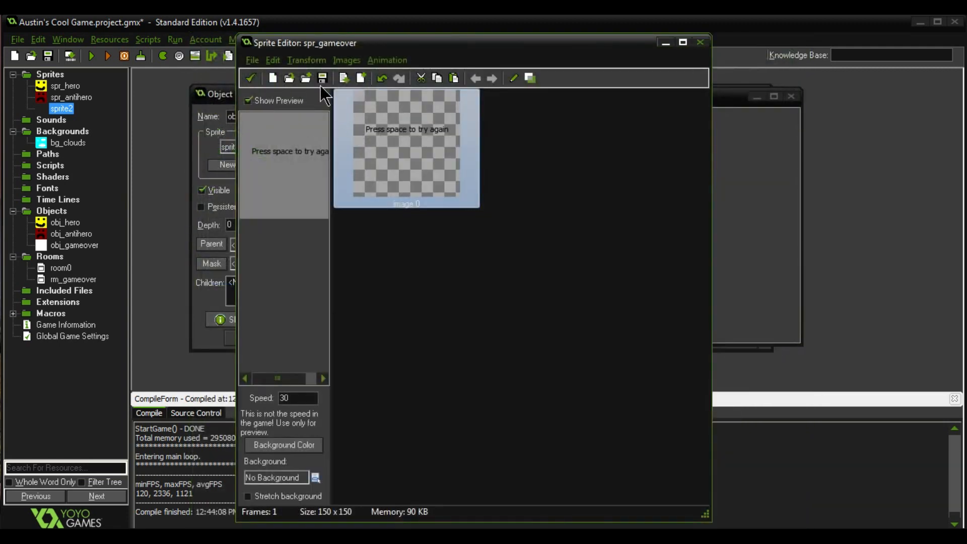
click(252, 79)
click(326, 330)
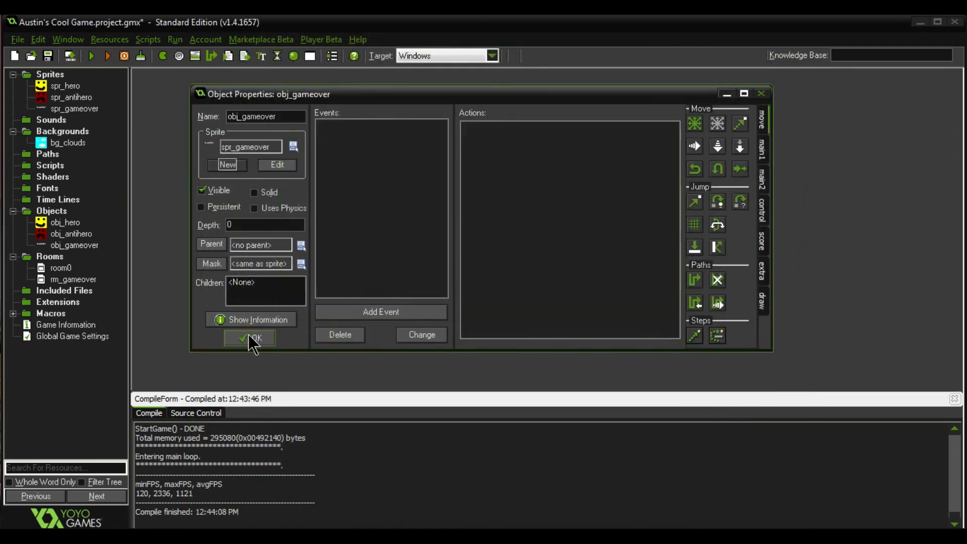
click(250, 336)
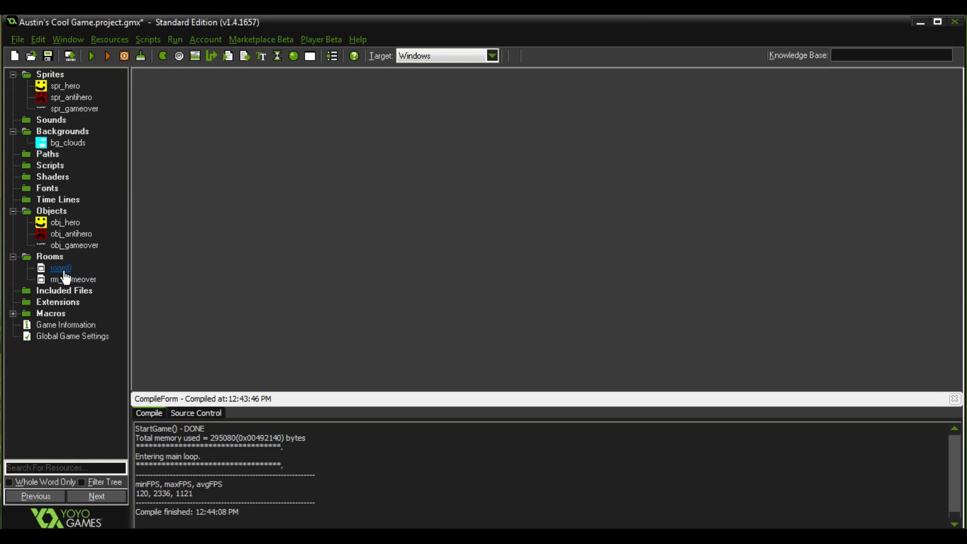
- Reopen obj_hero and add a collision event with obj_antihero
double_click(65, 222)
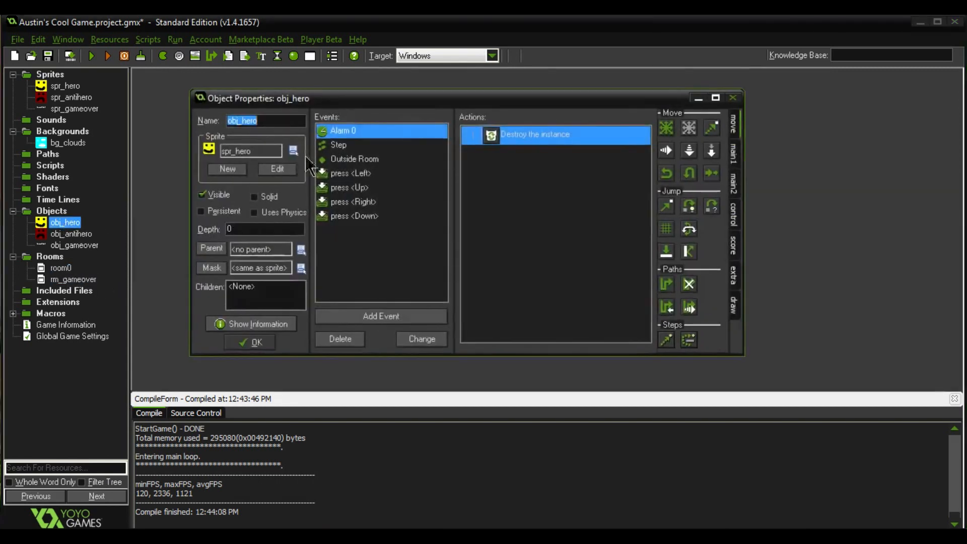
drag(426, 99, 428, 103)
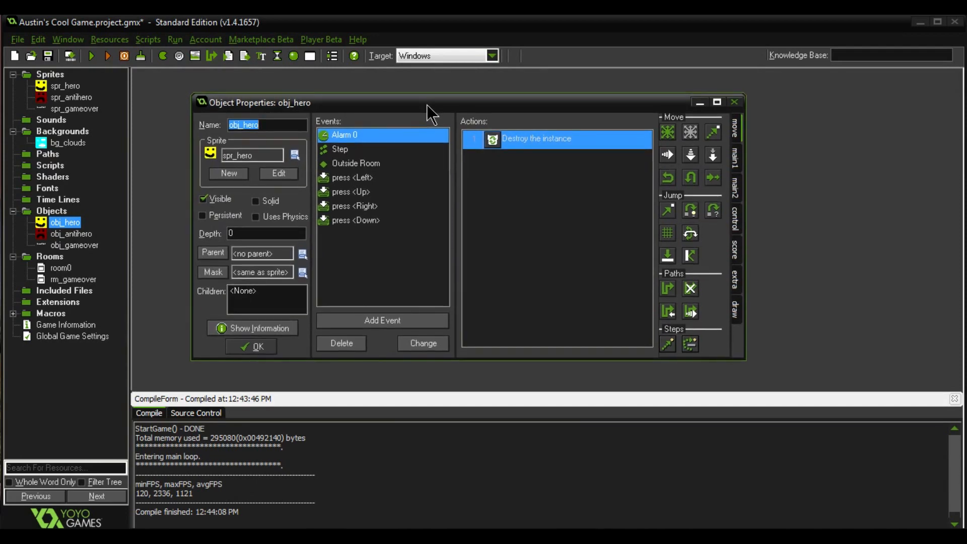
click(353, 321)
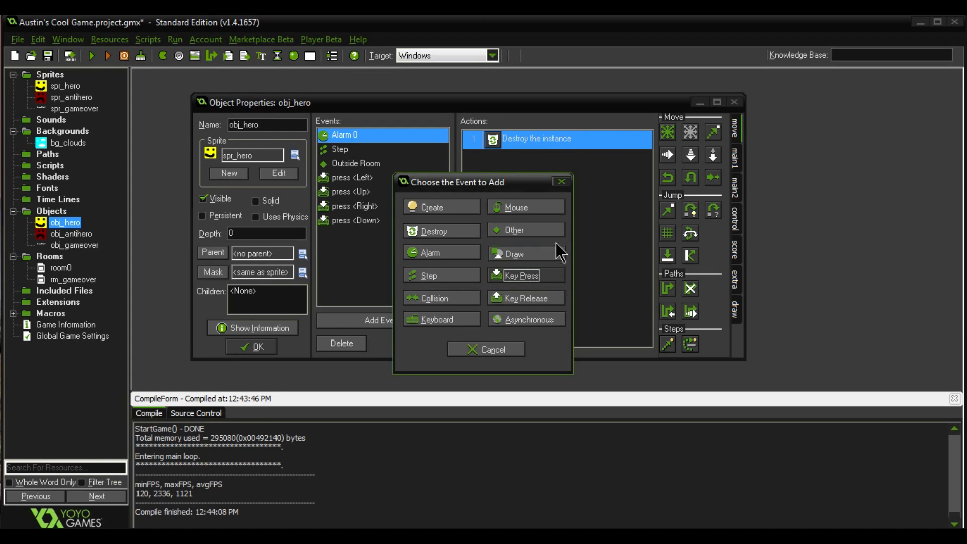
click(446, 298)
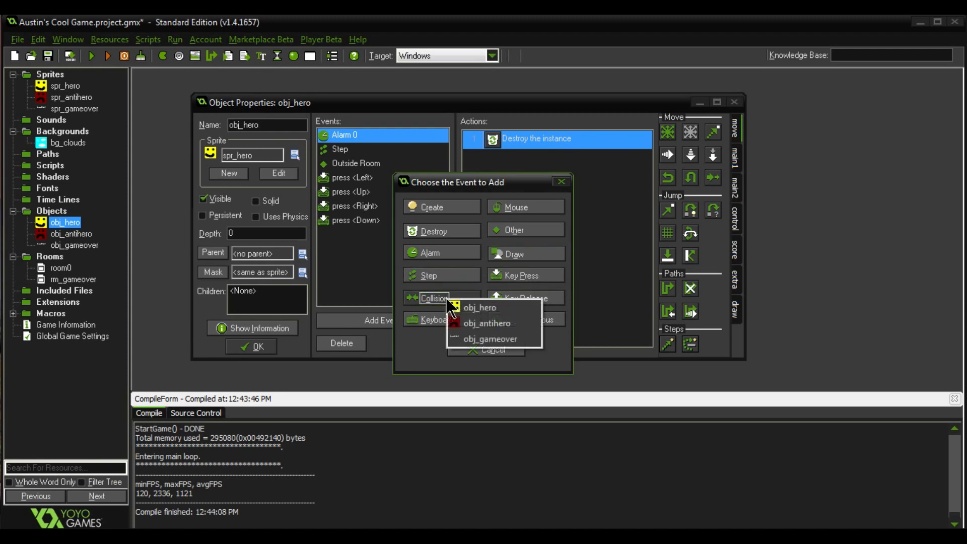
click(475, 323)
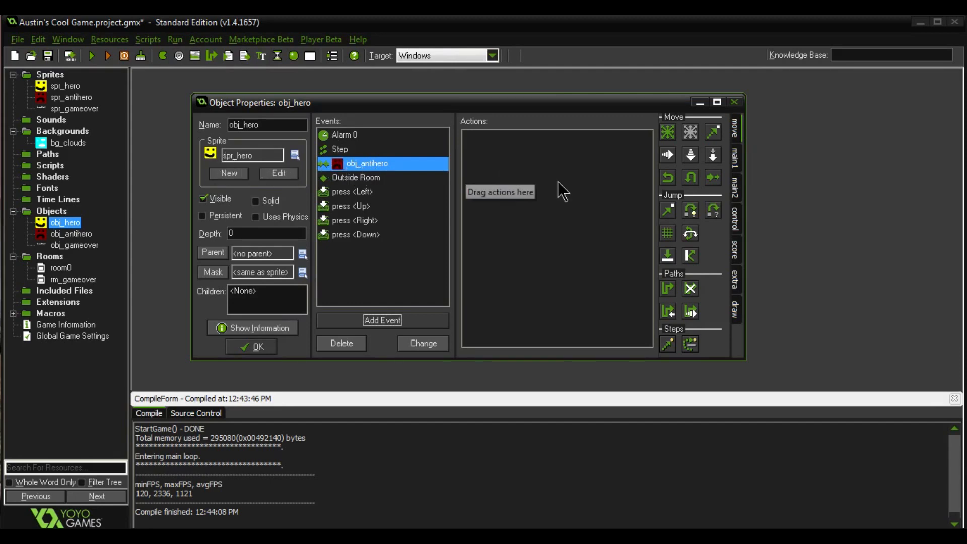
- Add a Different Room action that goes to rm_gameover in obj_hero's collision event with obj_antihero
click(736, 211)
click(739, 249)
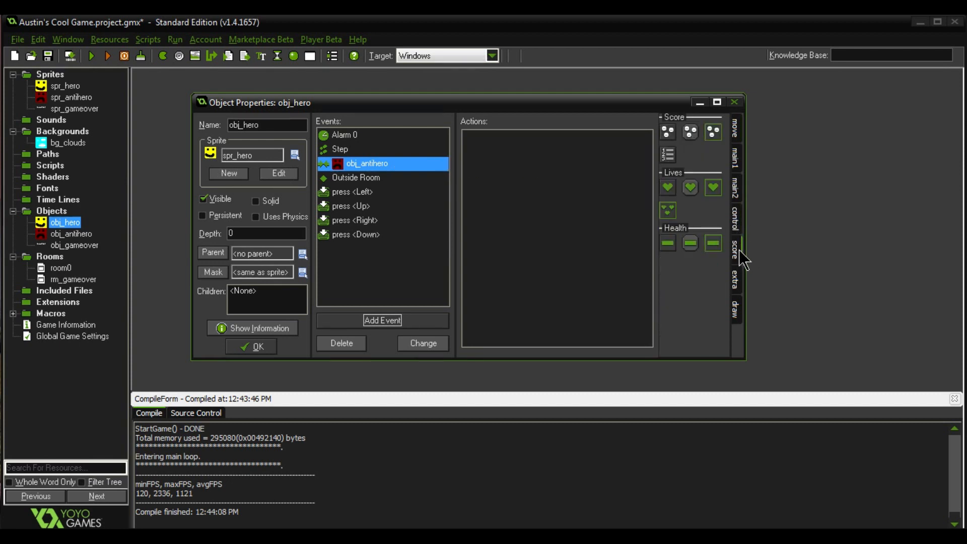
click(736, 279)
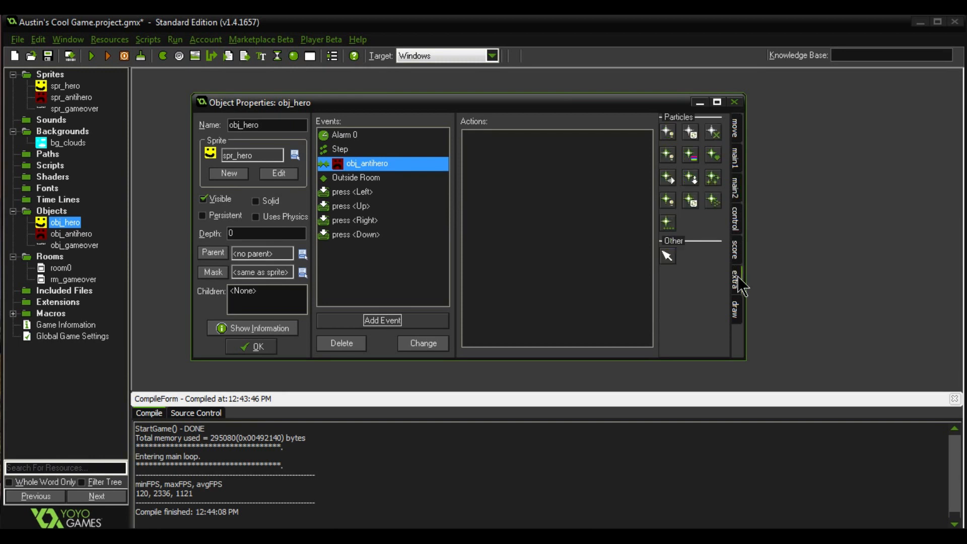
click(733, 213)
click(737, 190)
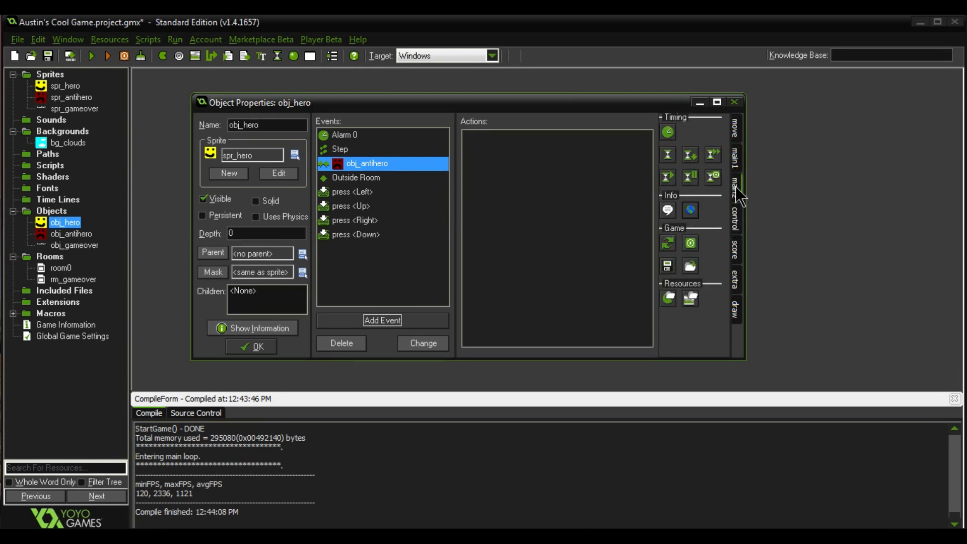
click(735, 160)
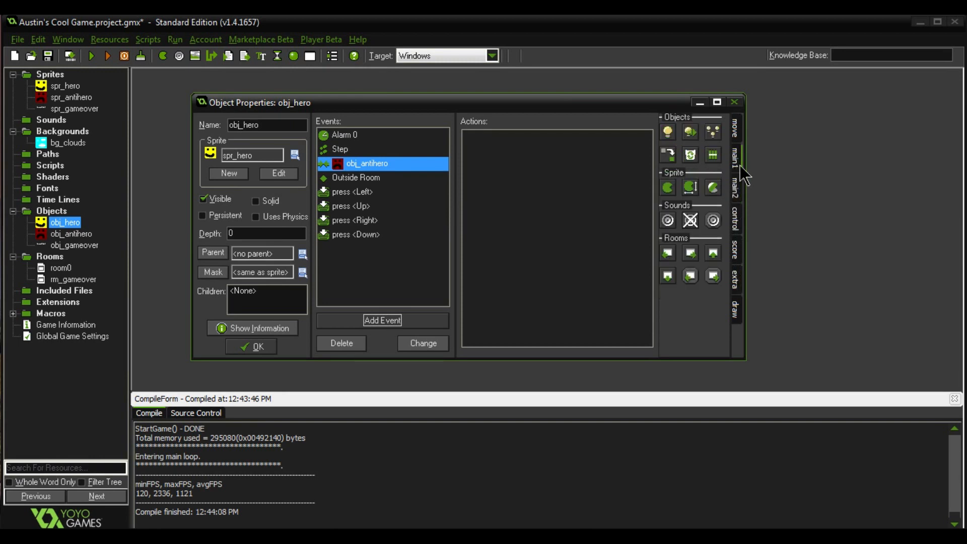
drag(670, 272, 530, 189)
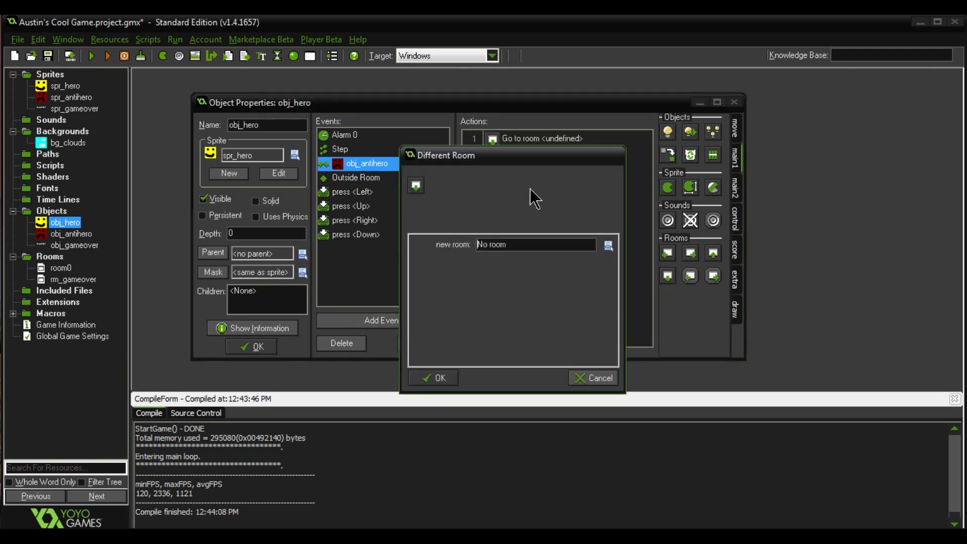
click(608, 245)
click(635, 285)
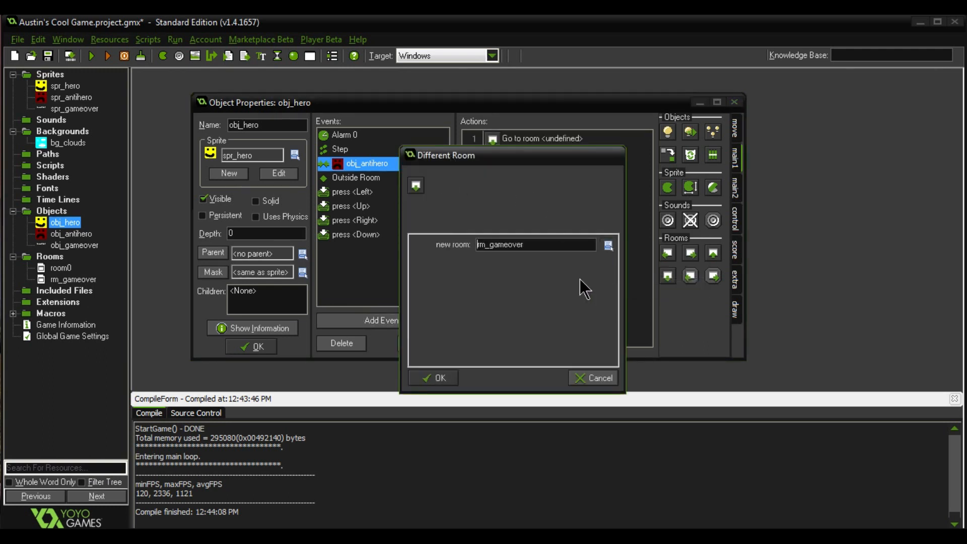
click(437, 378)
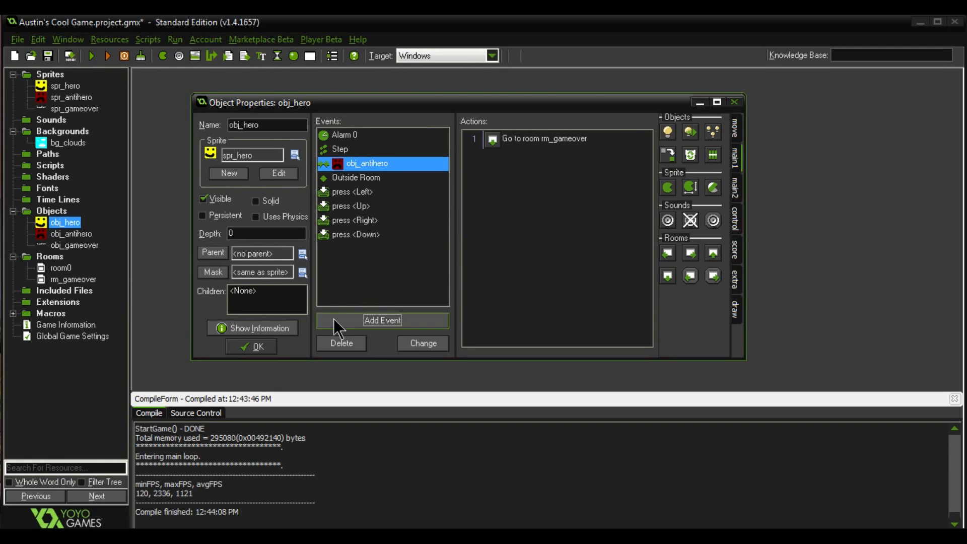
- Accept obj_hero, open rm_gameover and place an instance of obj_gameover in the room
click(264, 350)
double_click(75, 280)
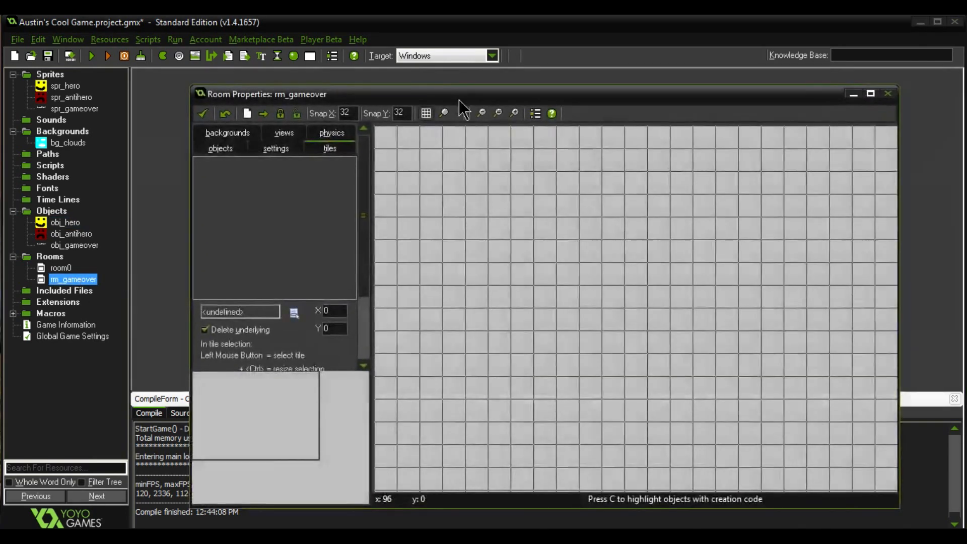
mouse_move(459, 99)
mouse_down()
mouse_move(414, 83)
mouse_move(458, 103)
mouse_move(456, 93)
mouse_up()
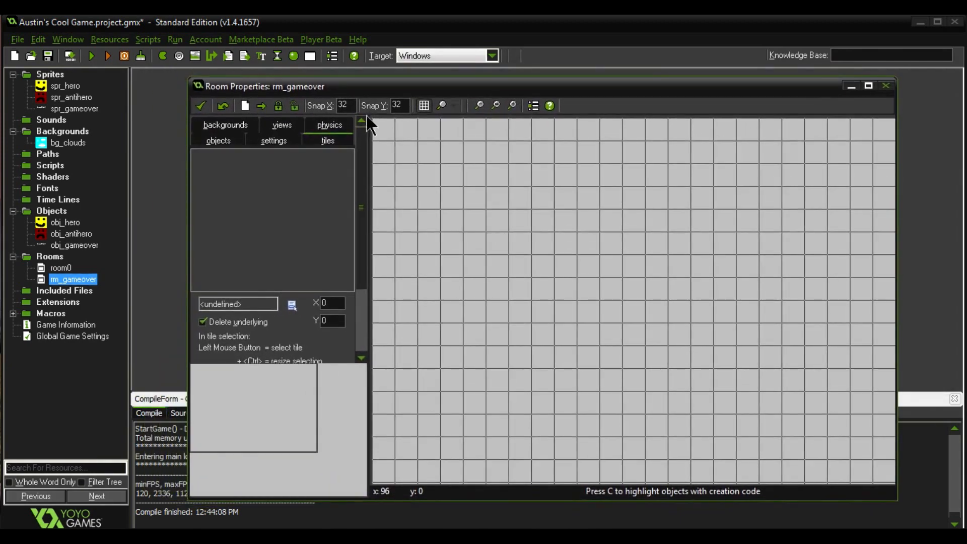
click(223, 142)
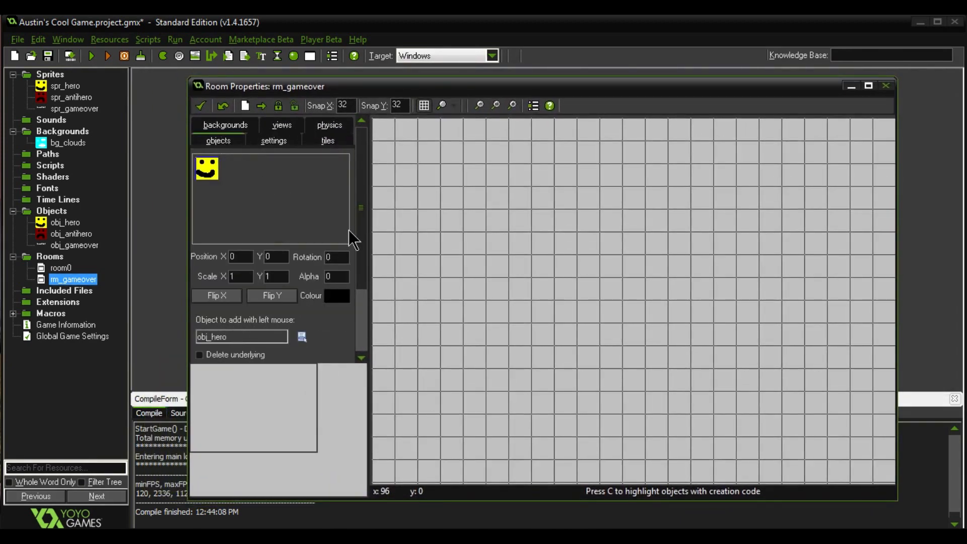
click(303, 336)
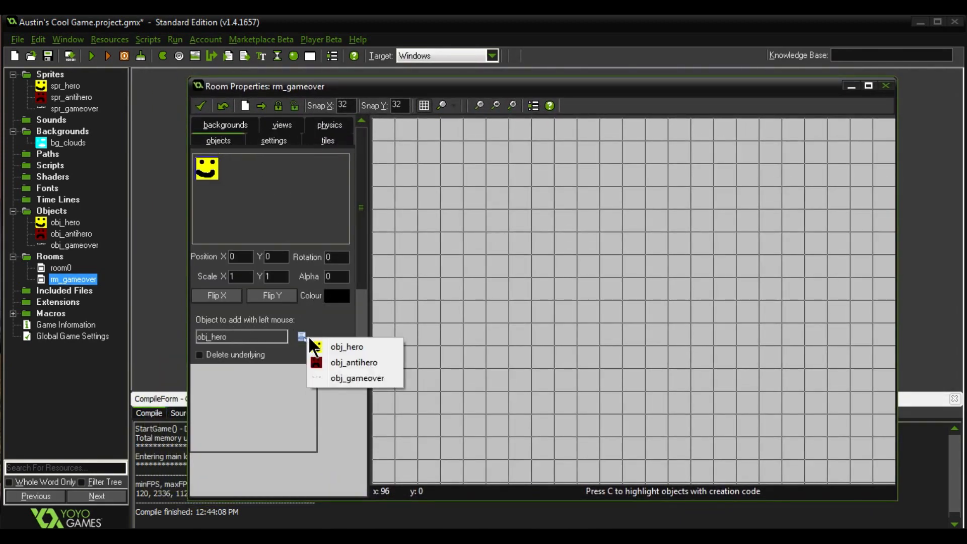
click(347, 379)
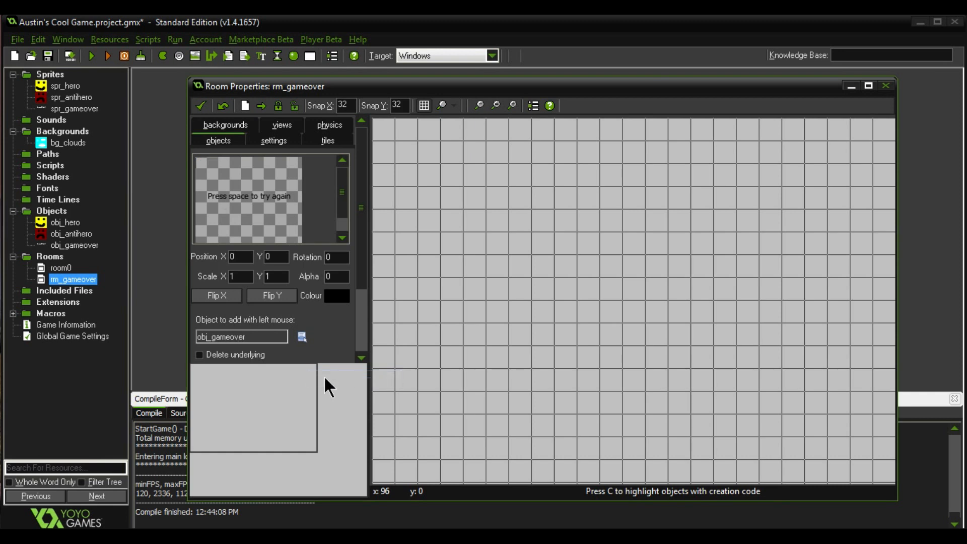
click(593, 281)
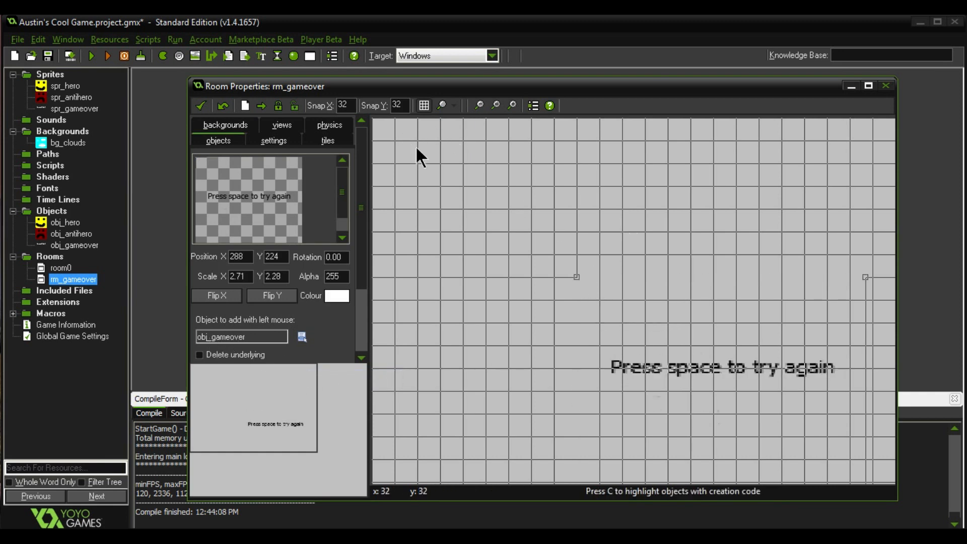
- Resize the obj_gameover instance to about 2.77 scale, position it at X 192, Y 64, and accept rm_gameover
drag(669, 356, 477, 201)
drag(639, 357, 868, 455)
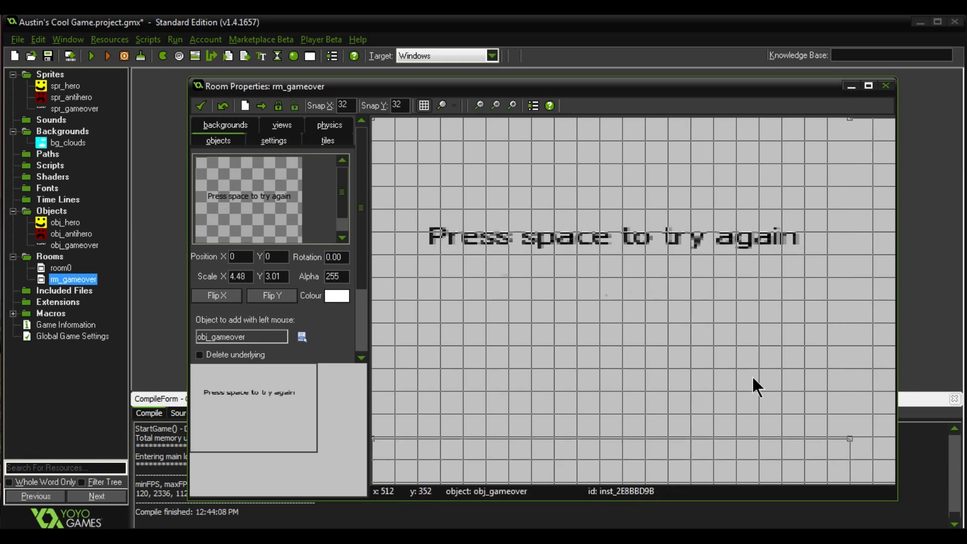
drag(751, 375, 759, 378)
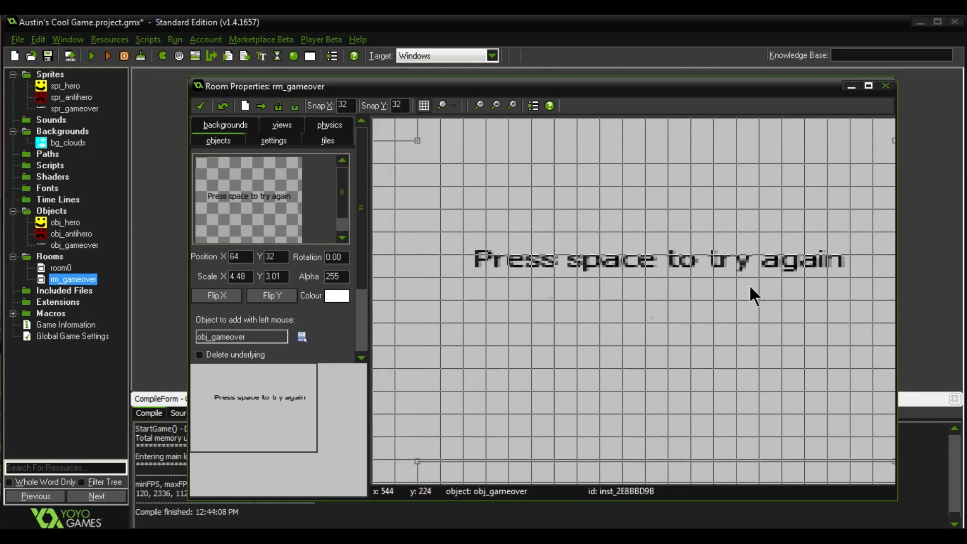
drag(892, 461, 729, 451)
drag(619, 292, 691, 307)
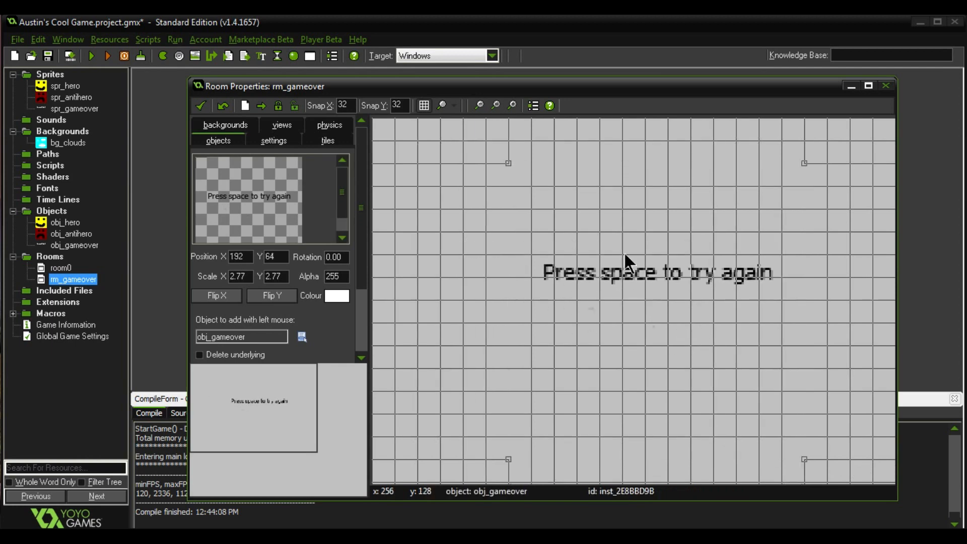
click(202, 108)
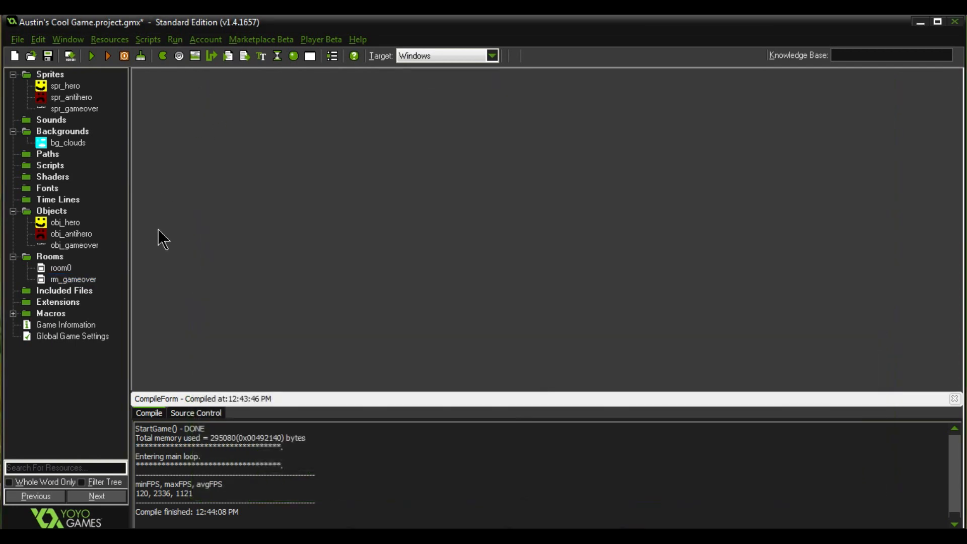
- Run the game to check the game-over screen after a collision, and close the game
click(93, 57)
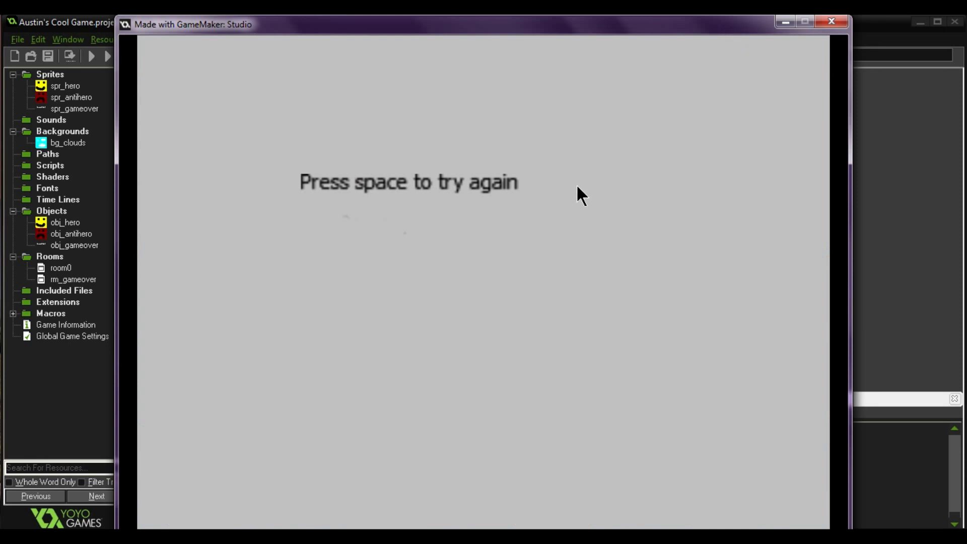
click(832, 21)
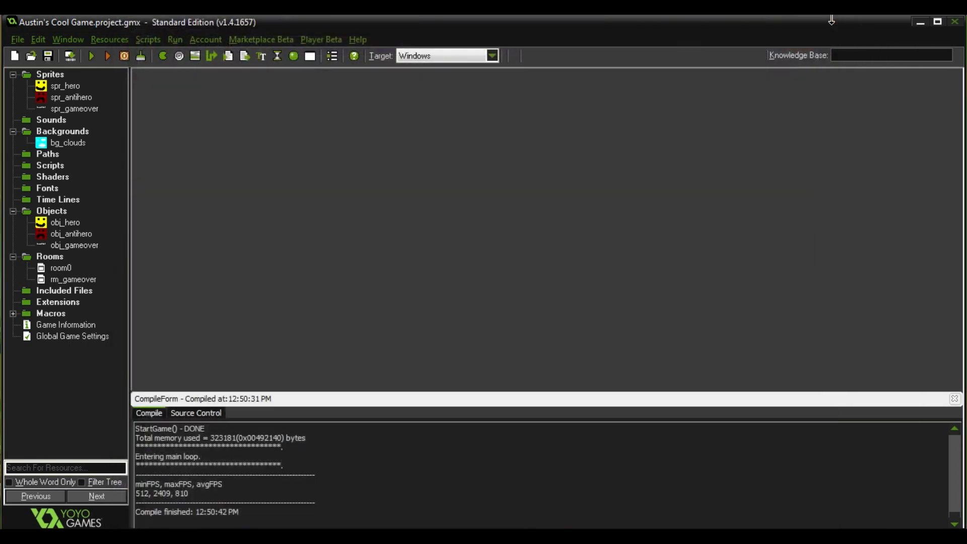
- Open obj_gameover and add a key press event for Space
double_click(73, 246)
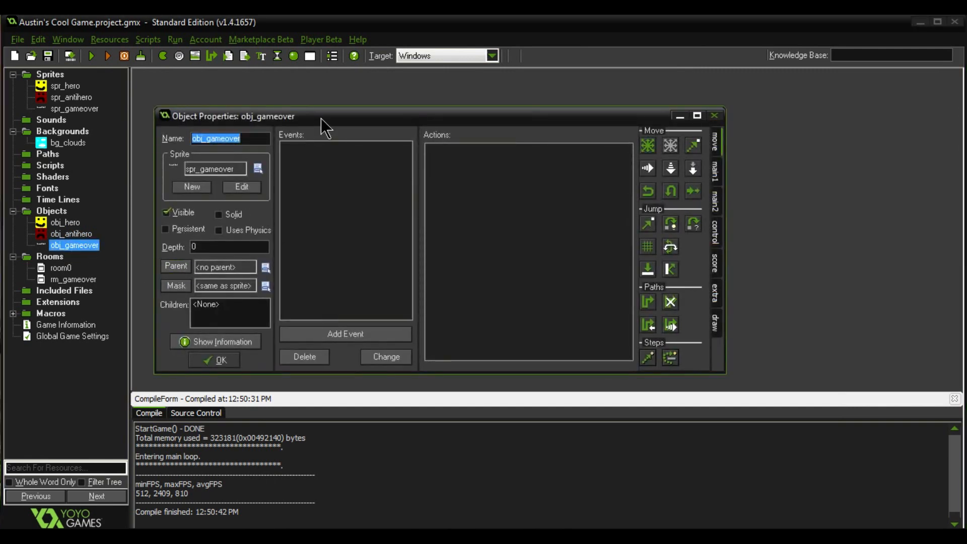
drag(321, 119, 338, 149)
click(366, 361)
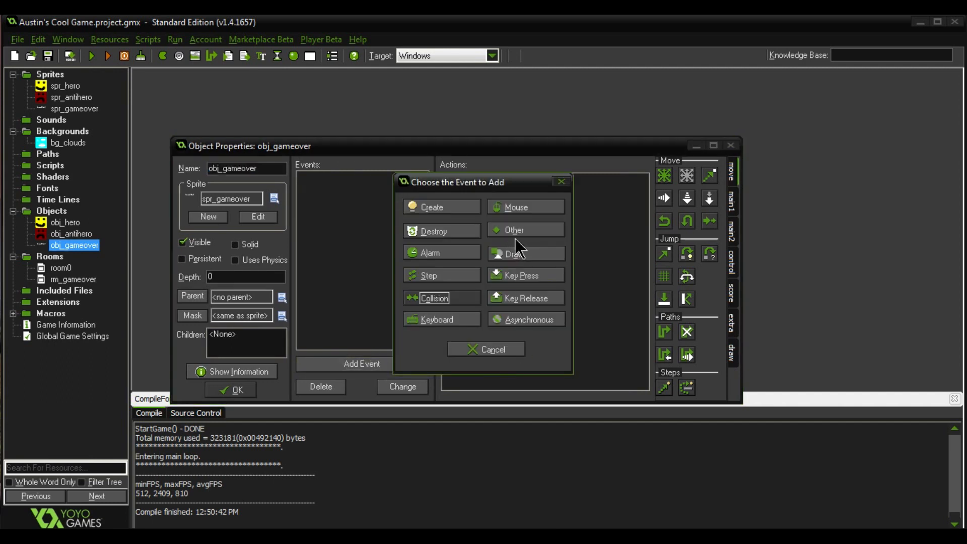
click(516, 295)
click(501, 274)
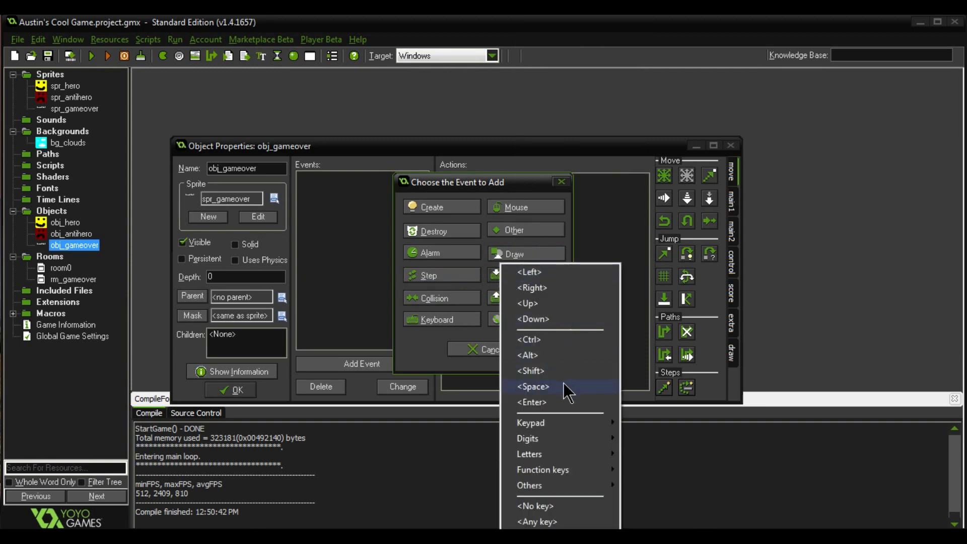
click(533, 386)
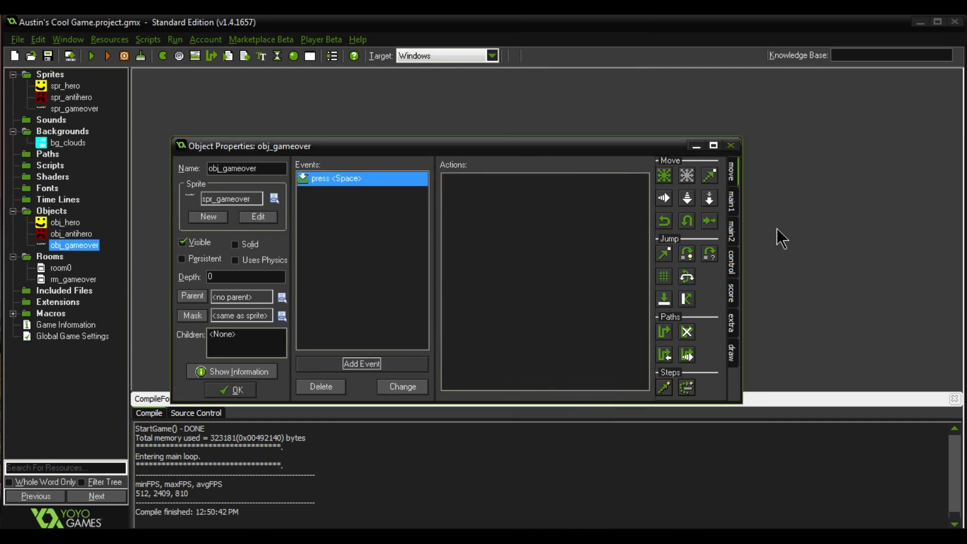
- Add a Different Room action that goes to room0 in the Space press event, and accept obj_gameover
click(733, 232)
click(733, 214)
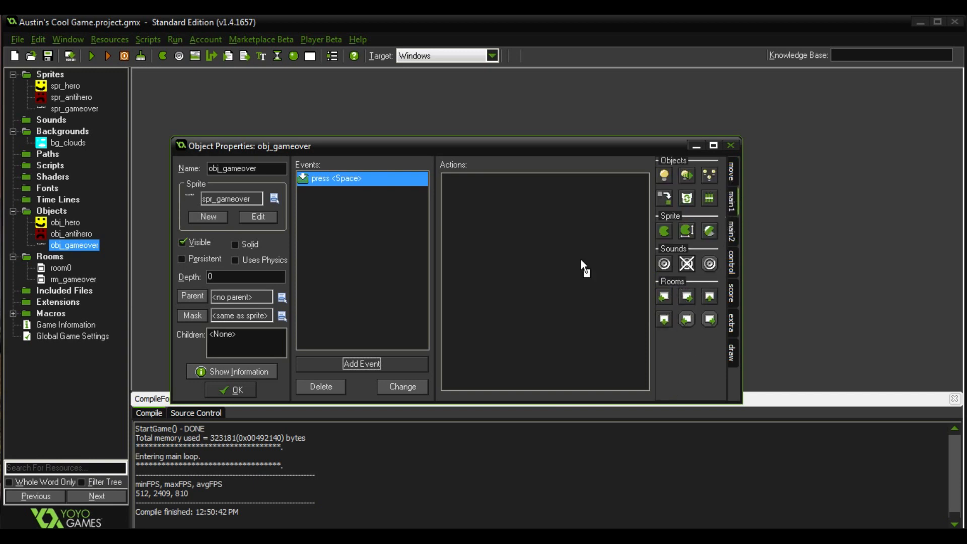
drag(580, 258, 579, 259)
click(608, 245)
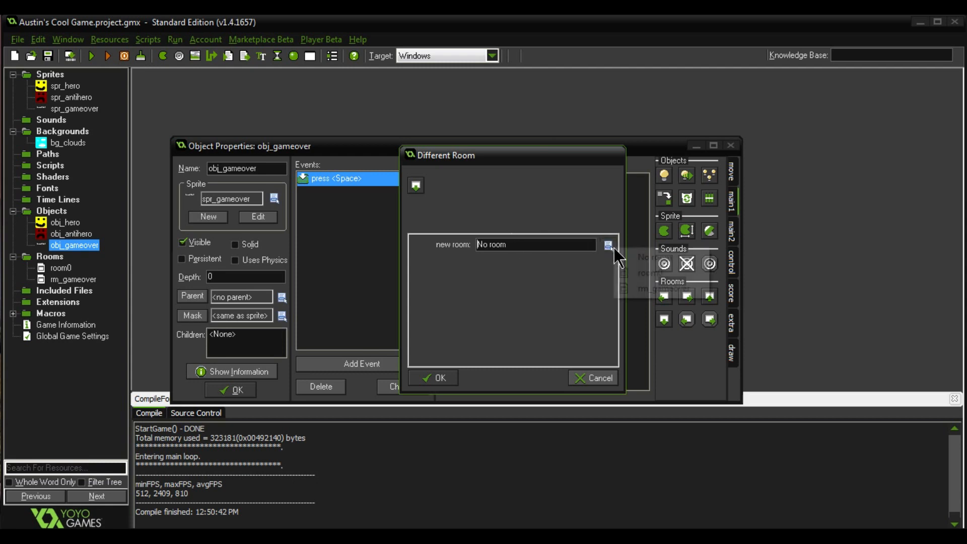
click(648, 272)
click(420, 380)
click(421, 370)
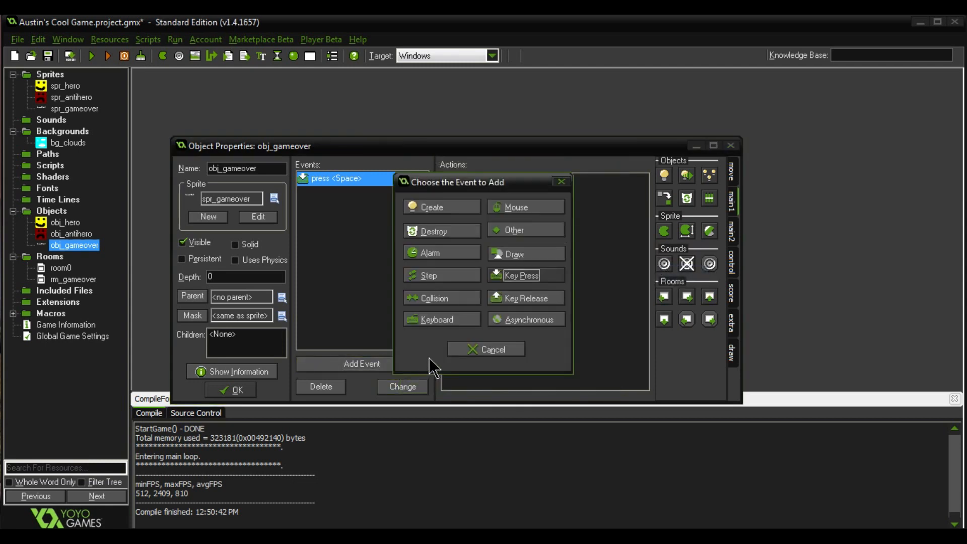
click(501, 351)
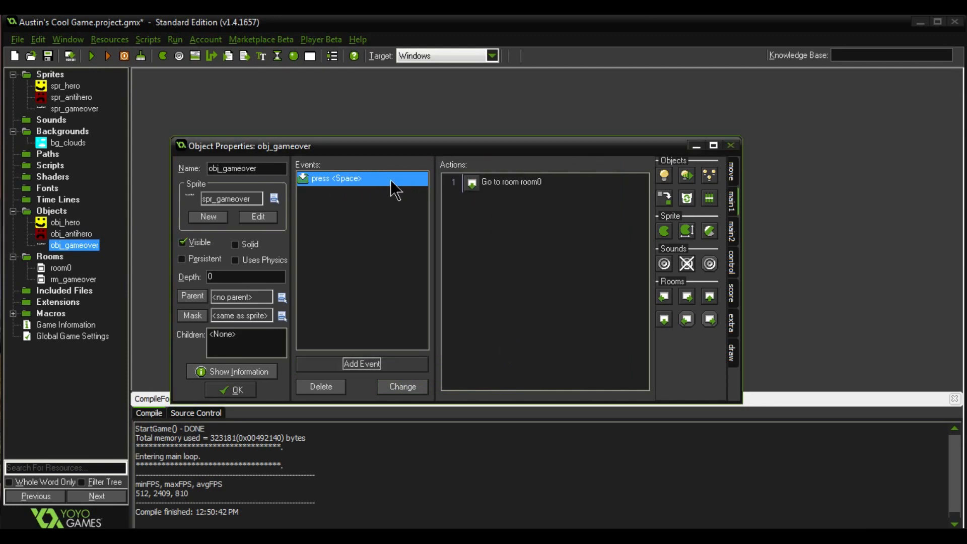
click(230, 395)
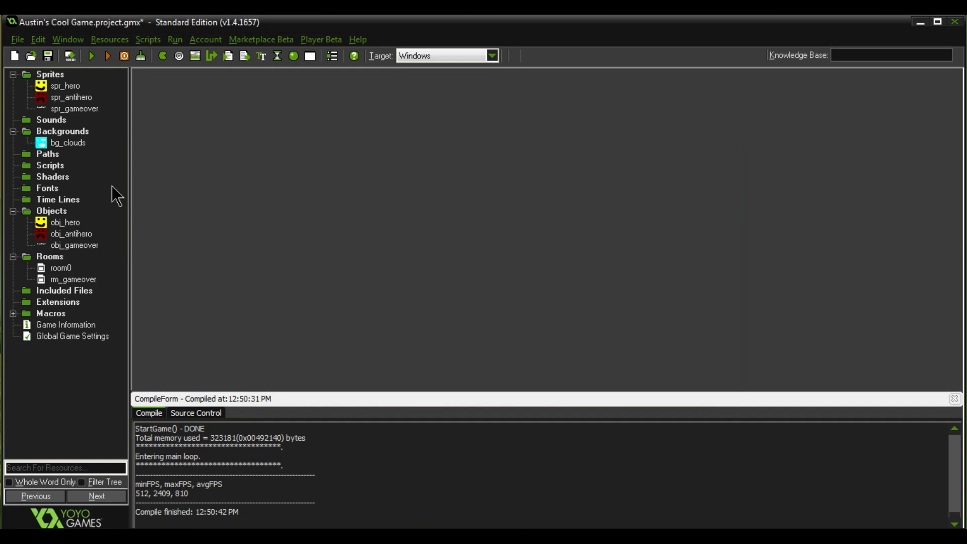
- Run the game, test restarting from the game-over screen with the Space key, and close the game
click(92, 60)
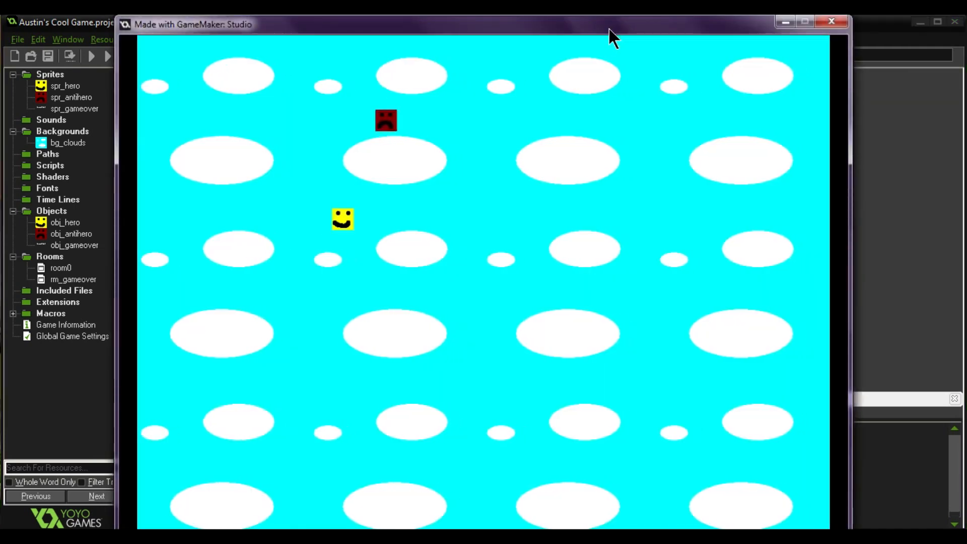
key(space)
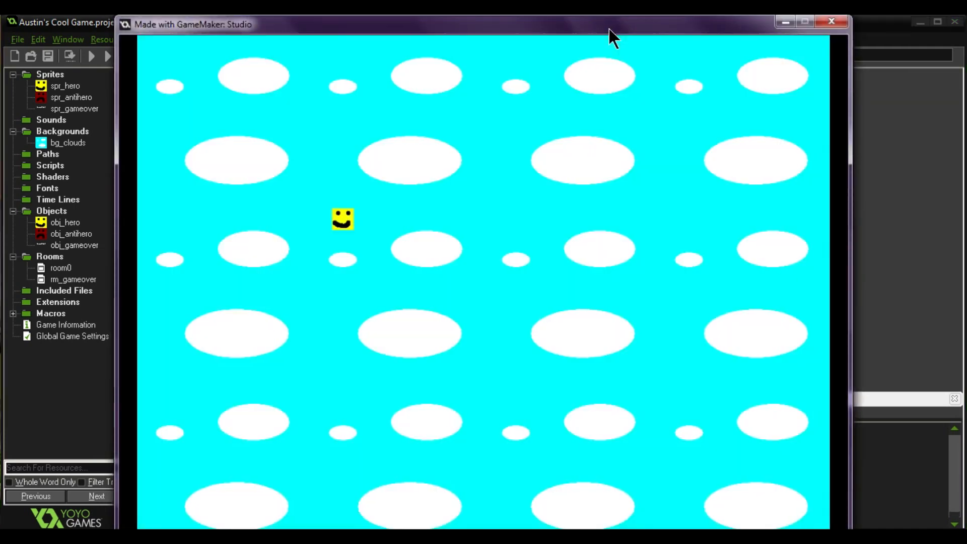
key(space)
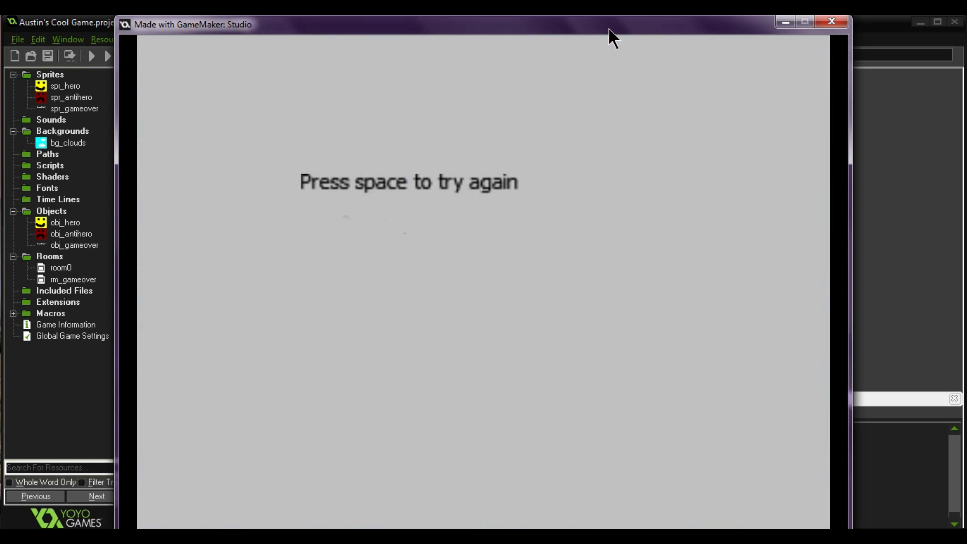
key(space)
click(830, 22)
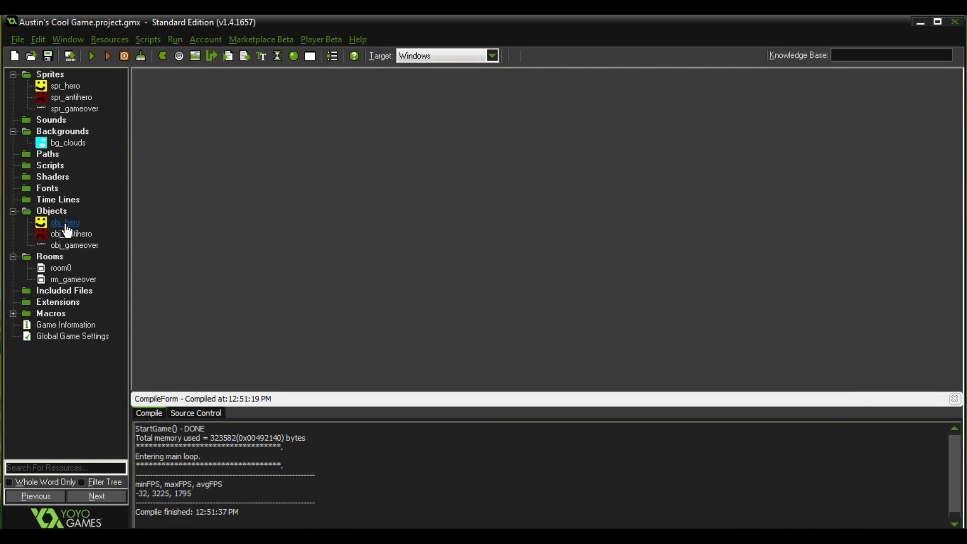
- Open obj_hero and change the speed of the Move Fixed actions in its Left and Up key press events
double_click(66, 223)
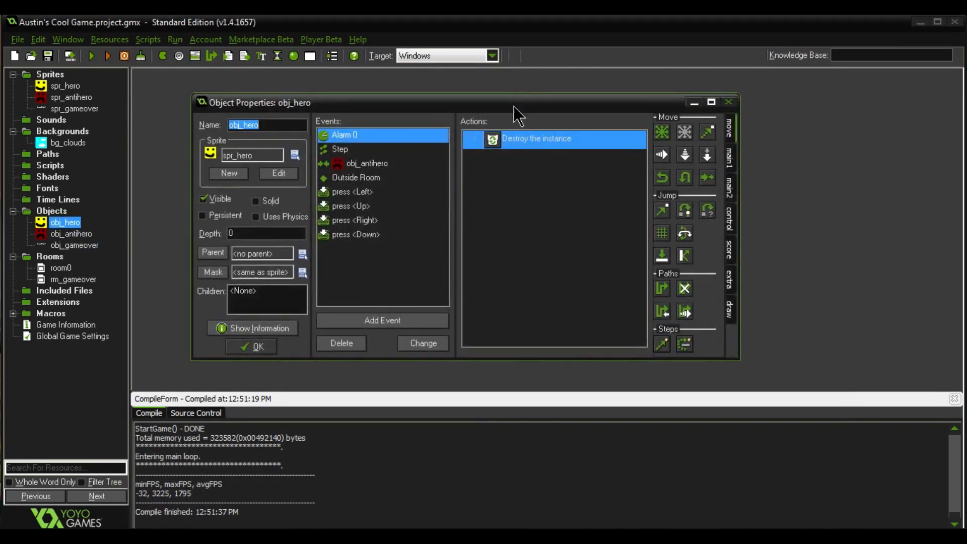
drag(514, 107, 551, 116)
click(446, 201)
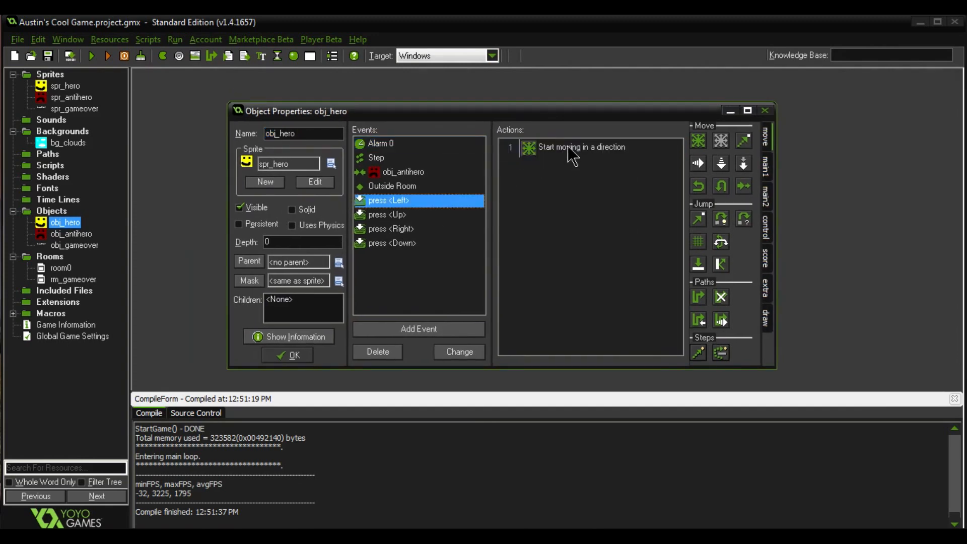
double_click(571, 149)
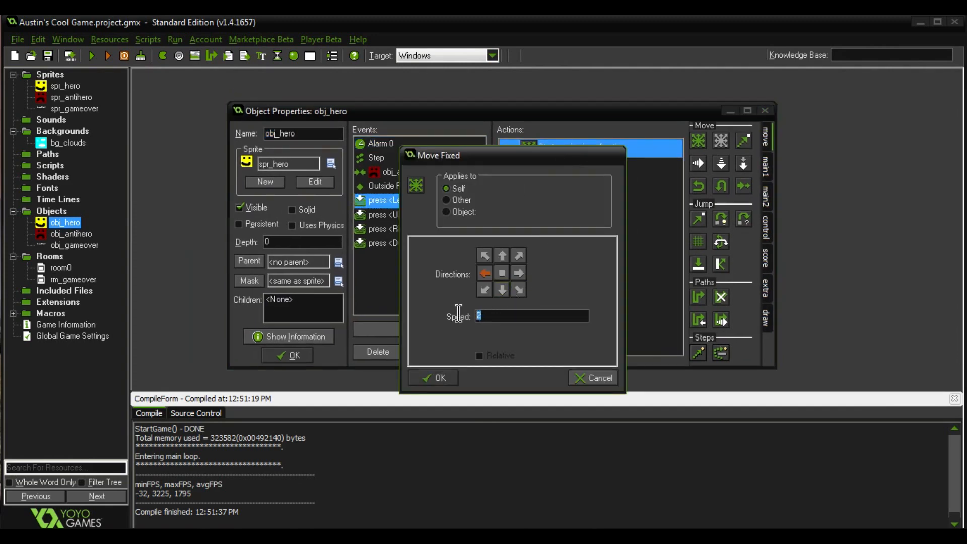
click(436, 378)
click(395, 214)
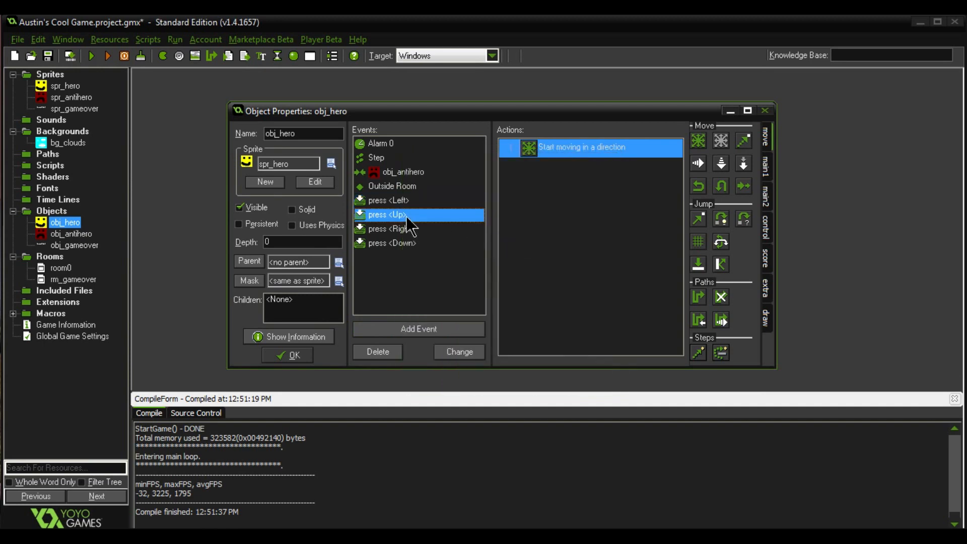
click(527, 148)
double_click(528, 148)
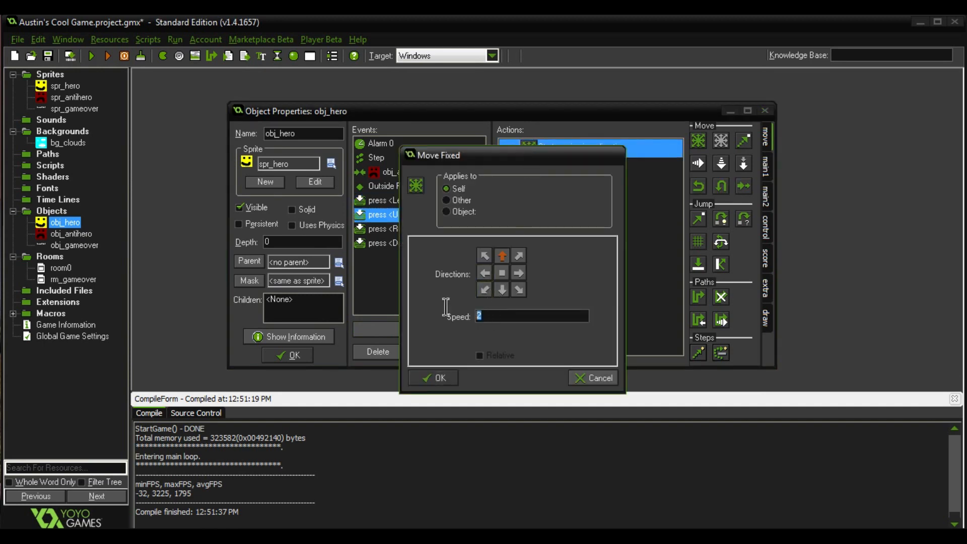
click(438, 376)
- Change the Move Fixed speed in the Right and Down key press events and accept obj_hero
click(416, 228)
double_click(554, 152)
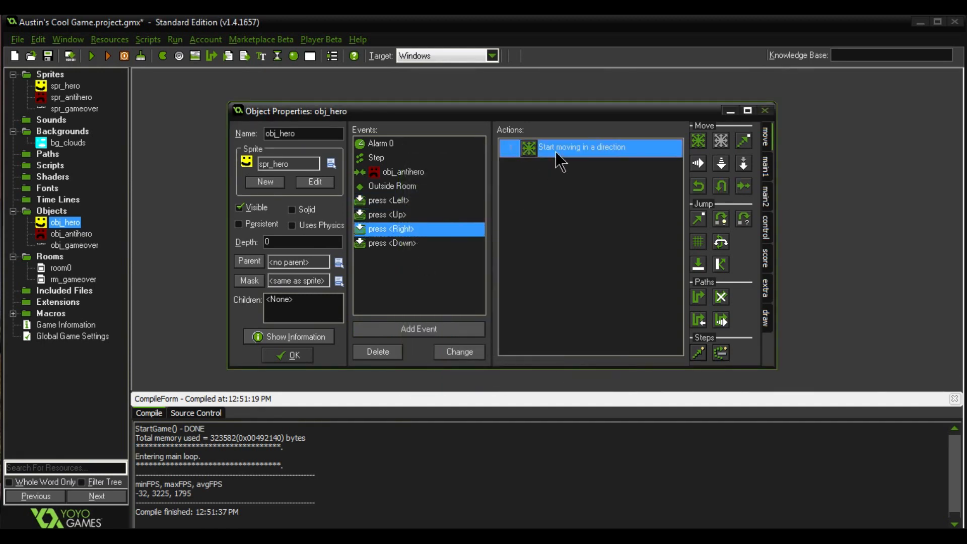
click(434, 378)
click(424, 244)
double_click(540, 151)
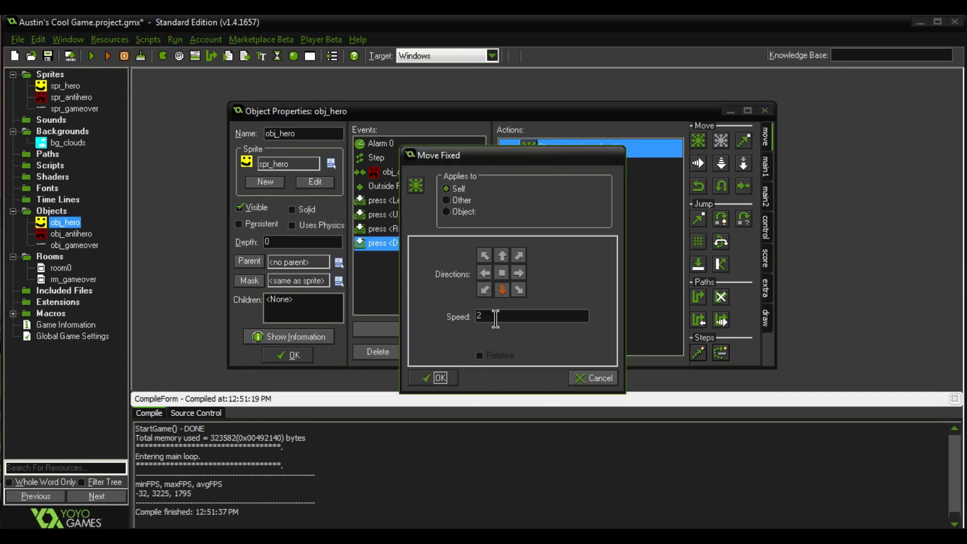
click(431, 377)
click(306, 359)
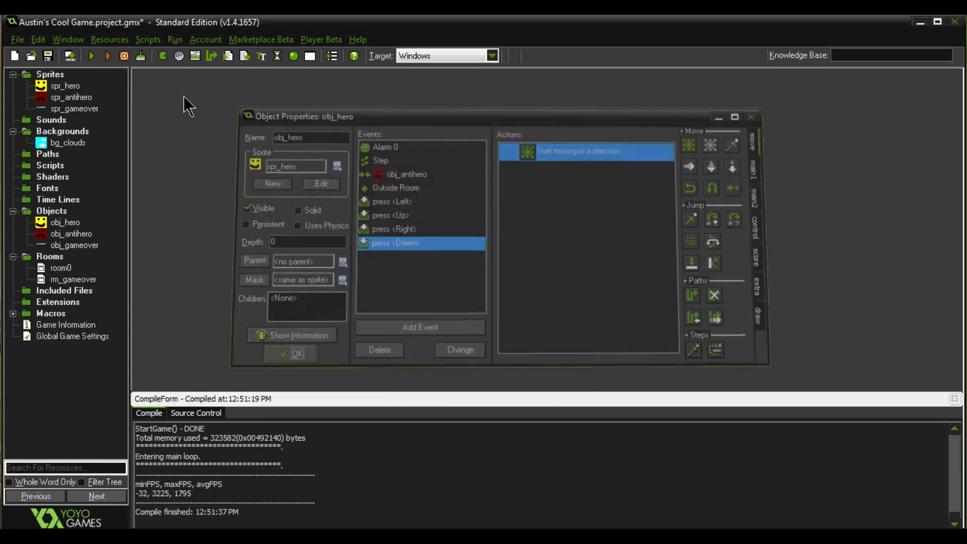
- Run the game, steer the hero in all four directions around the antiheroes to test the changed movement speed, and close the game
click(92, 56)
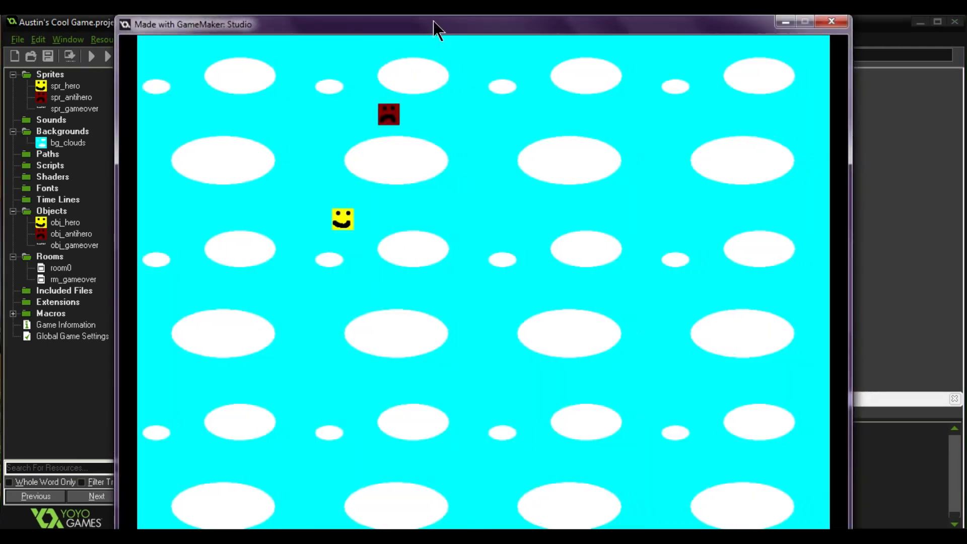
key(Down)
key(Right)
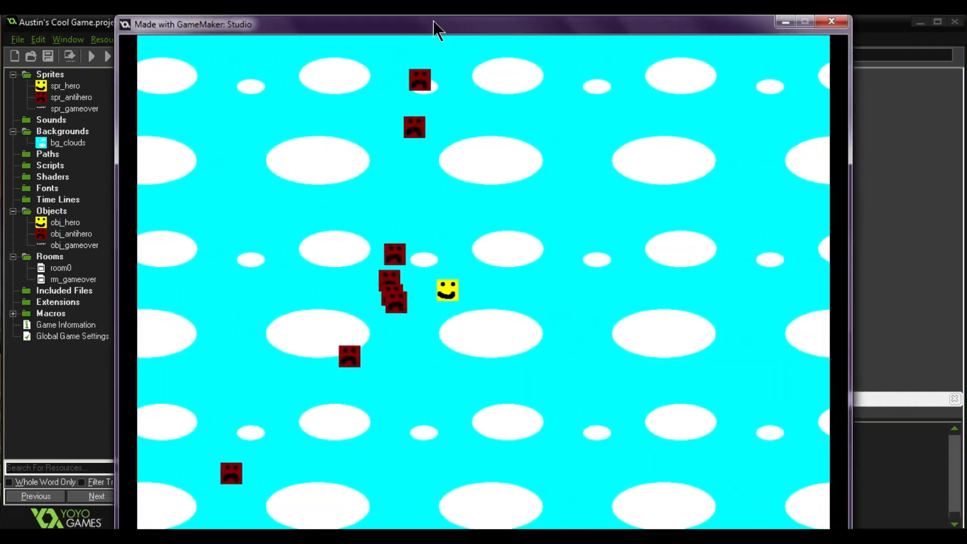
key(Up)
key(Right)
key(Right)
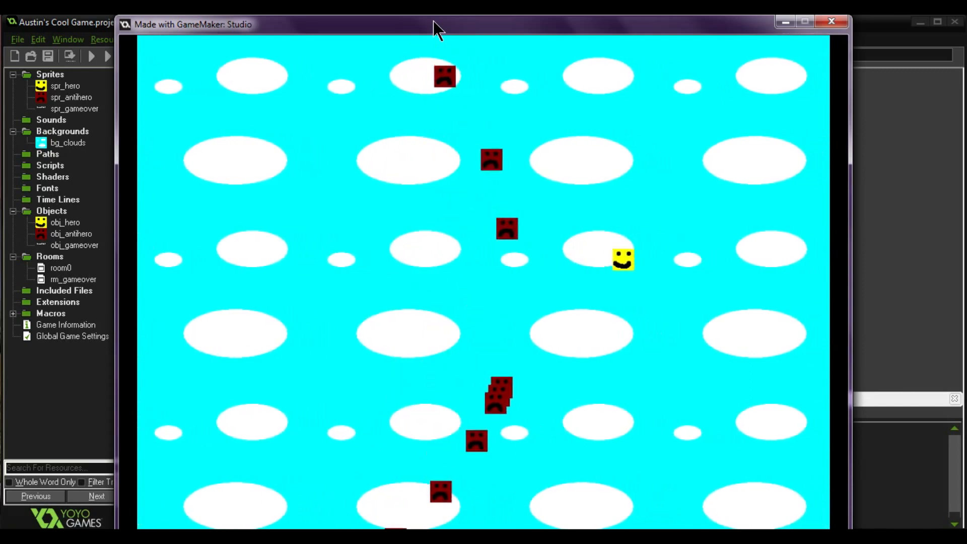
key(Left)
key(Down)
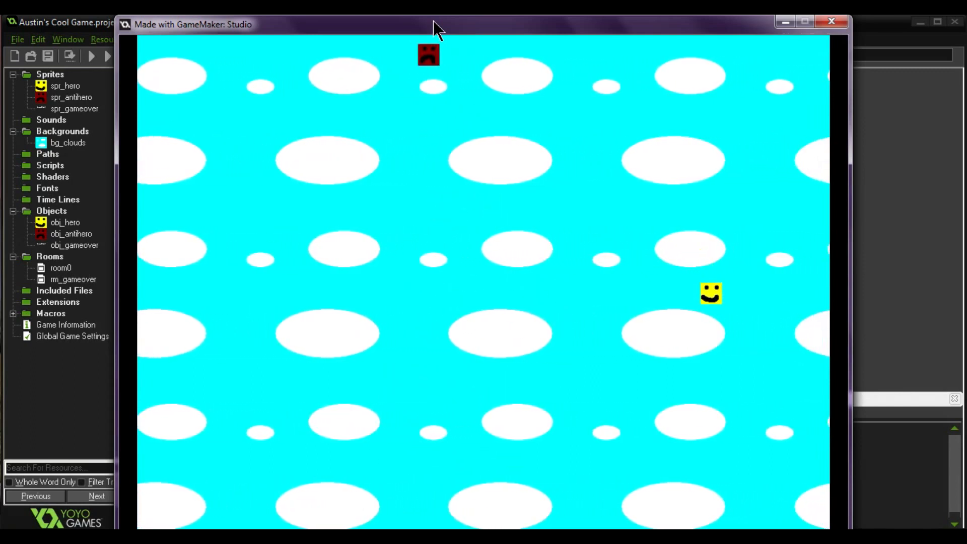
key(Left)
key(Left)
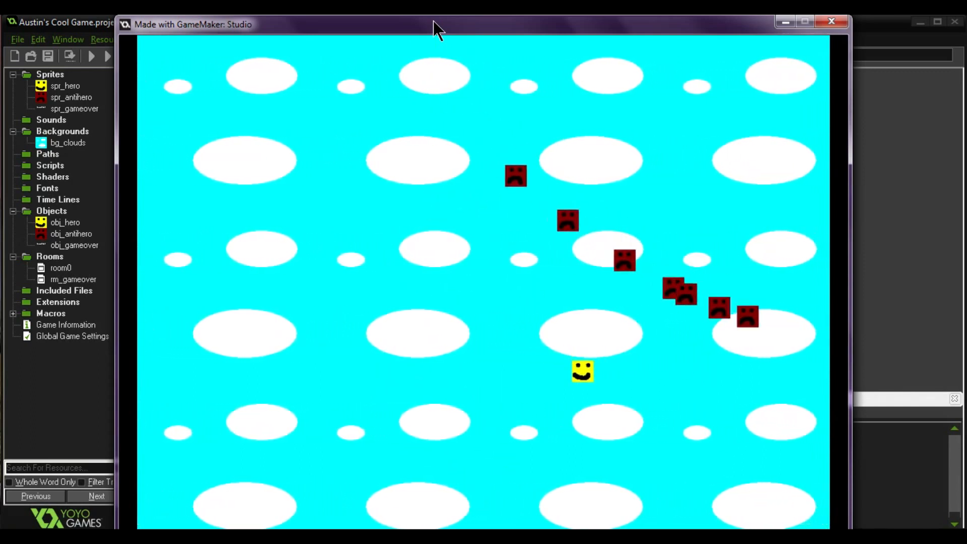
key(Down)
key(Left)
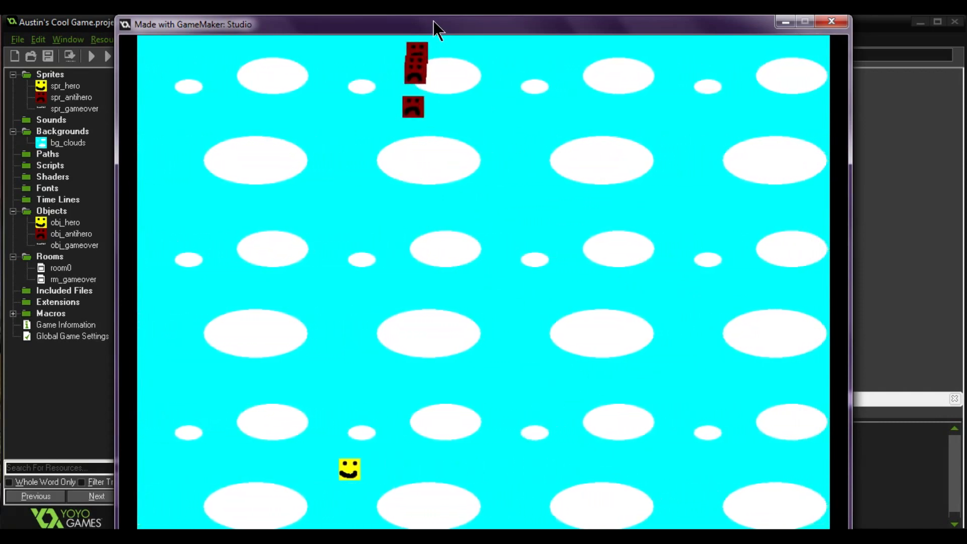
key(Up)
key(Right)
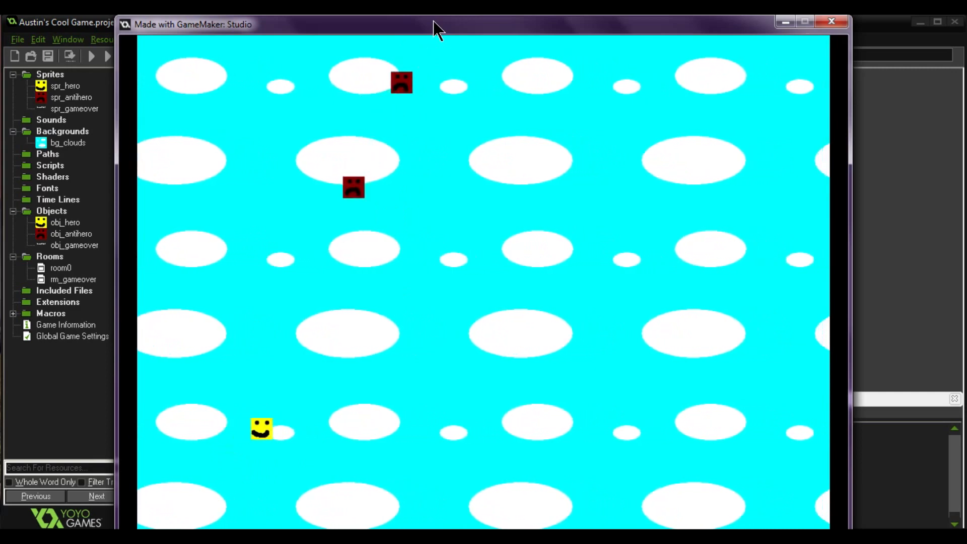
key(Up)
key(Right)
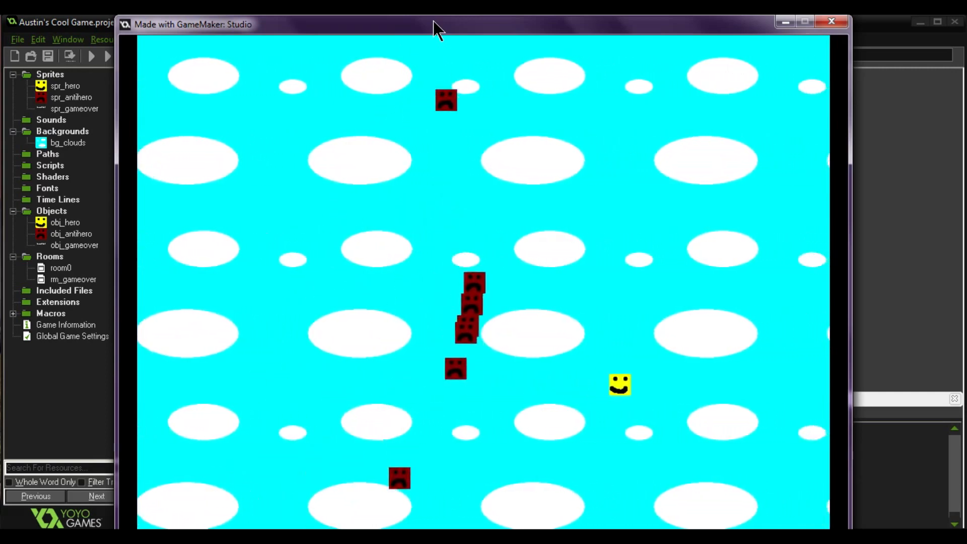
key(Up)
key(Left)
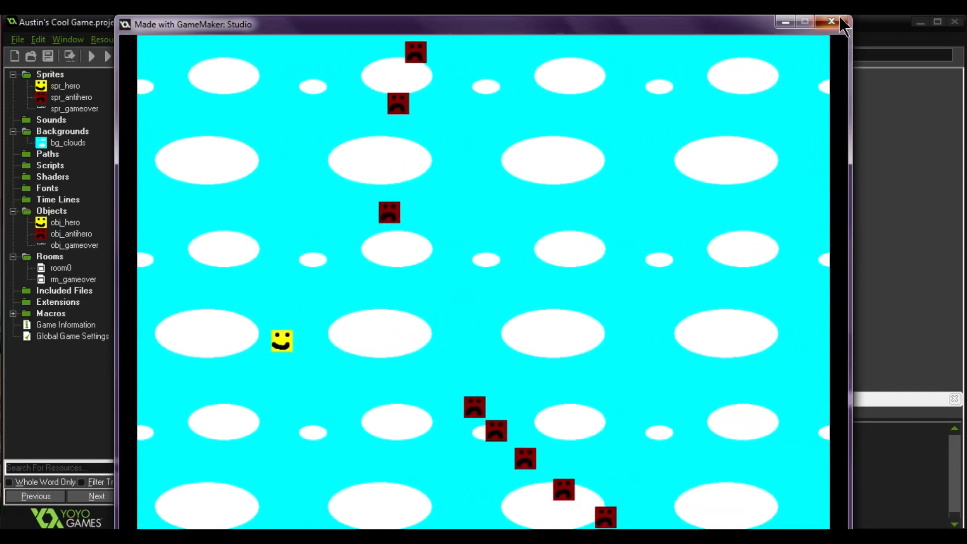
key(Escape)
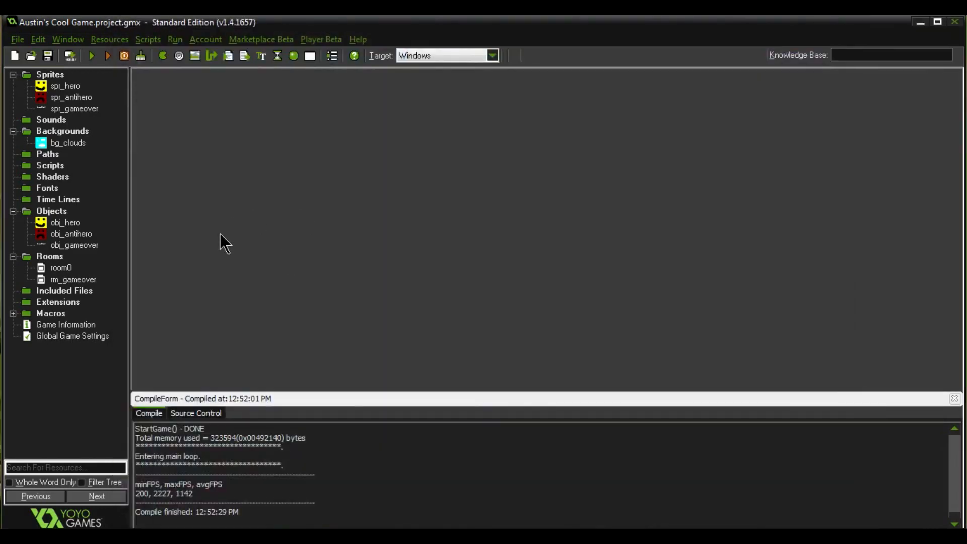
- View the available target platforms for the game and keep Windows as the target
click(430, 53)
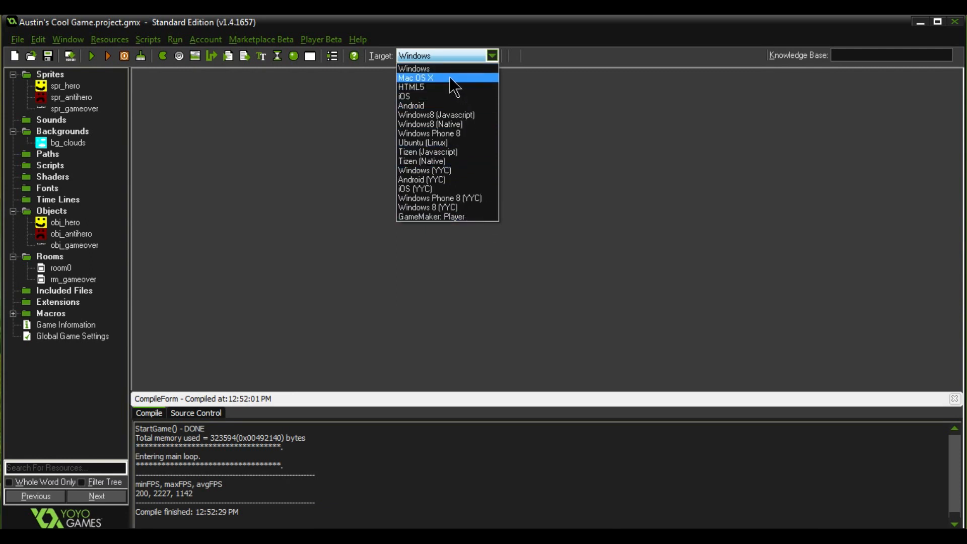
click(566, 112)
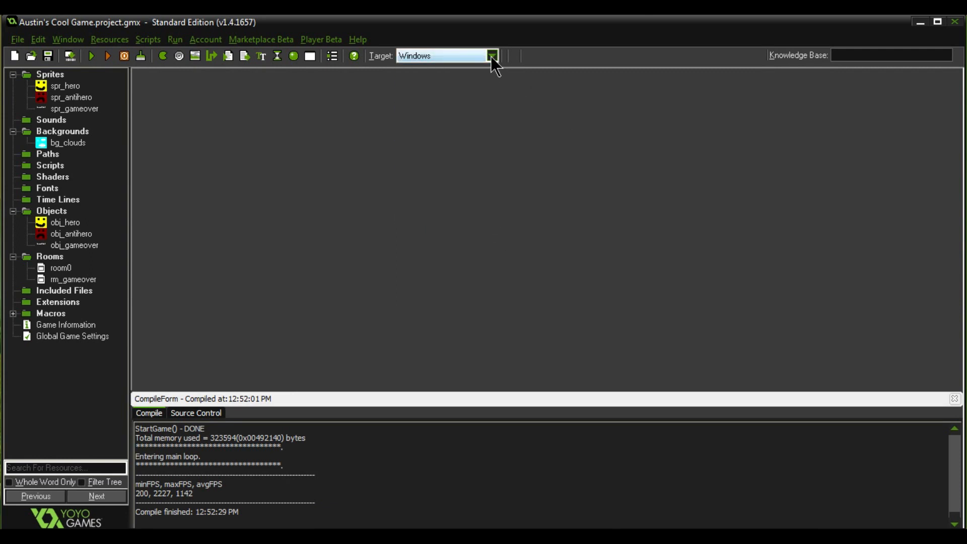